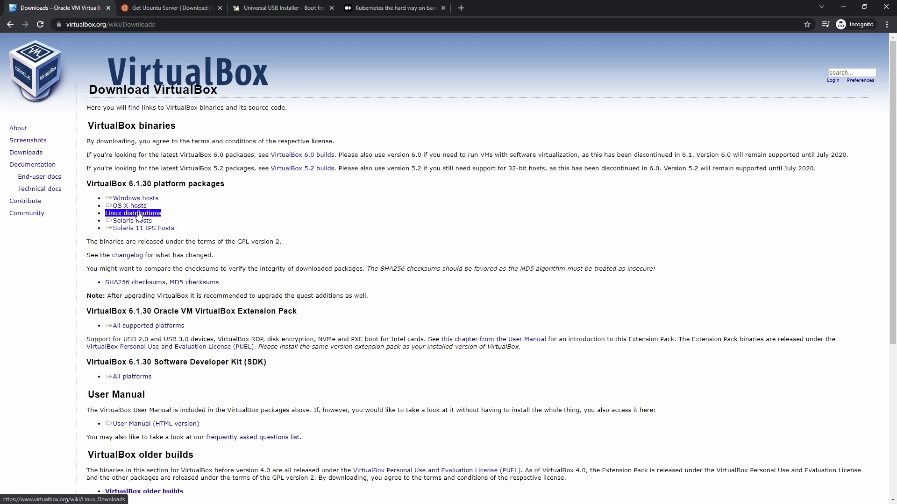
Step: Review the VirtualBox 6.1.30 platform package links and the Extension Pack link for all supported platforms
click(229, 207)
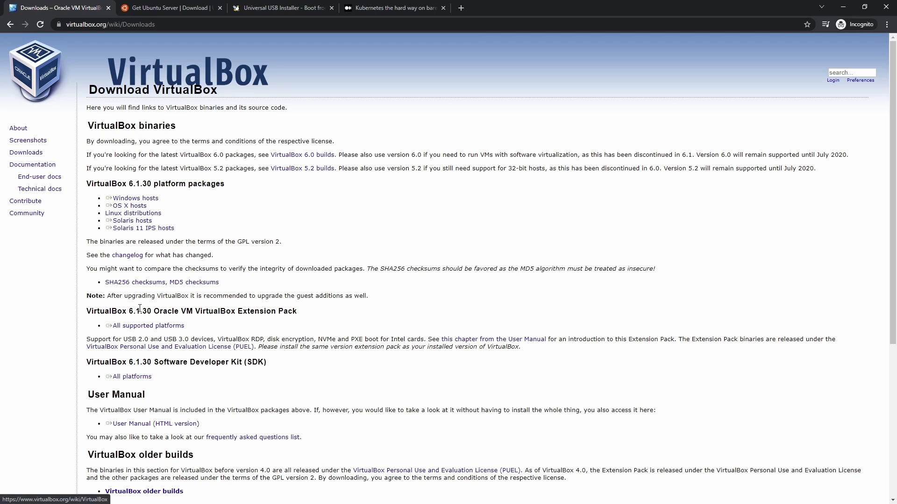
triple_click(152, 326)
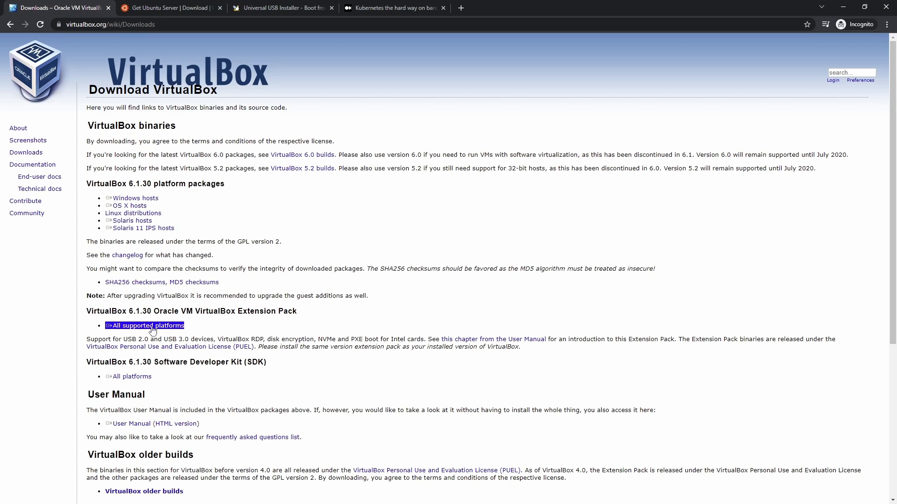
triple_click(135, 327)
click(144, 327)
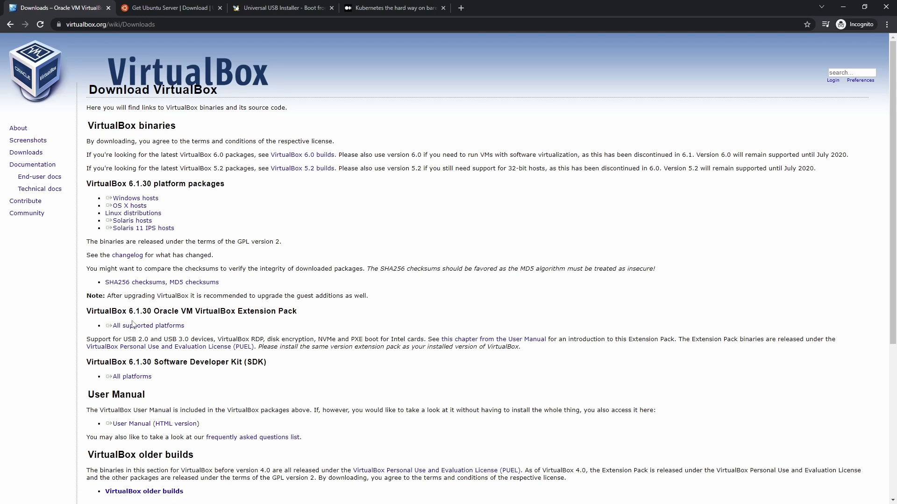
drag(129, 338, 209, 339)
click(271, 344)
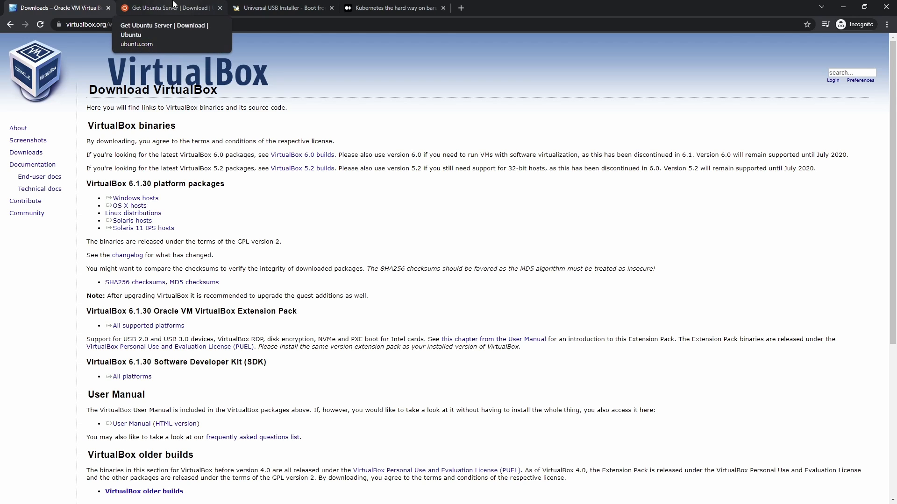
Step: Download Ubuntu Server 20.04.3 LTS from the Ubuntu site through the manual server installation option
click(173, 4)
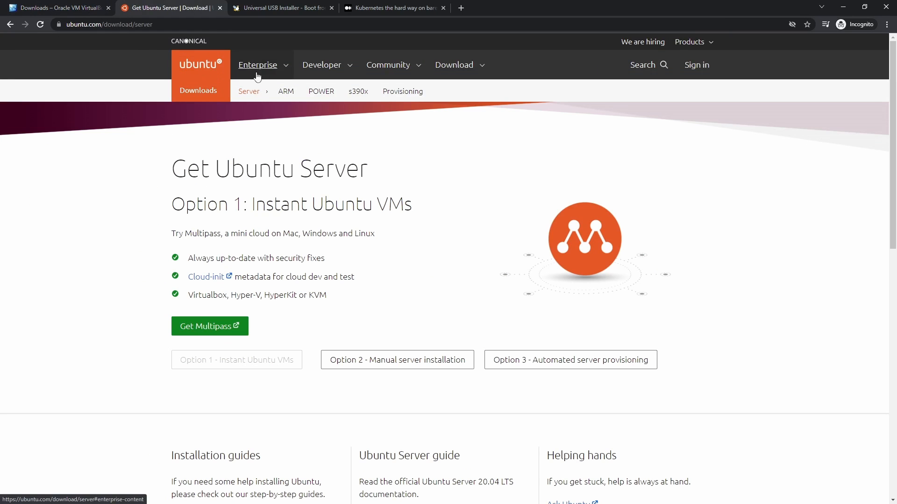
click(258, 94)
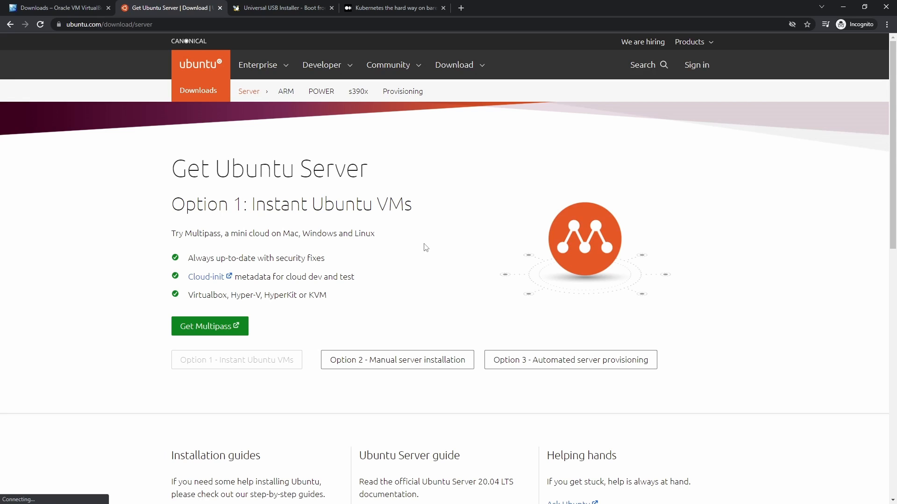
click(405, 357)
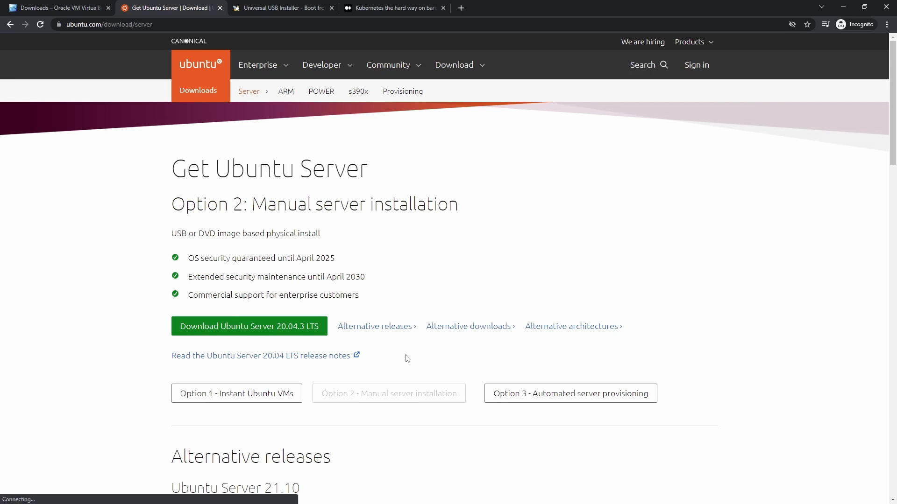
click(248, 329)
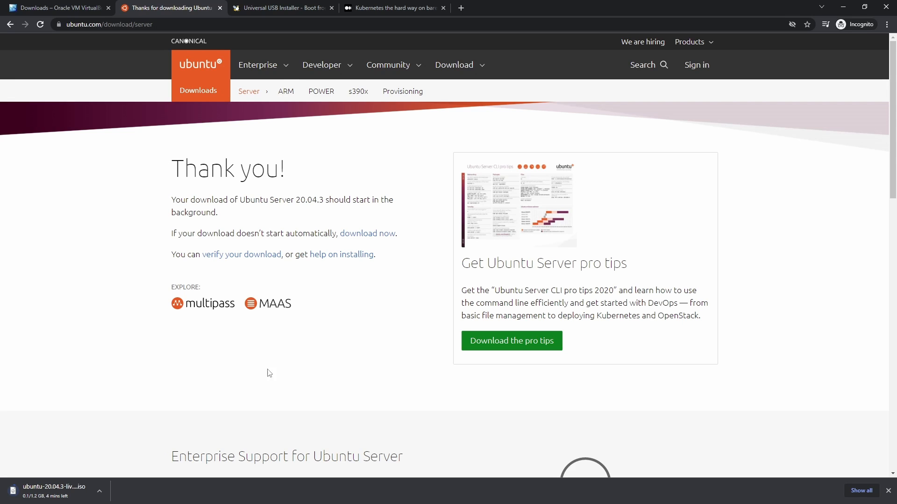
Step: Find the Universal USB Installer (UUI) download section on the Pendrivelinux page
click(279, 8)
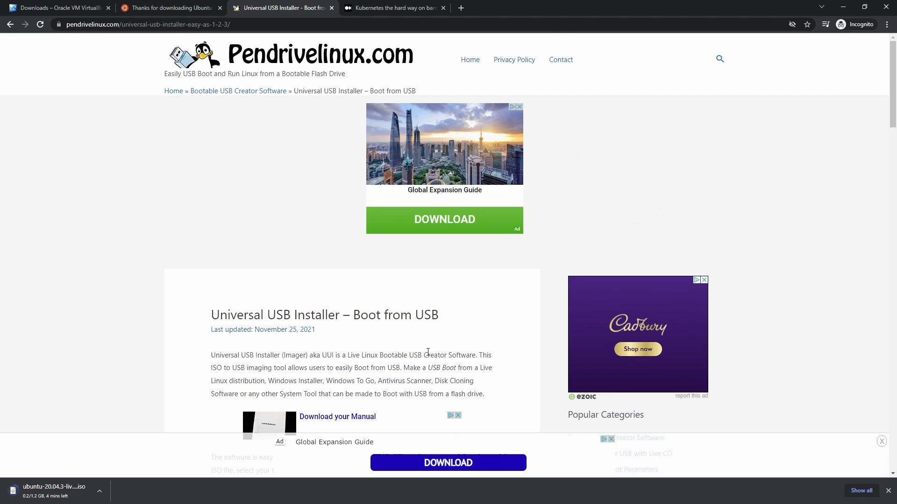
scroll(428, 352, down, 20)
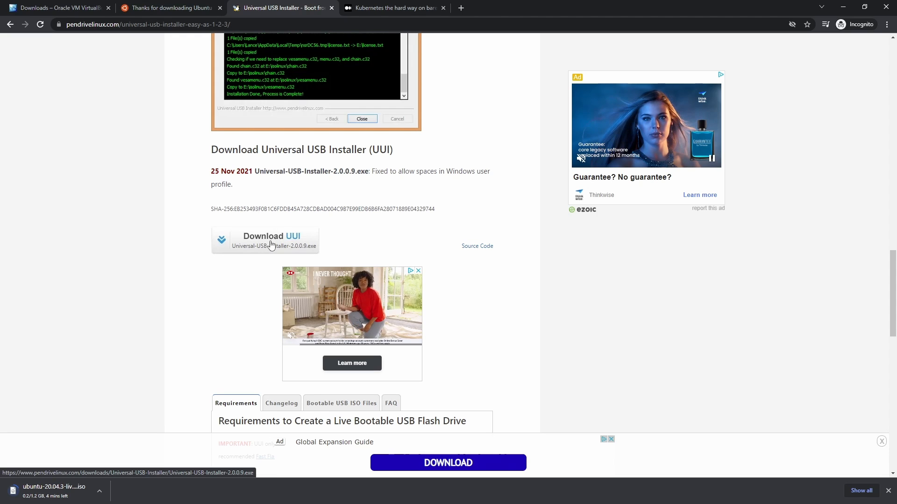
scroll(283, 249, up, 6)
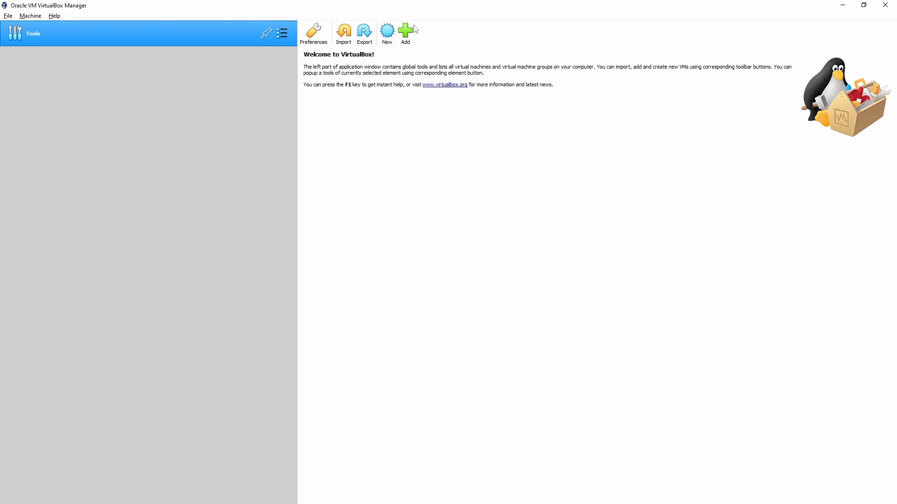
Step: In VirtualBox Manager, check the default machine folder in the general preferences and leave without changes
click(9, 19)
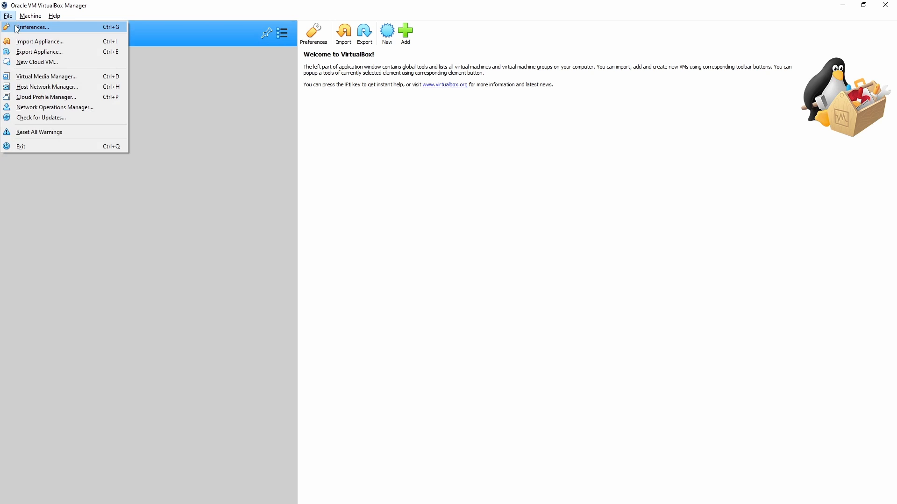
click(18, 29)
double_click(451, 181)
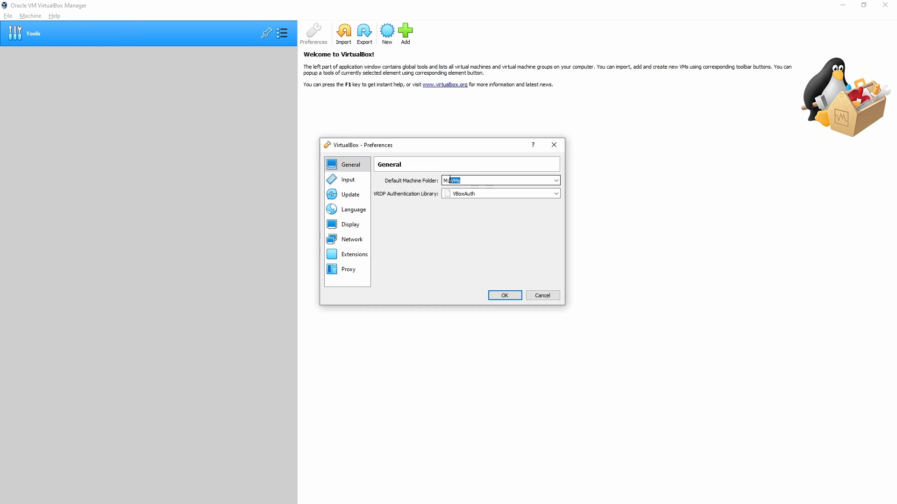
drag(450, 180, 434, 179)
click(475, 182)
click(557, 180)
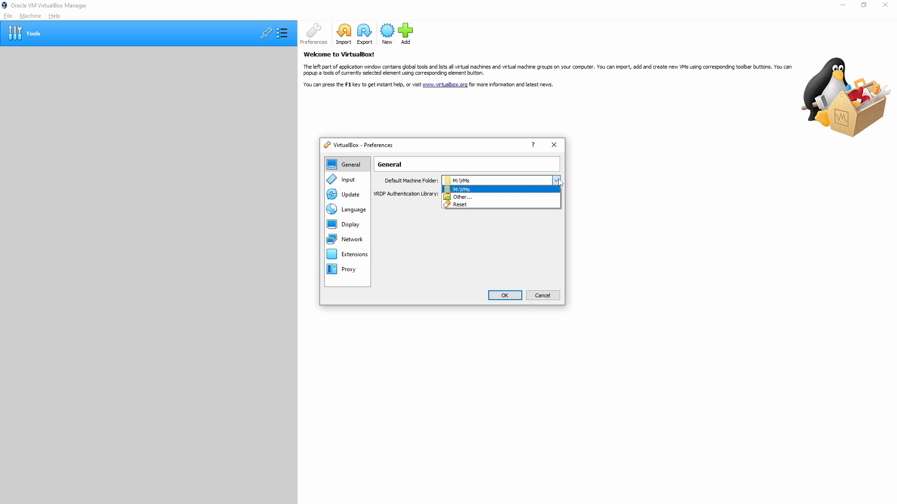
click(417, 268)
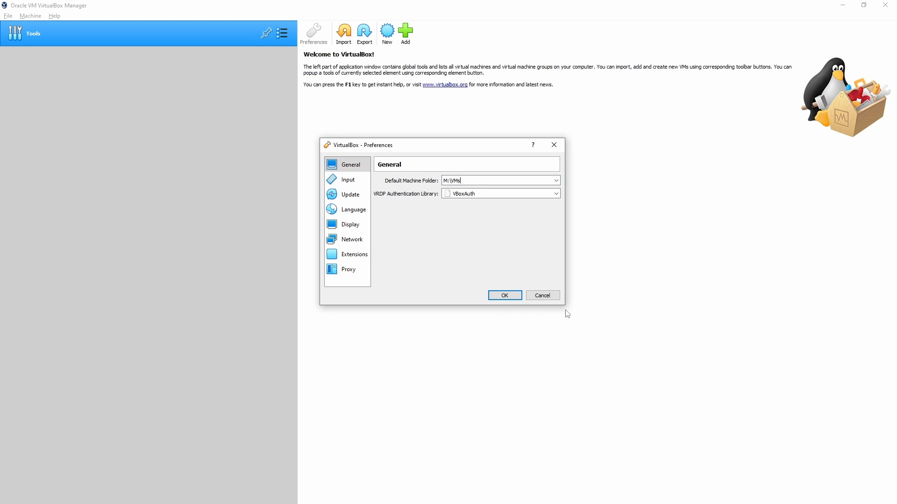
click(543, 296)
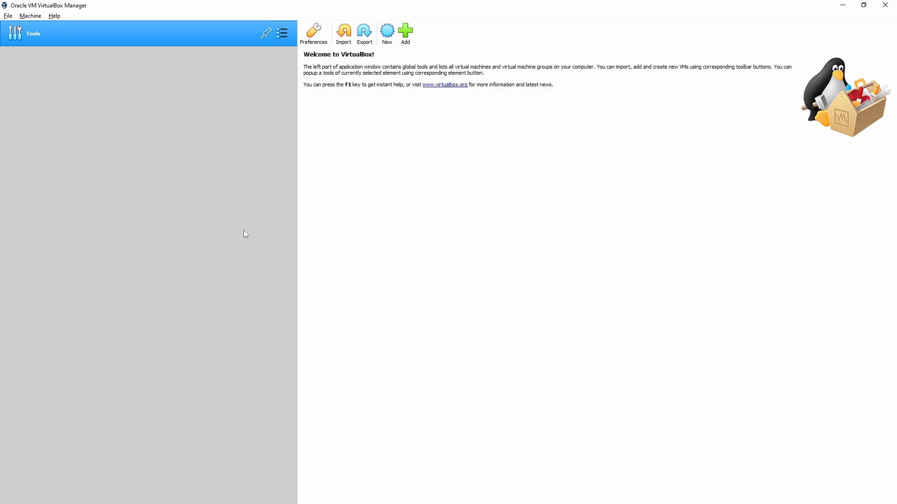
Step: Start creating a new virtual machine
click(388, 33)
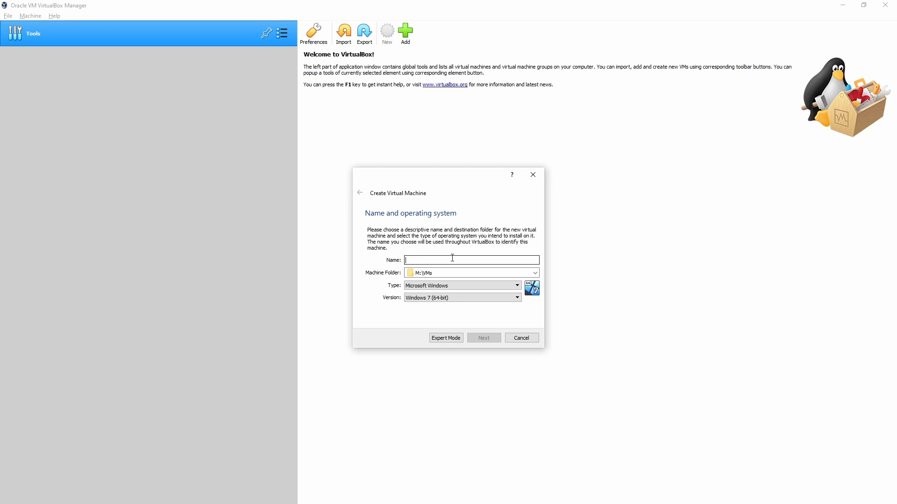
text(akjshdkjasd)
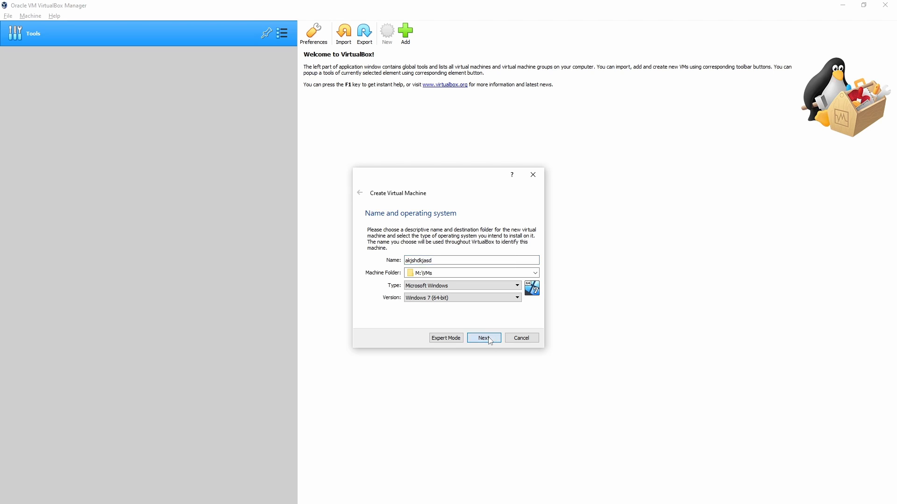
key(Return)
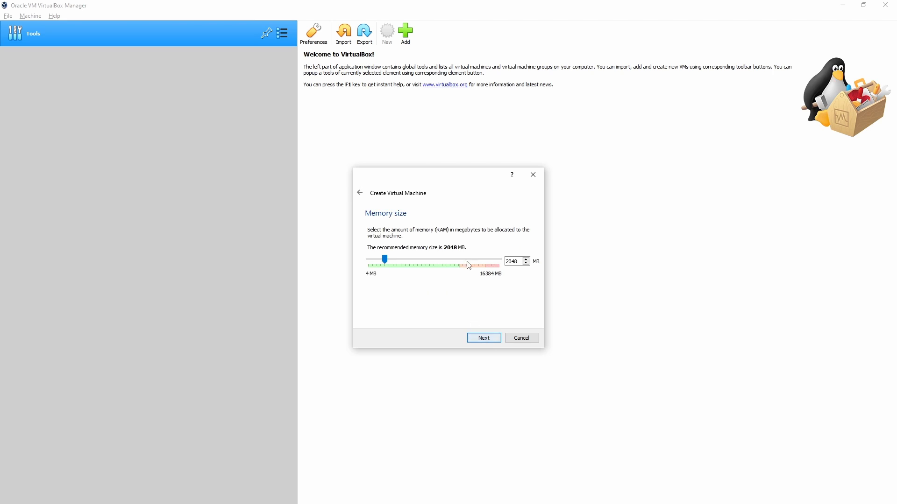
click(362, 197)
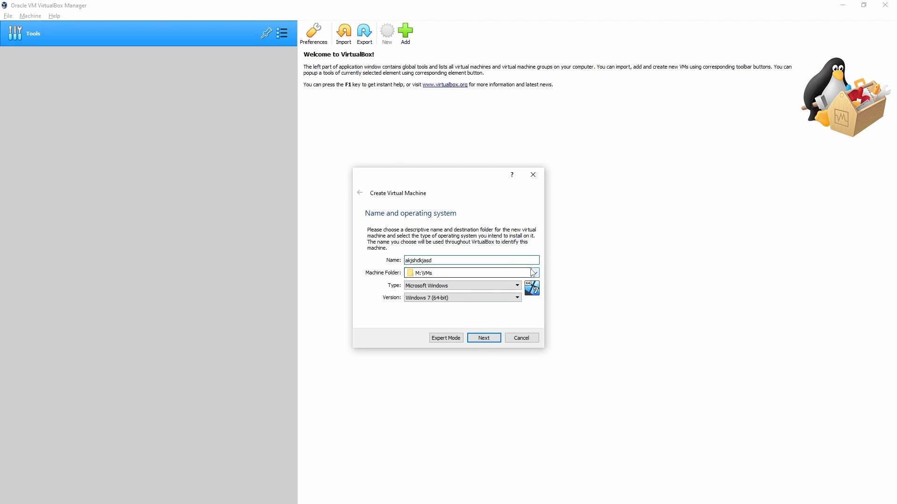
double_click(443, 260)
key(BackSpace)
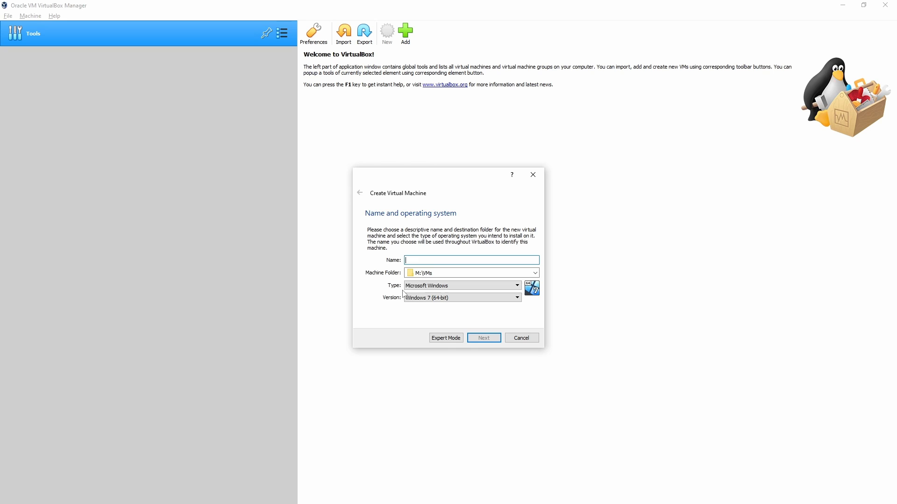
click(453, 337)
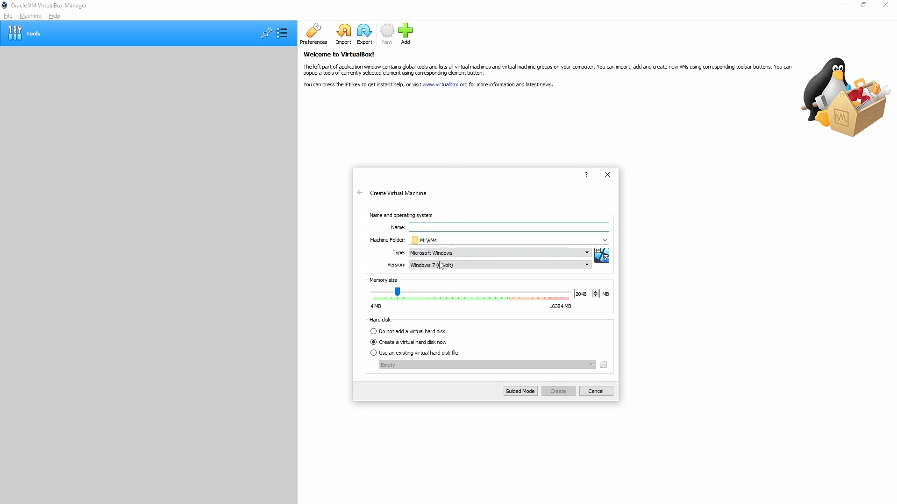
click(520, 391)
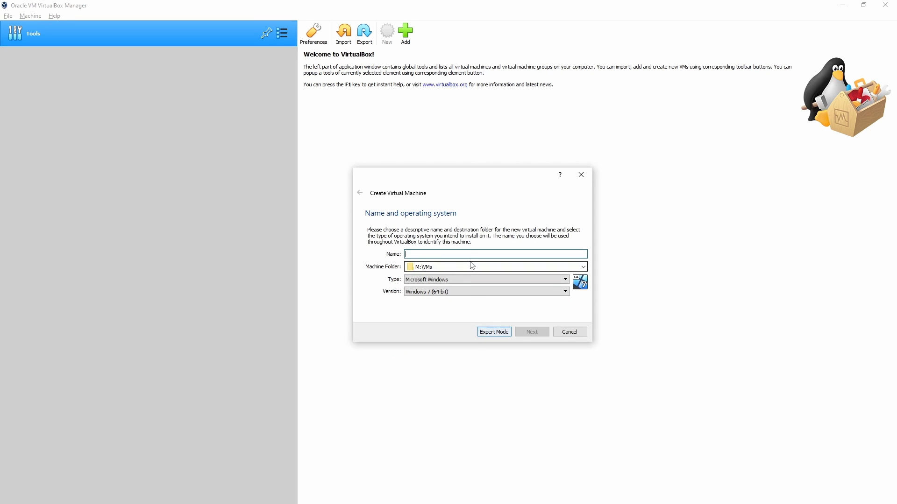
Step: Put the virtual machine wizard into expert mode and name the machine Ubuntu Server
click(487, 334)
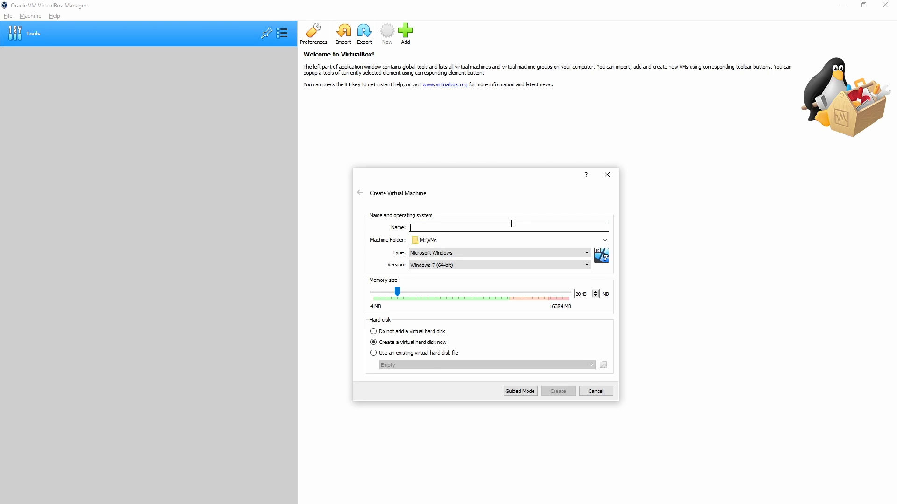
text(Ubunt)
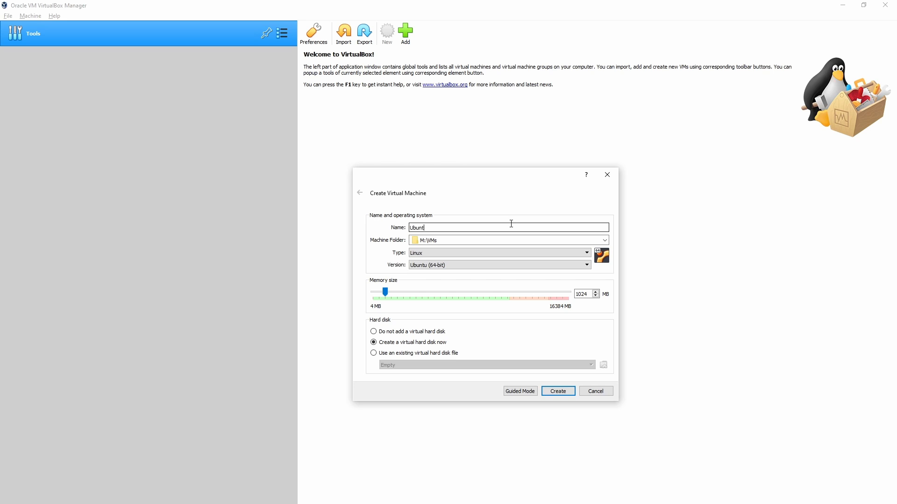
text(u Server)
key(Tab)
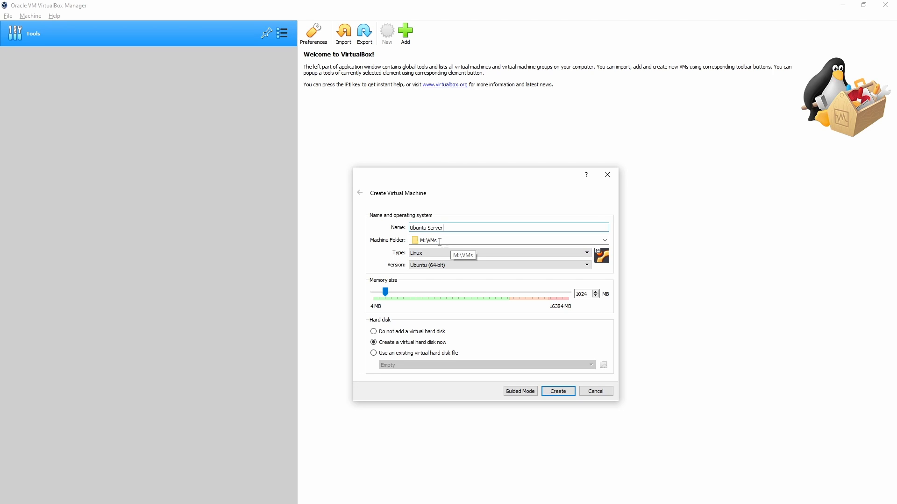
click(467, 240)
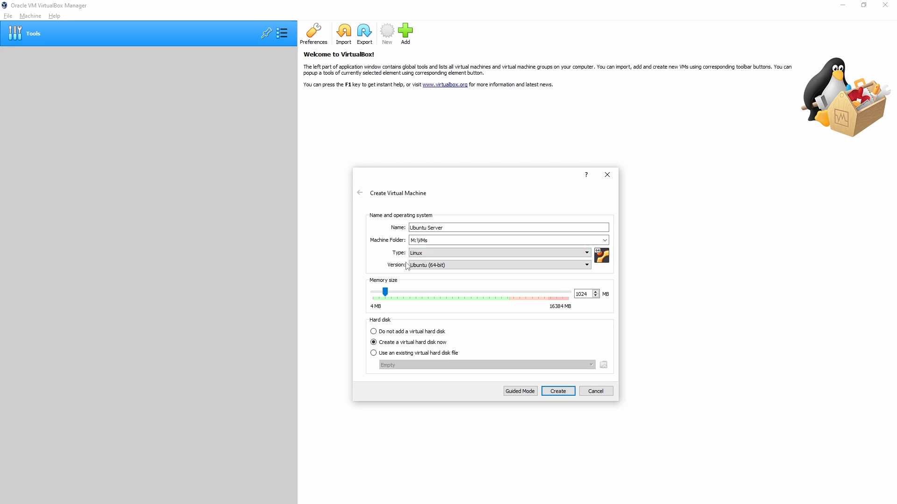
Step: Choose Ubuntu (64-bit) as the operating system version of the new virtual machine
click(447, 265)
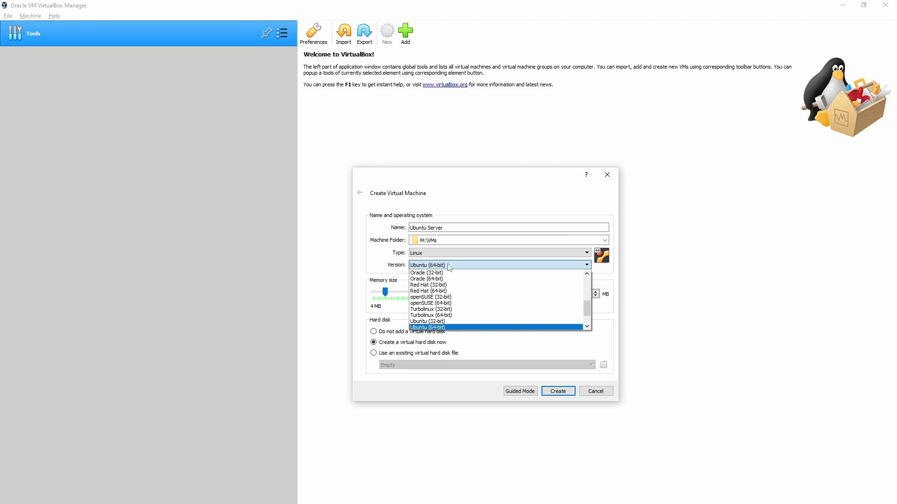
scroll(466, 302, up, 2)
scroll(467, 303, down, 6)
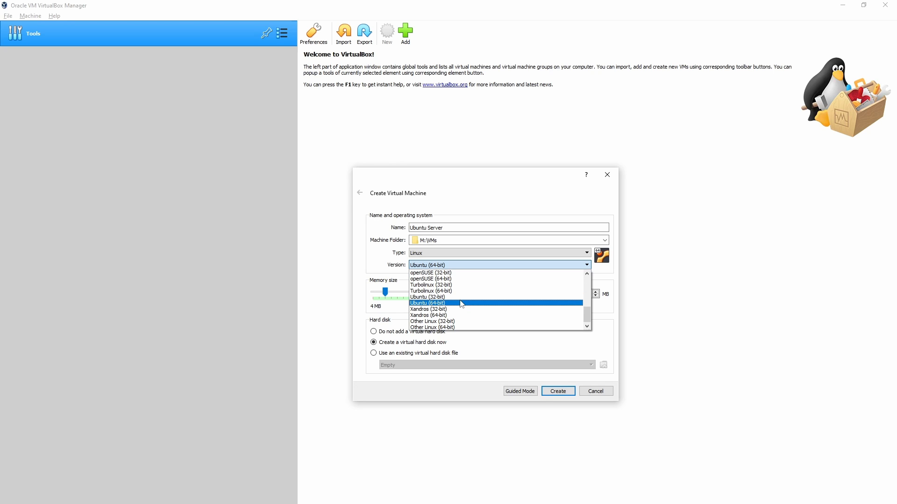
click(462, 305)
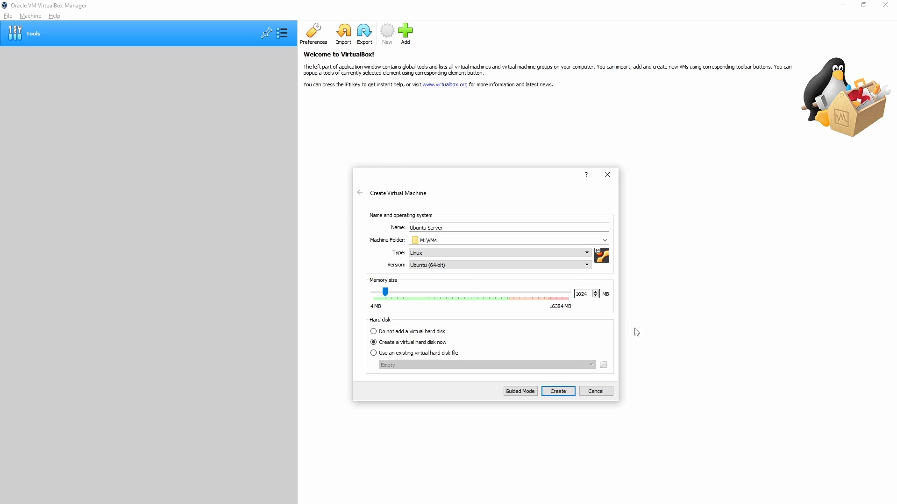
Step: Set the memory size to 4096 MB and proceed to creating the virtual hard disk
double_click(583, 294)
text(4096)
click(565, 395)
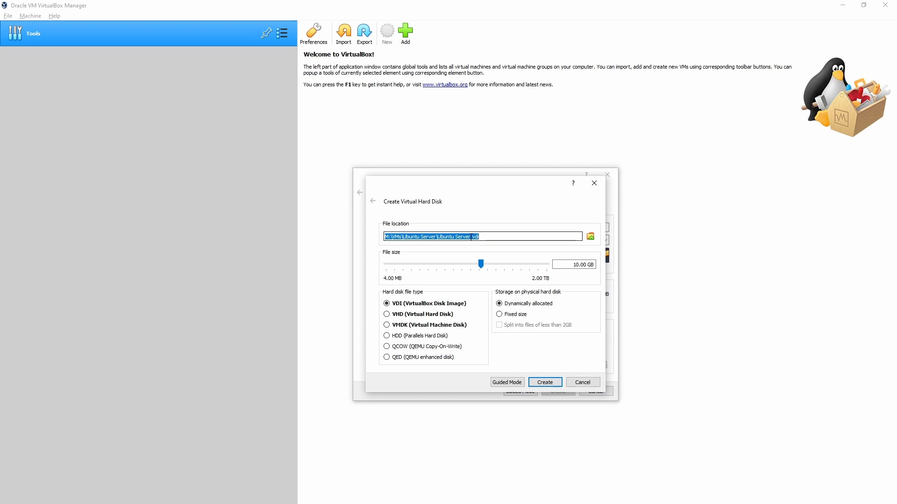
Step: Create a 50 GB virtual hard disk of type VHD with the file name Ubuntu Server-d1.vhd
click(472, 237)
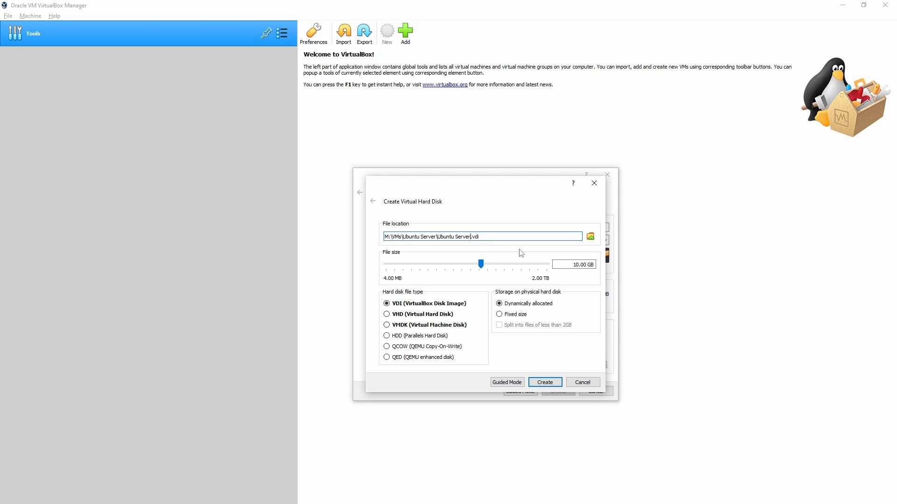
text(-d1)
drag(576, 265, 565, 265)
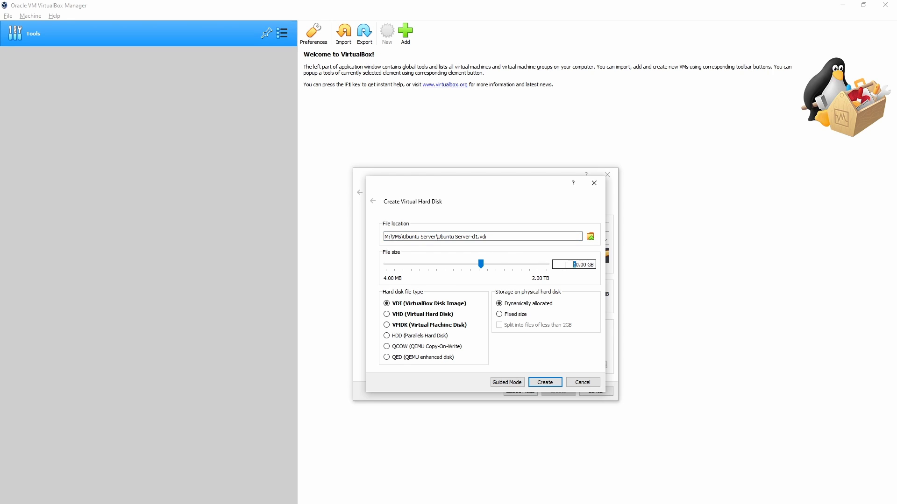
text(5)
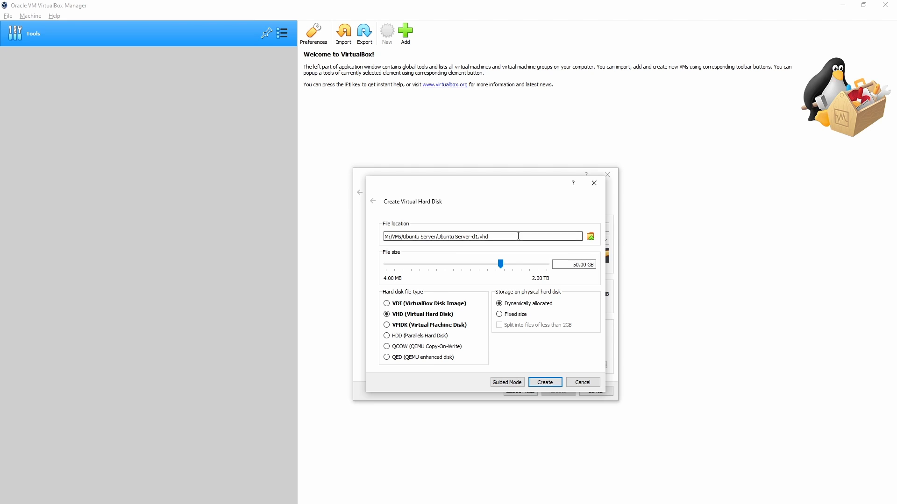
click(559, 382)
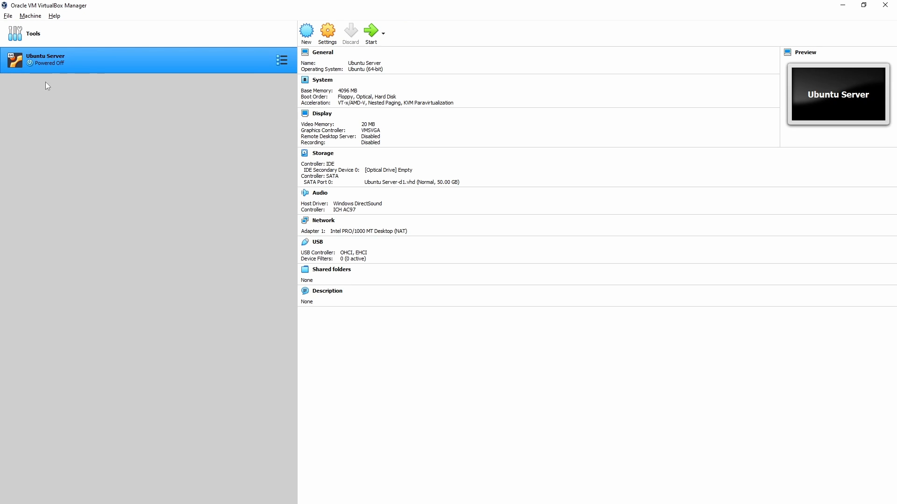
Step: Open the Ubuntu Server machine's settings and review the available shared clipboard modes in its advanced general options
click(334, 29)
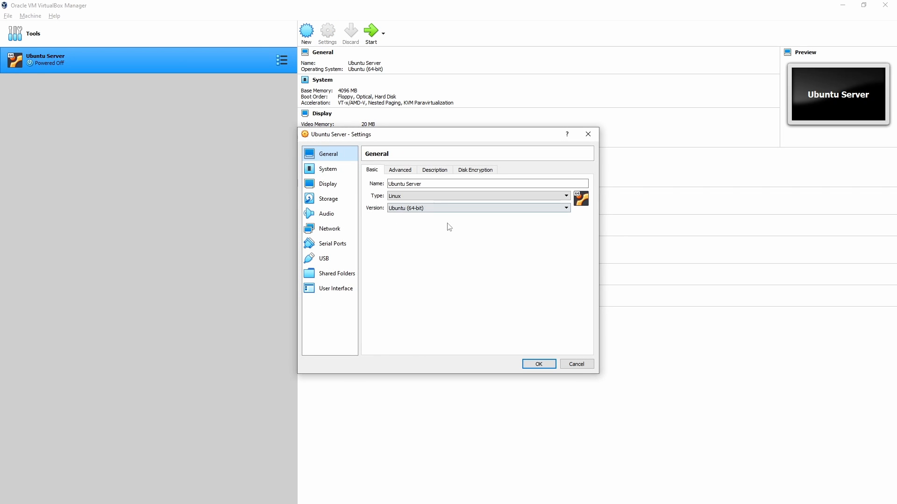
click(401, 170)
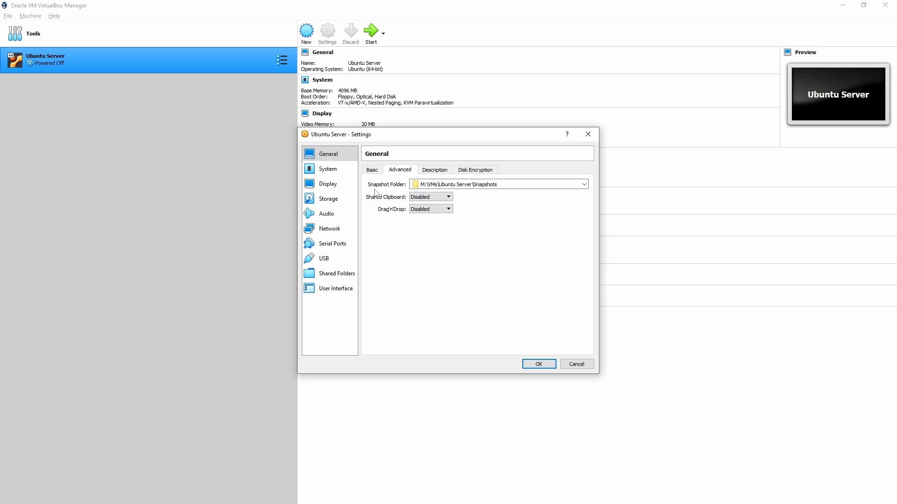
click(419, 197)
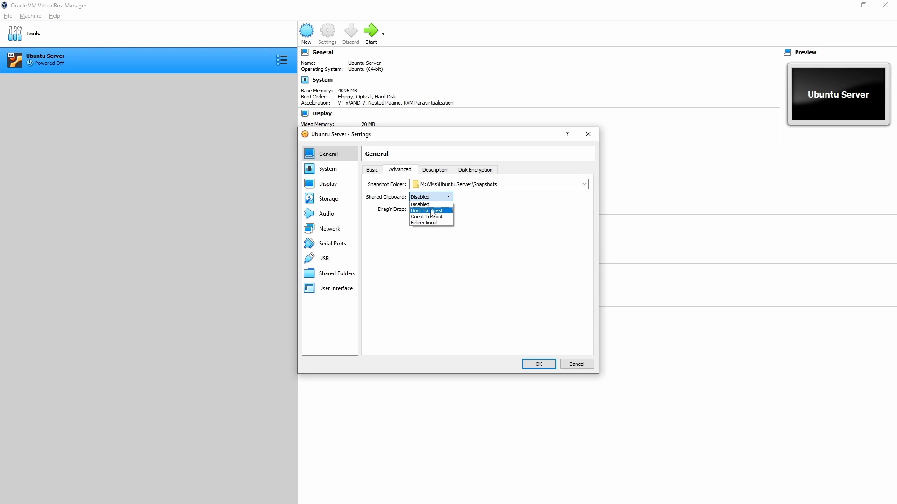
click(495, 212)
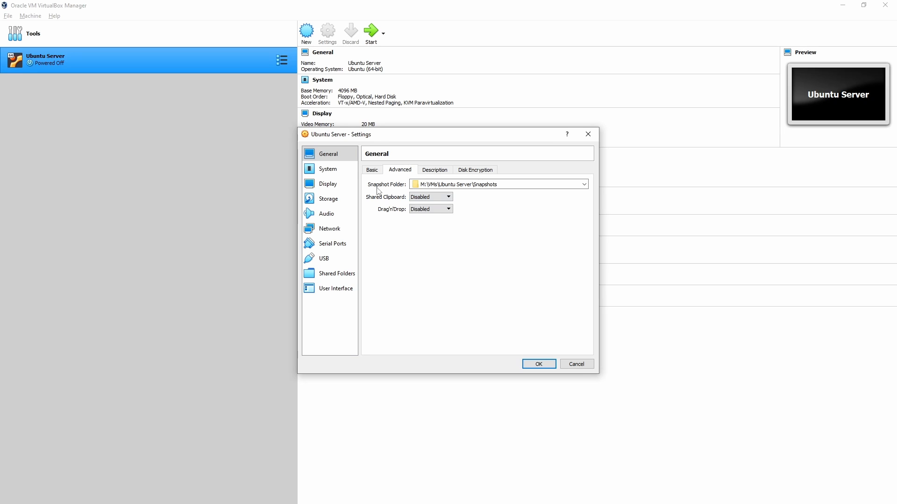
Step: Give the virtual machine 2 processors and set its video memory to 128 MB
click(334, 171)
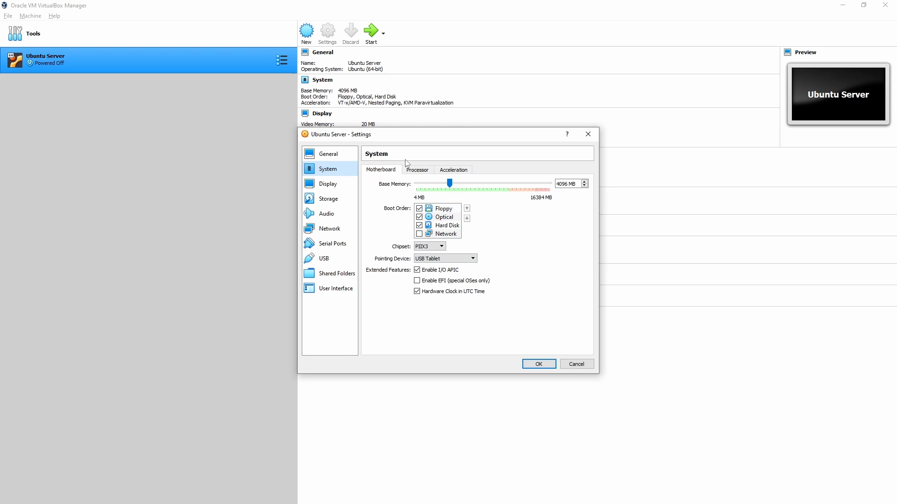
click(416, 170)
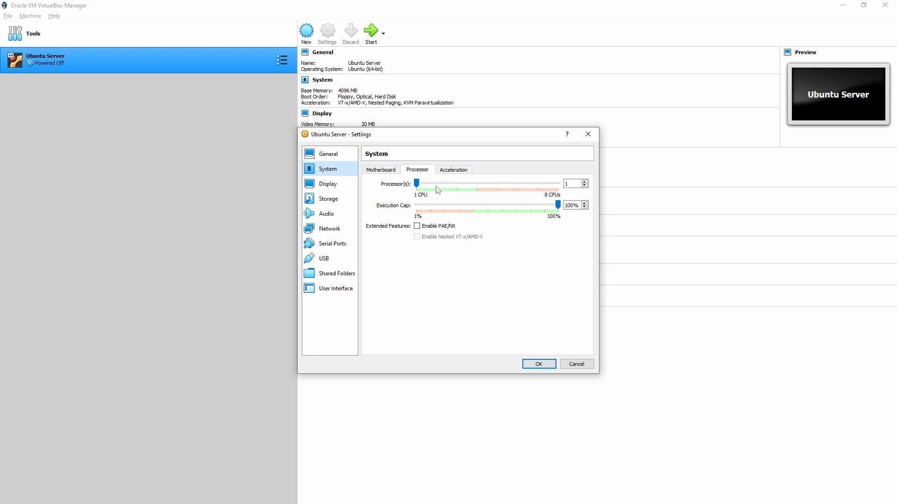
click(437, 184)
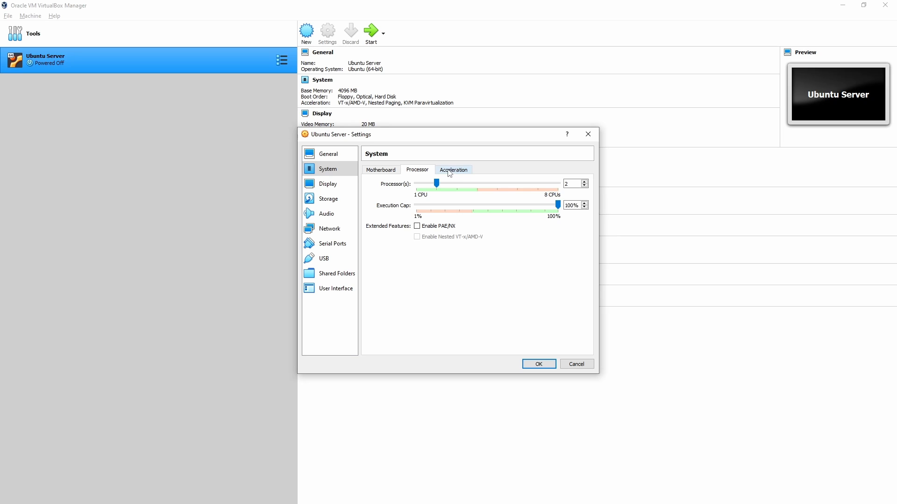
click(334, 184)
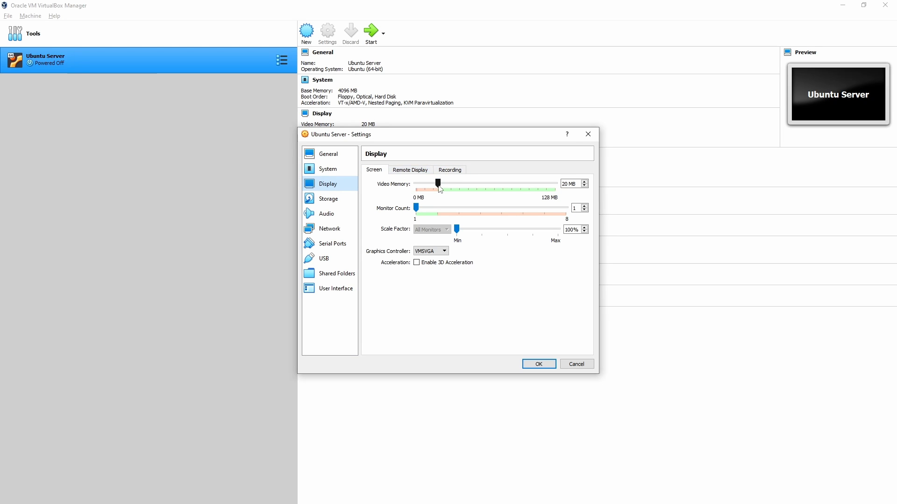
drag(438, 183, 556, 183)
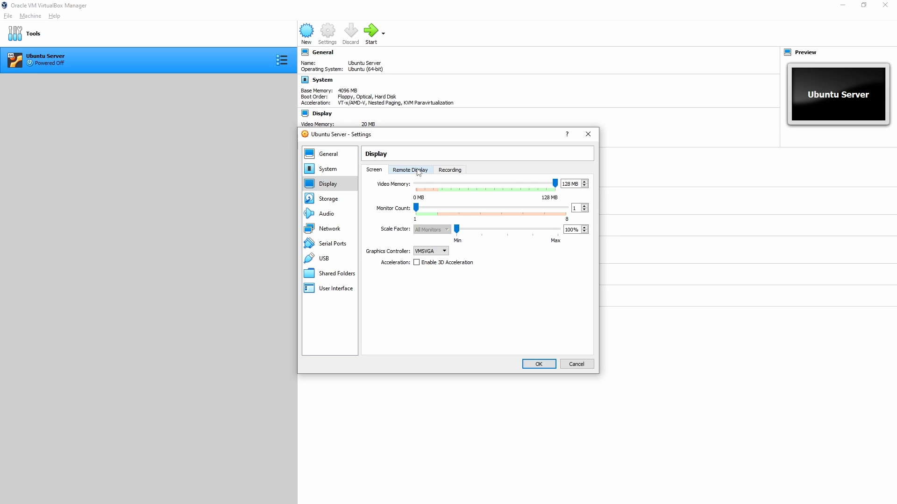
Step: Load the disk image ubuntu-20.04.3-live-server-amd64 (1) from the Downloads folder into the empty IDE optical drive
click(338, 200)
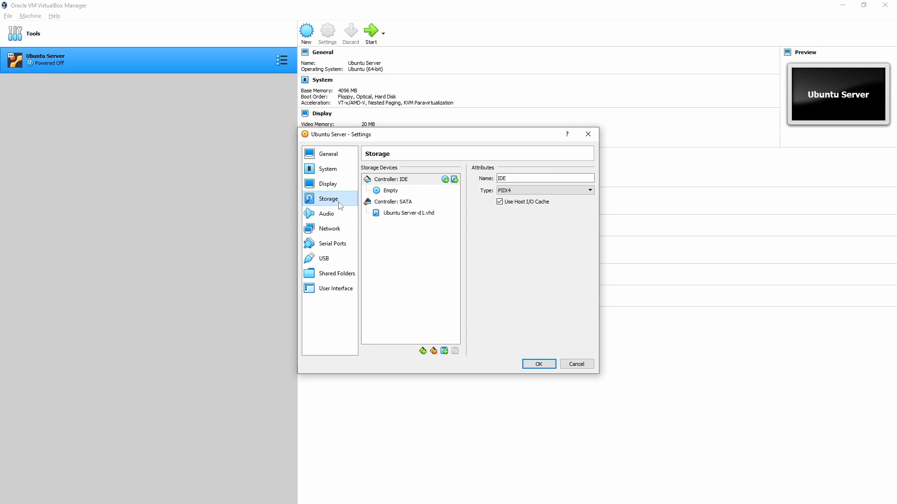
click(397, 193)
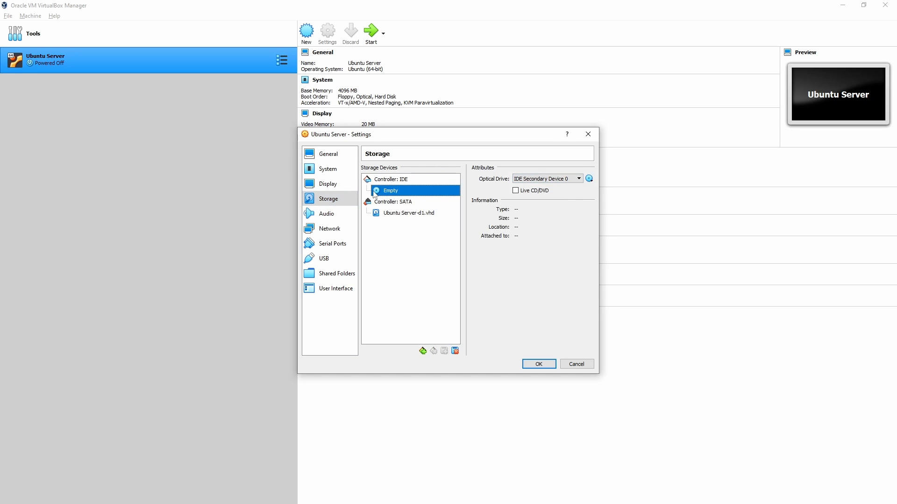
click(589, 178)
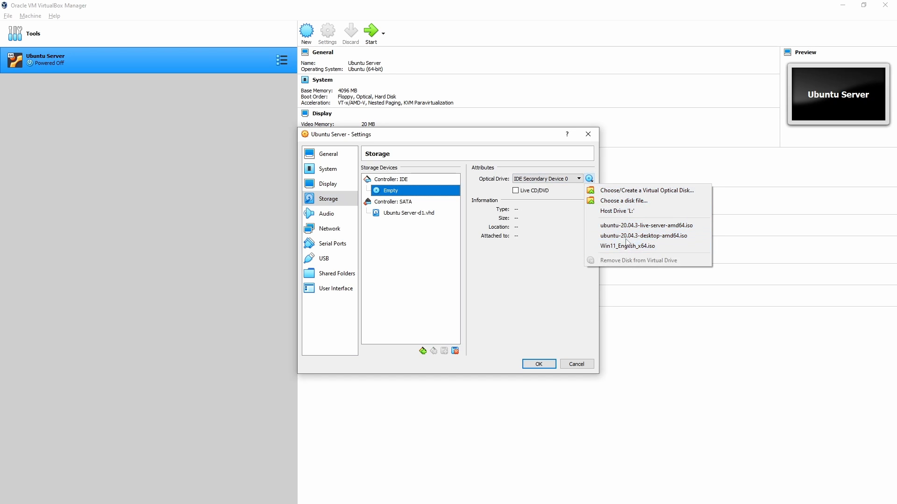
click(630, 201)
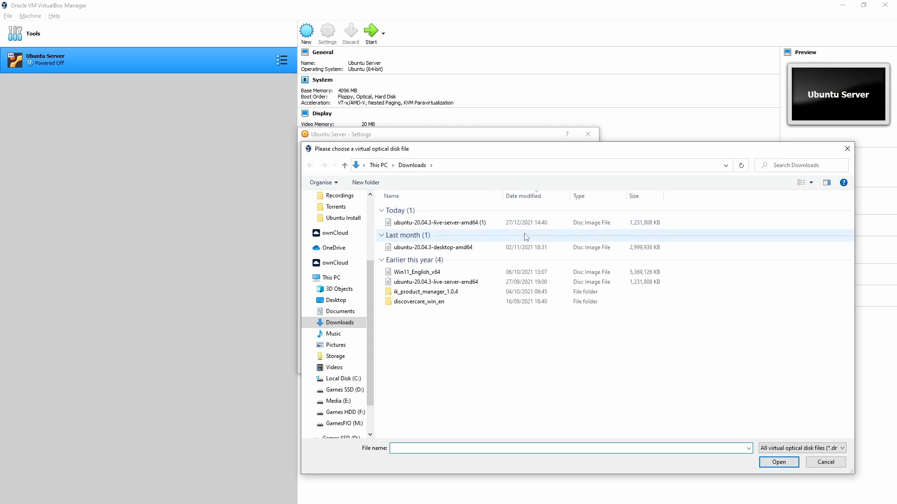
click(482, 224)
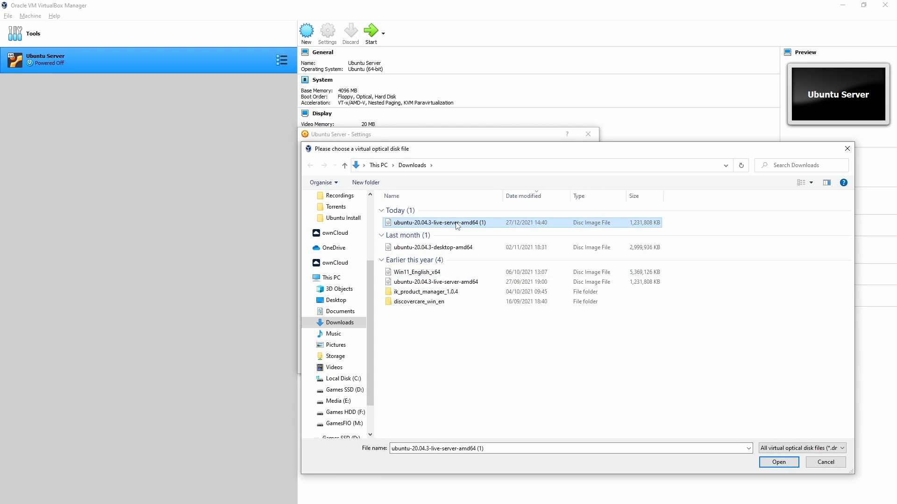
click(457, 283)
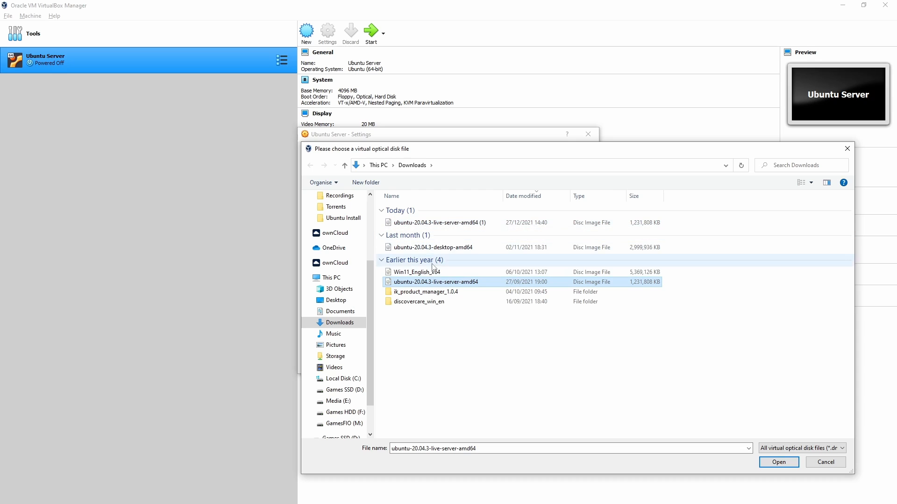
double_click(460, 223)
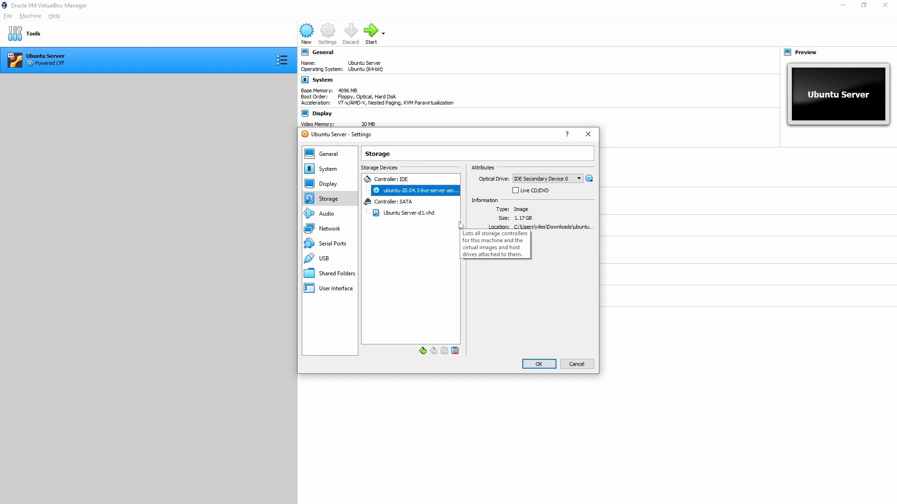
Step: Create a 50 GB VHD hard disk with the file name Ubuntu Server-d2.vhd and attach it to the SATA controller
click(404, 203)
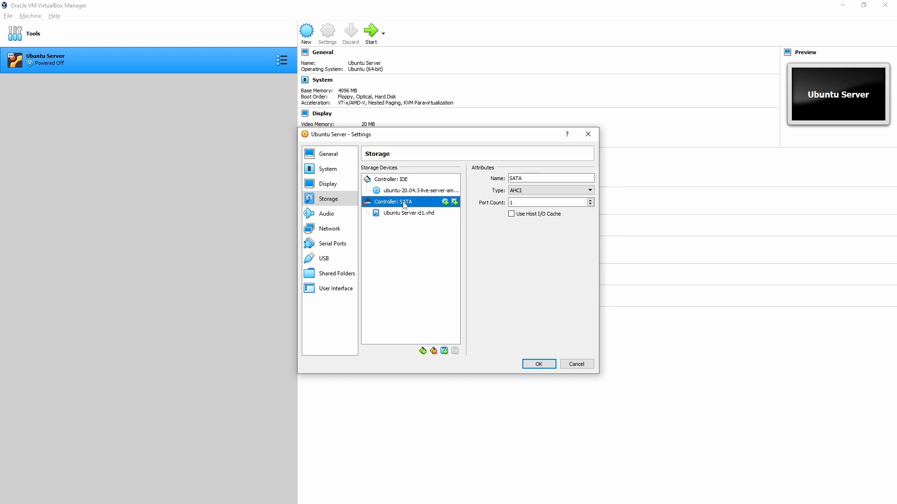
click(455, 203)
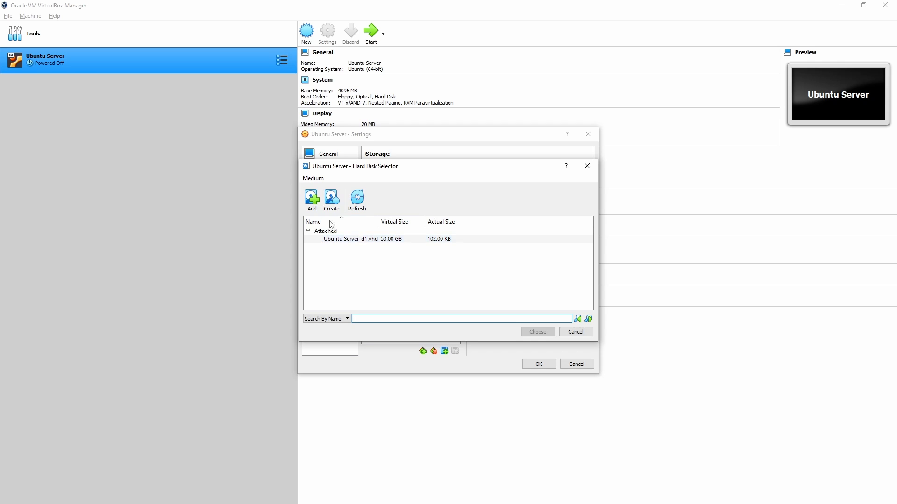
click(332, 200)
click(437, 211)
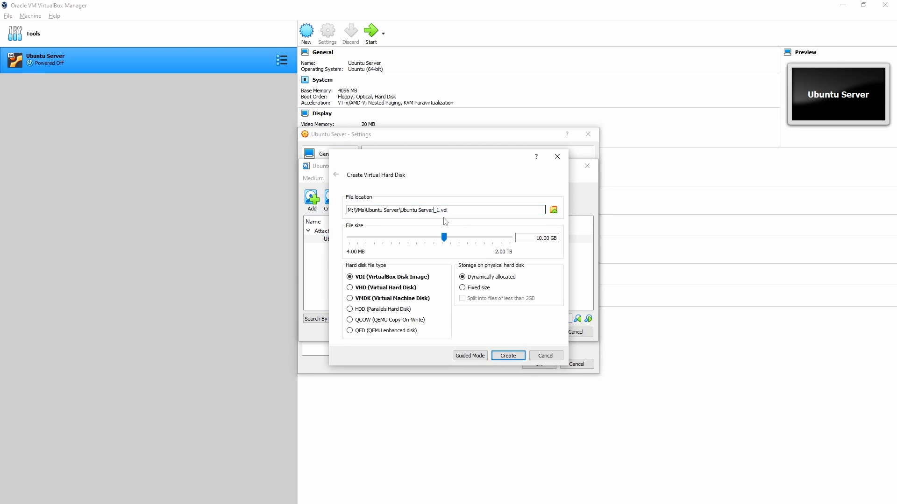
key(BackSpace)
key(Delete)
text(-d2)
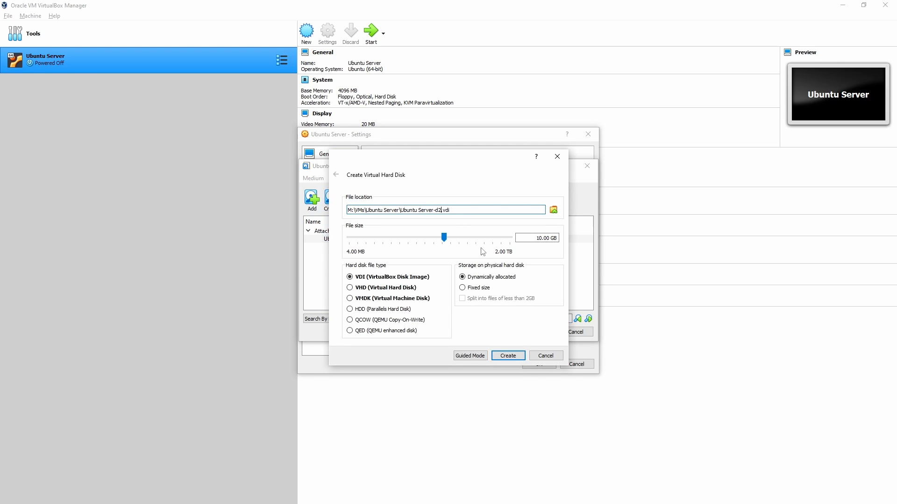
drag(539, 242, 515, 241)
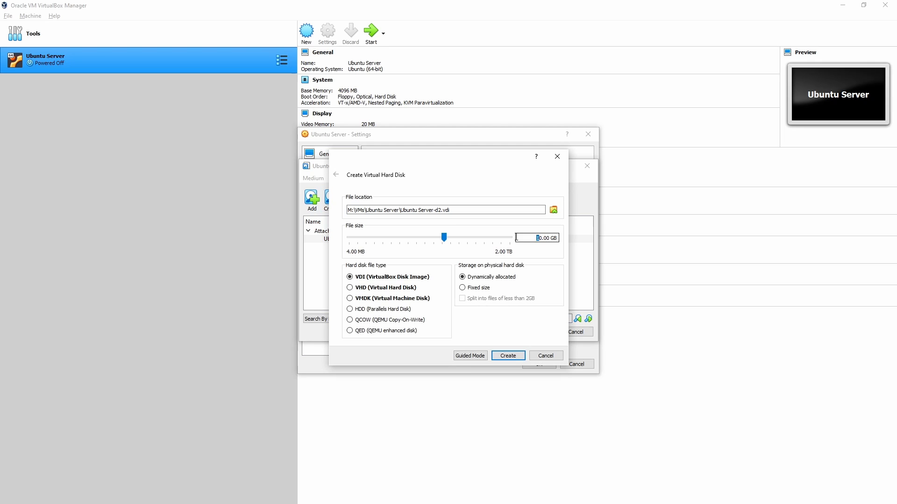
text(5)
click(351, 289)
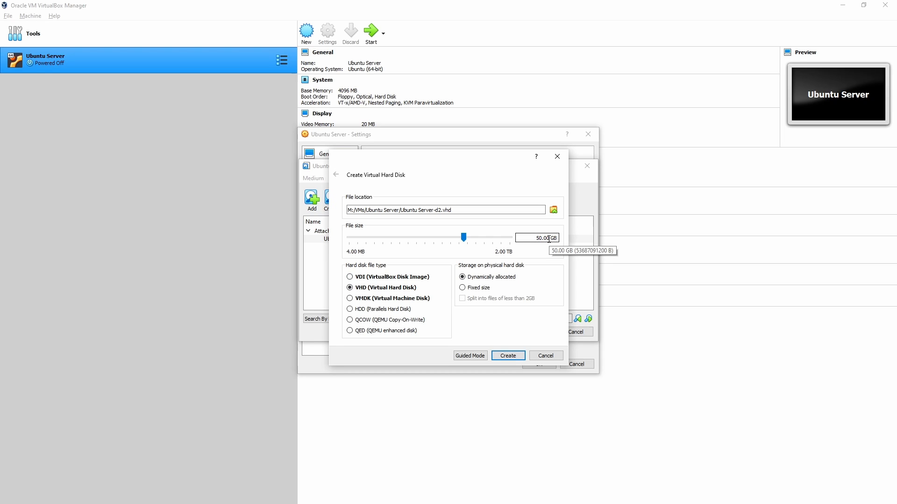
click(509, 356)
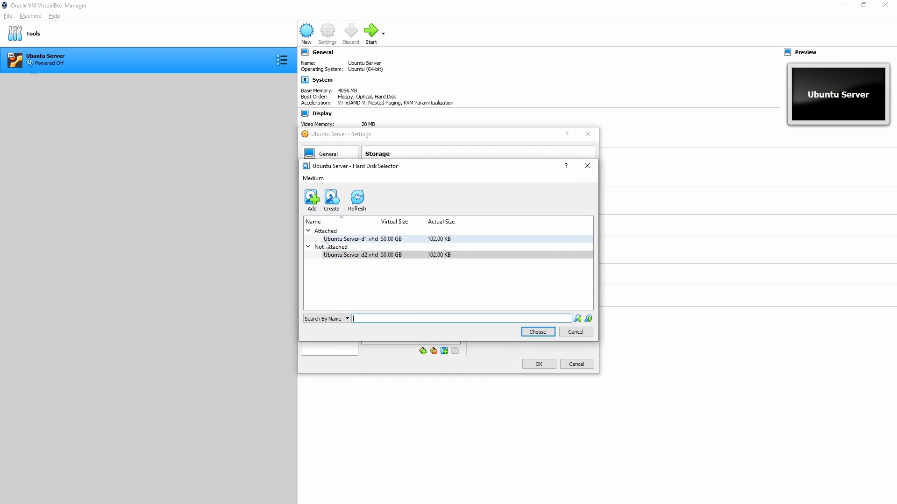
click(536, 334)
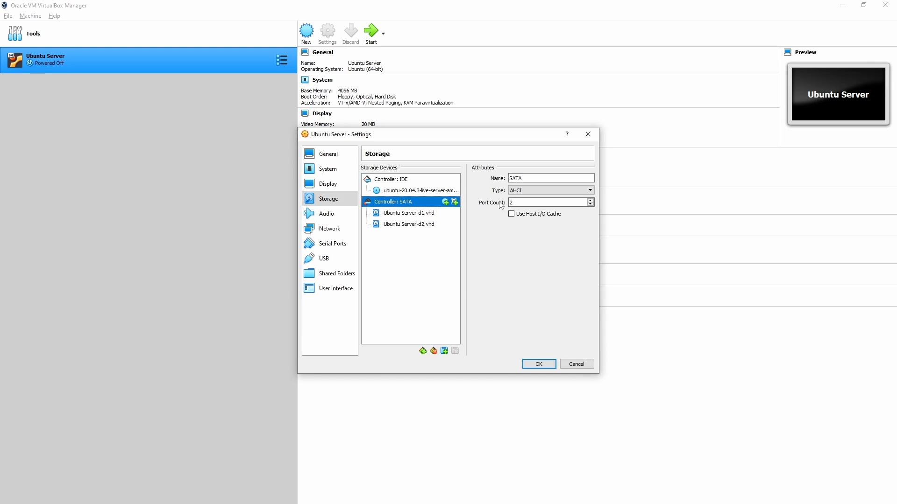
Step: Review the attached installer image and both hard disks, checking the second disk's actual and virtual sizes
click(416, 192)
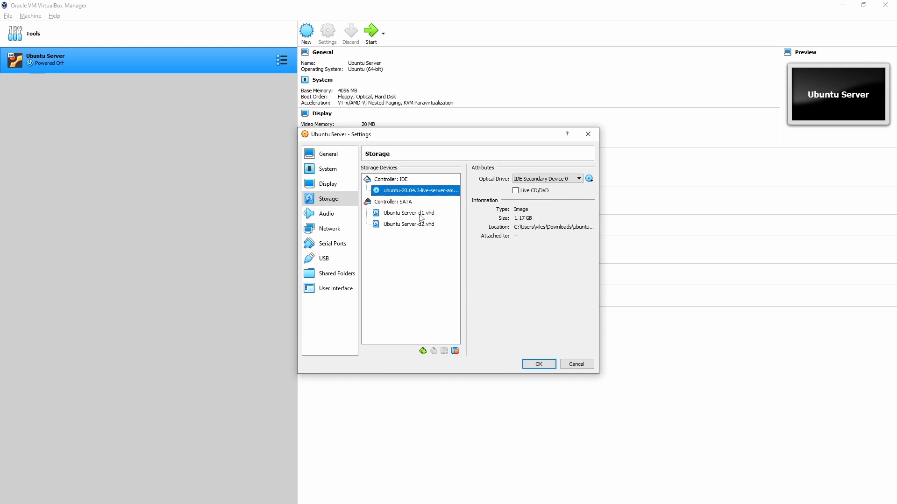
click(421, 216)
click(417, 226)
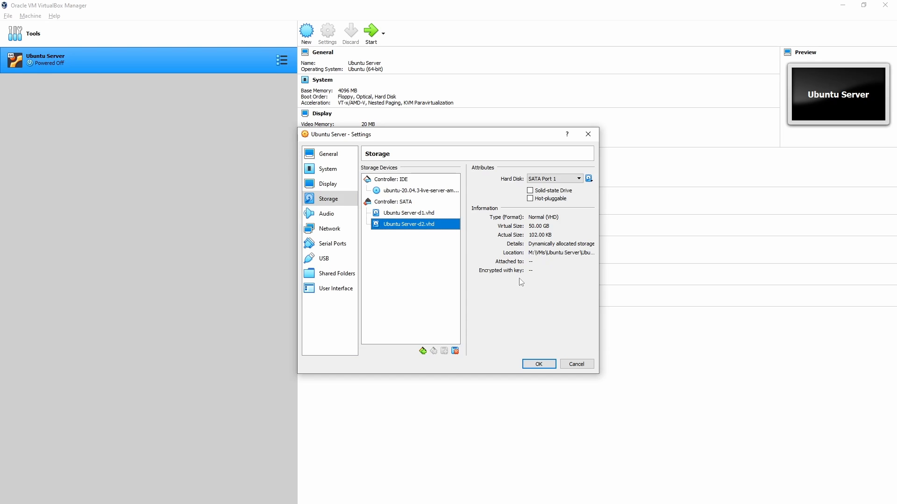
click(531, 236)
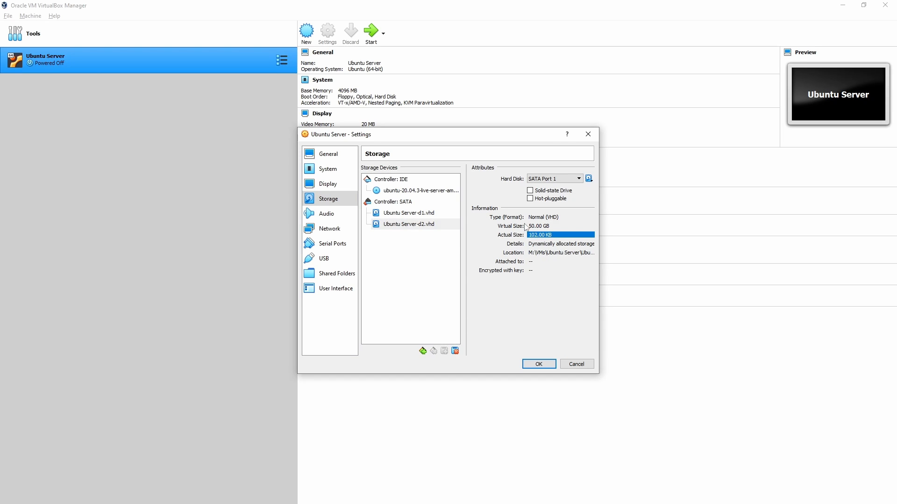
click(535, 226)
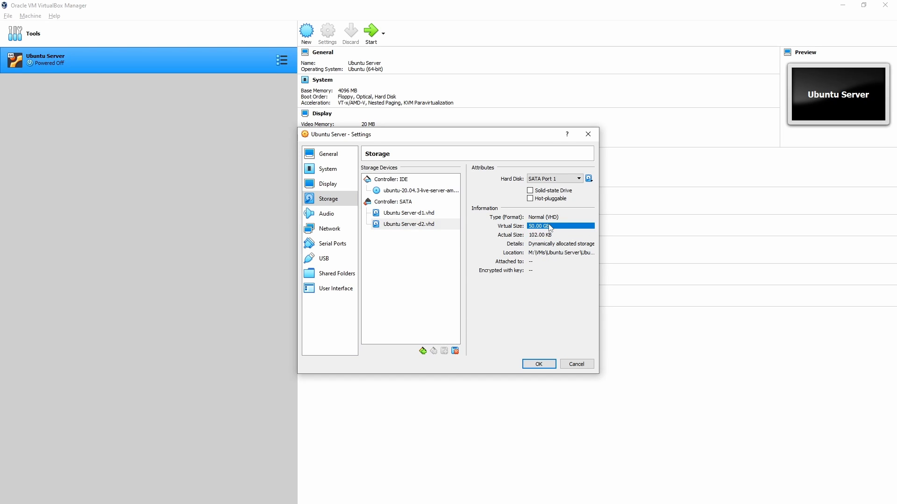
Step: Attach network adapter 1 as a Bridged Adapter using the Qualcomm Atheros AR938x Wireless Network Adapter, and review its advanced options
click(337, 230)
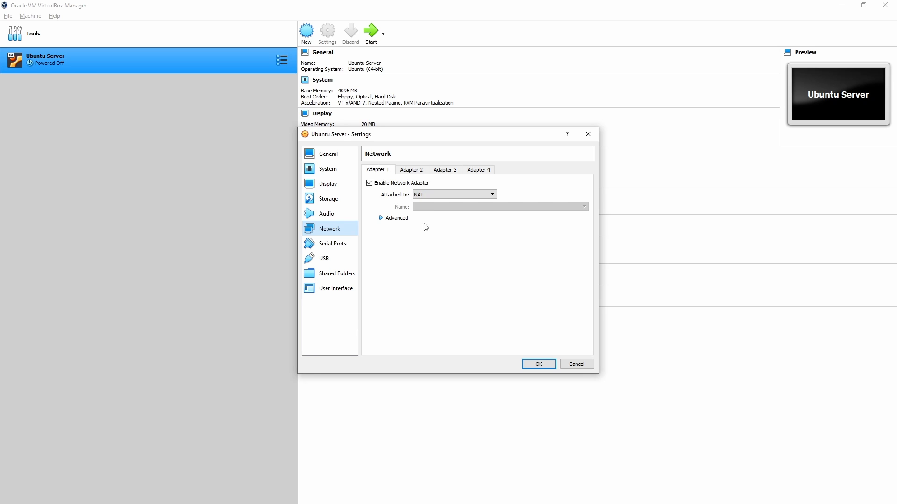
click(433, 196)
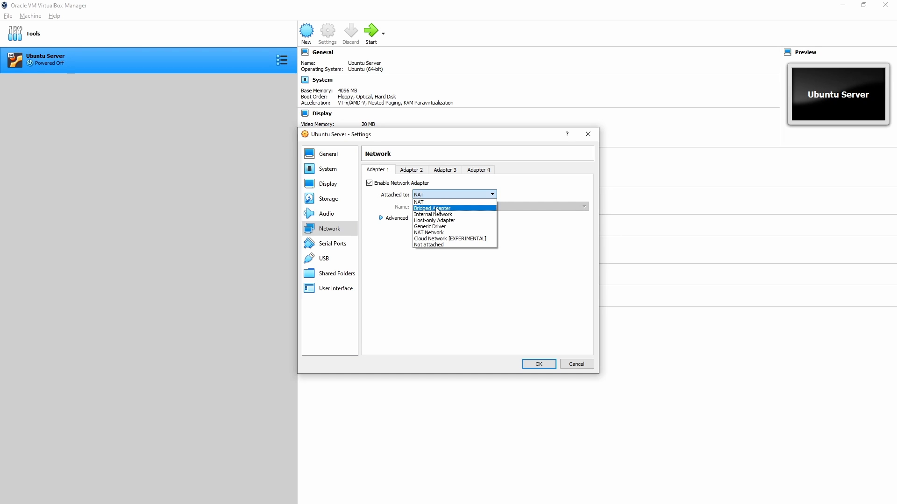
click(436, 208)
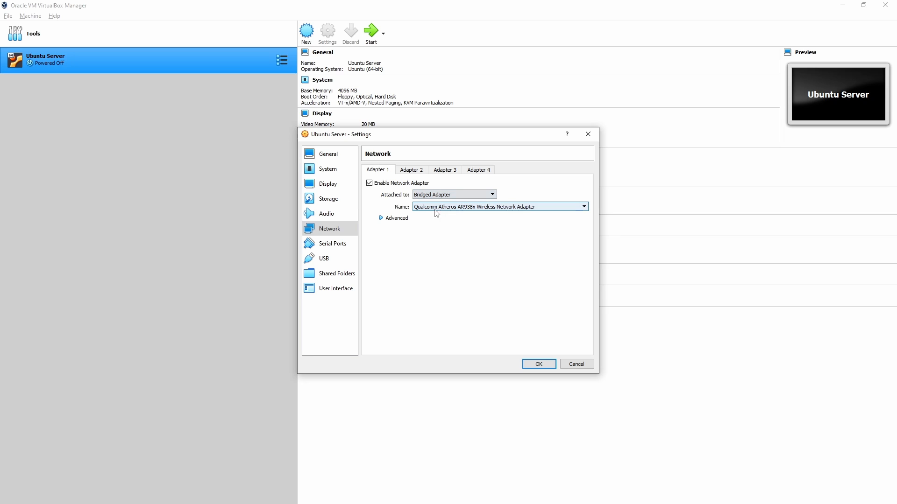
click(529, 208)
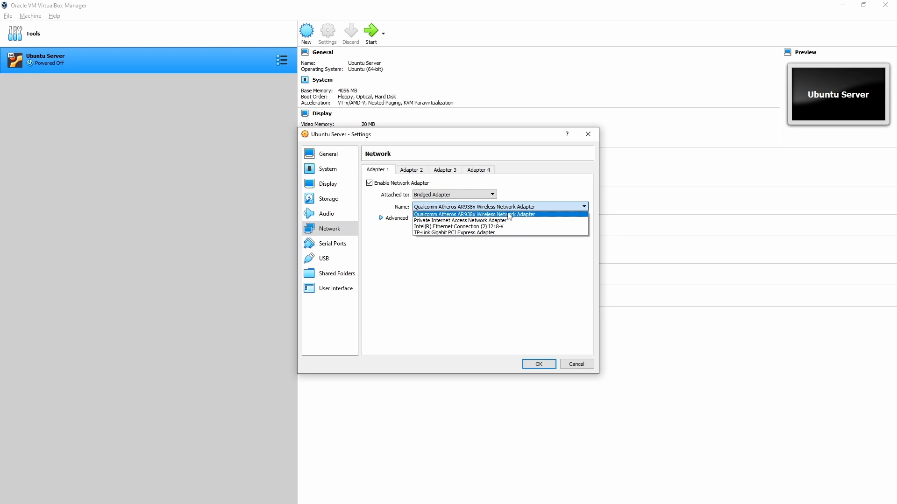
click(509, 215)
click(381, 218)
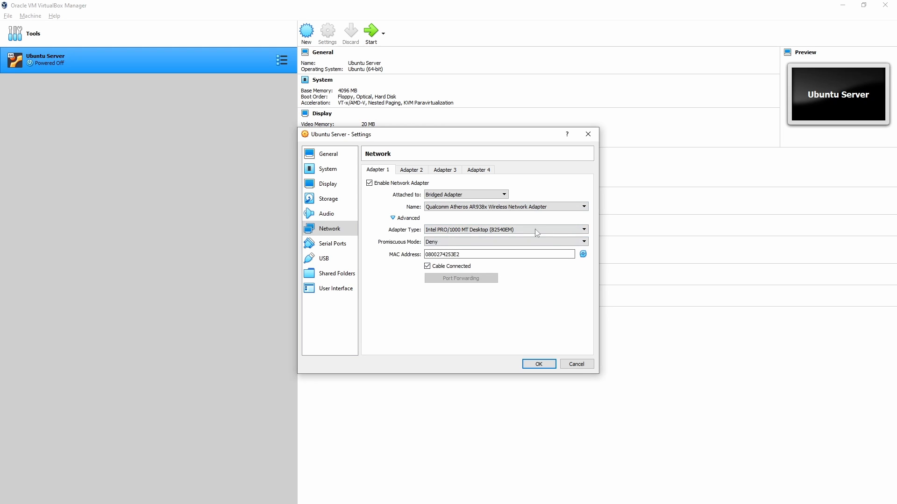
click(394, 219)
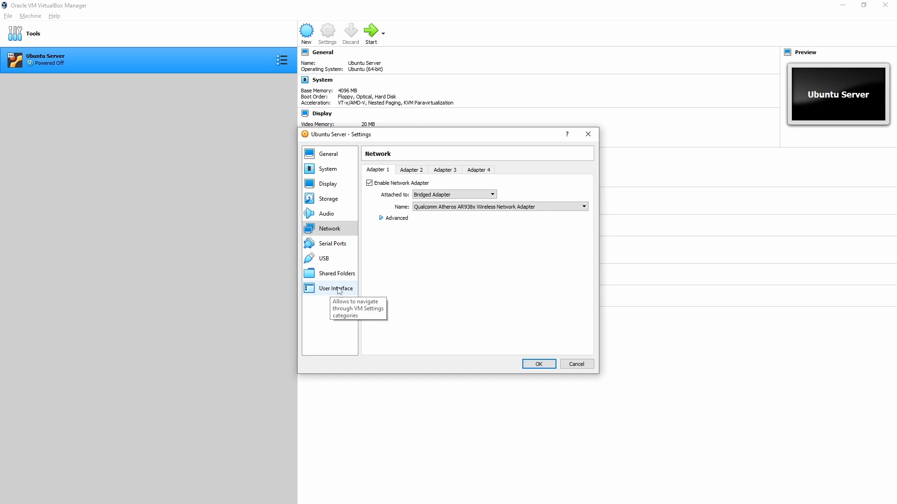
Step: Review the USB controller and shared folder settings, and save the virtual machine's settings
click(340, 260)
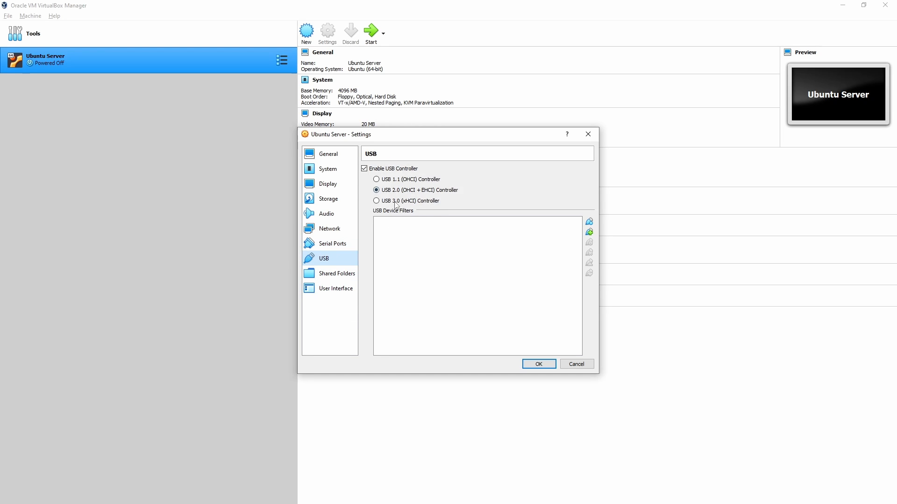
click(338, 274)
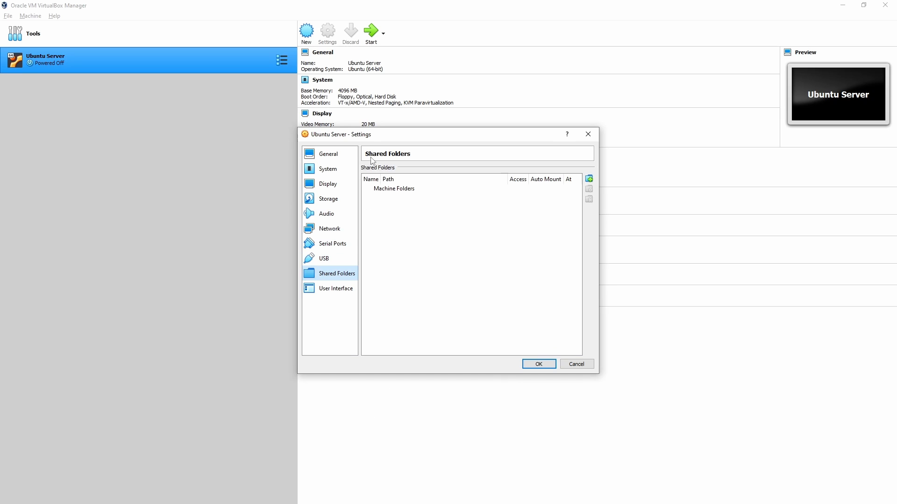
click(539, 364)
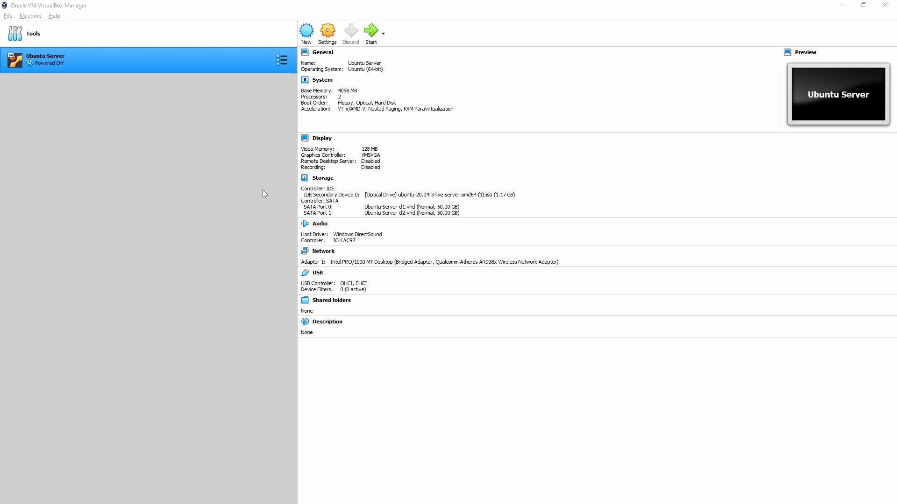
Step: Start the Ubuntu Server virtual machine and launch Install Ubuntu Server with English as the boot menu language
click(373, 33)
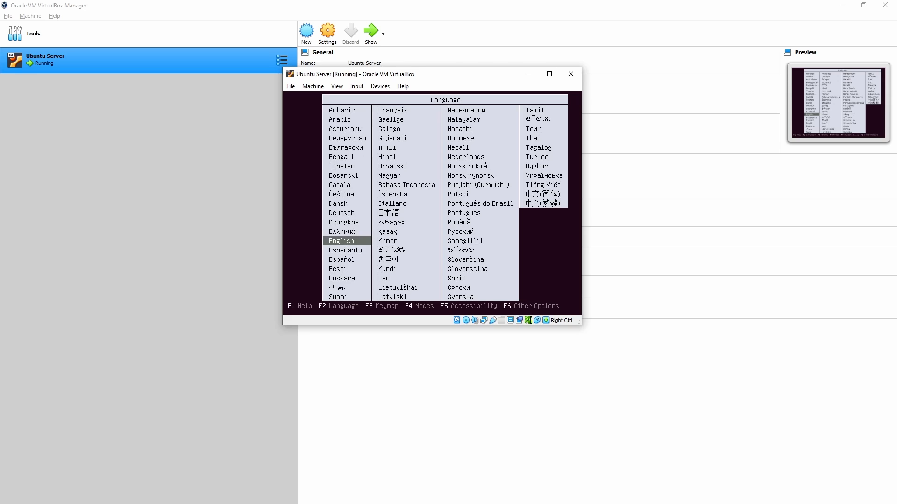
key(Return)
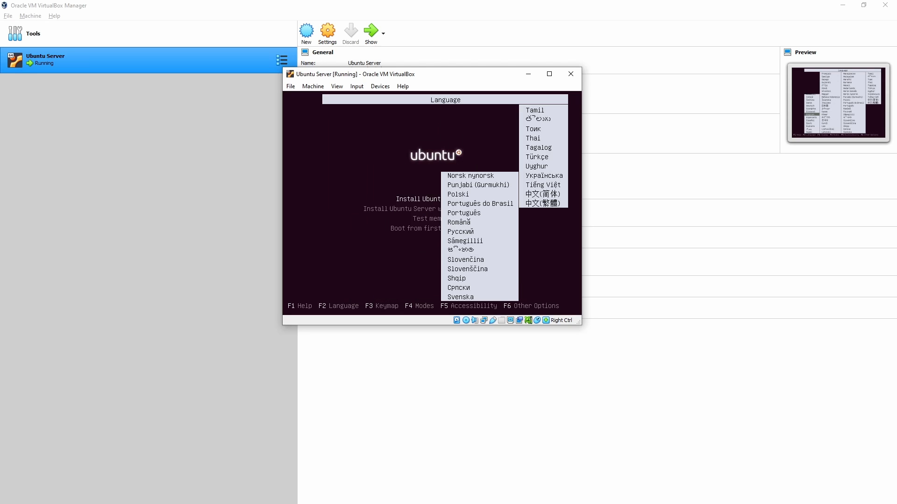
key(Down)
key(Down)
key(Down)
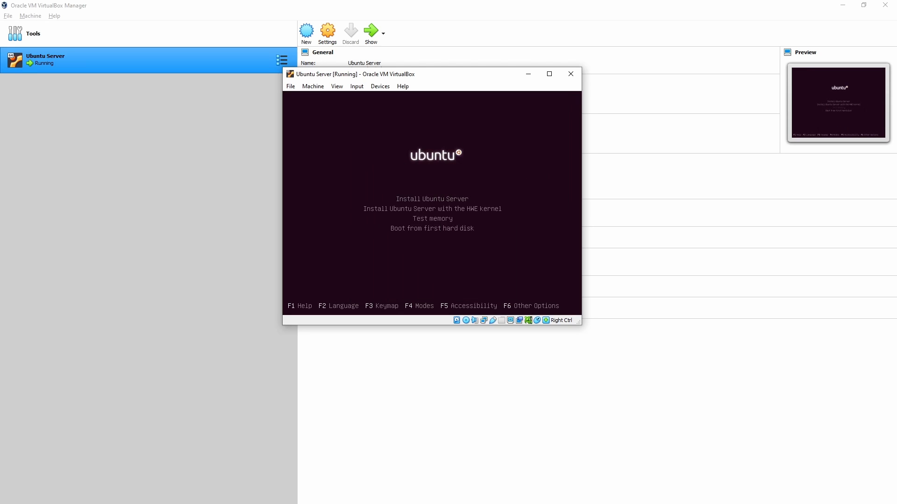
key(Up)
key(Up)
key(Up)
key(Return)
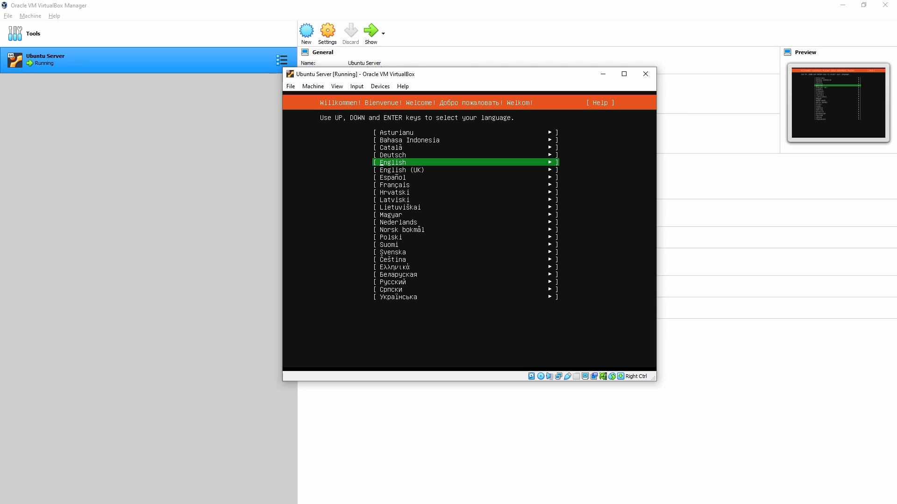
Step: Choose English (UK) as the installer language and continue without updating the installer
key(Down)
key(Return)
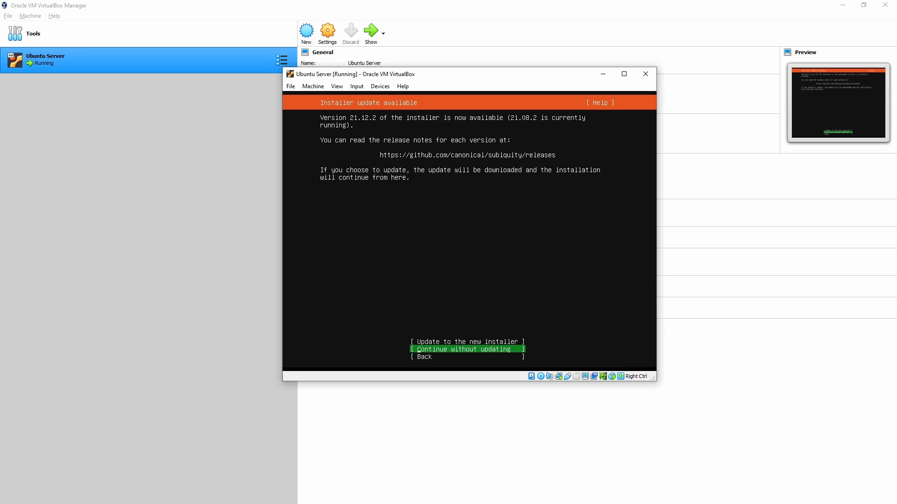
key(Return)
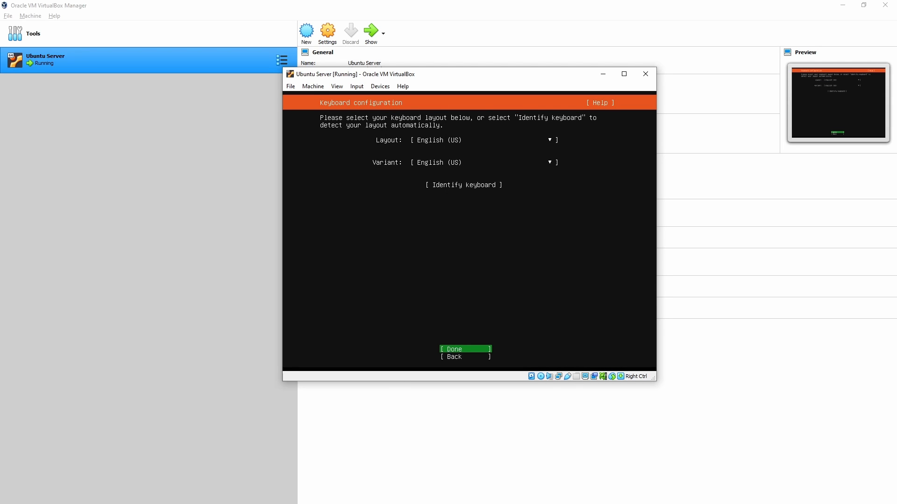
Step: Set the keyboard layout to English (UK) with the English (UK) variant and accept the keyboard configuration
key(Up)
key(Up)
key(Up)
key(Return)
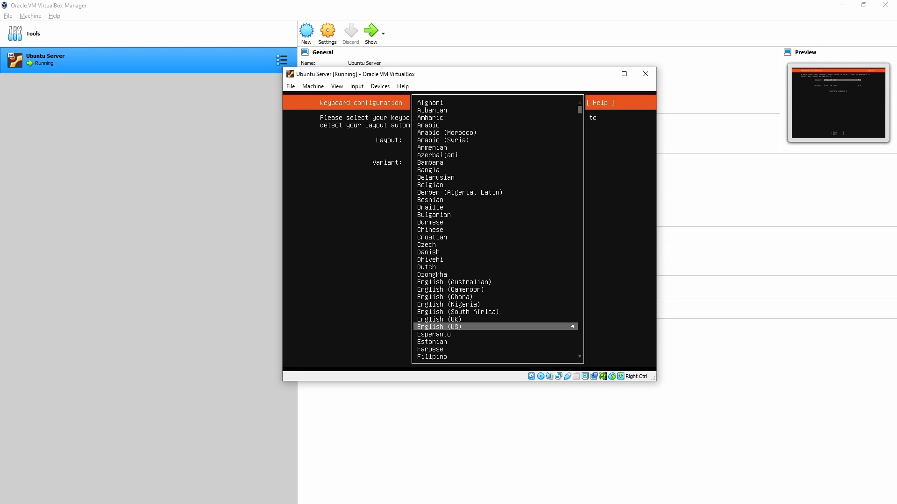
key(Up)
key(Return)
key(Down)
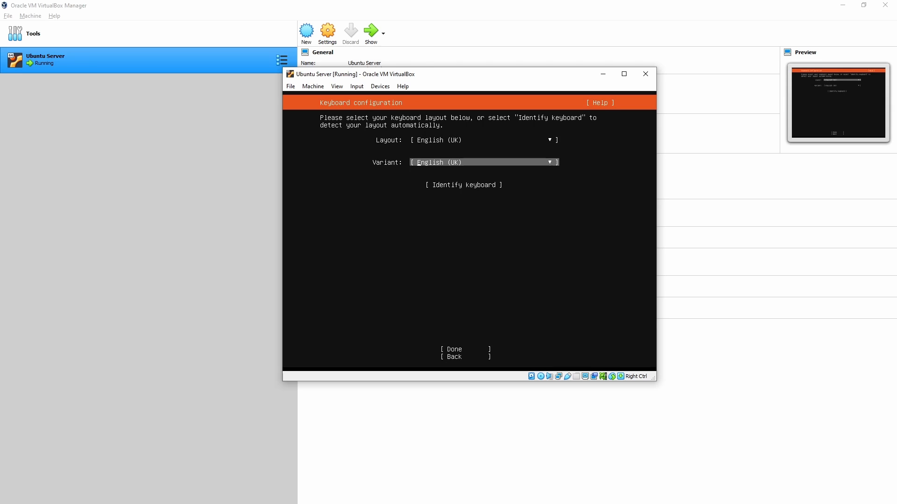
key(Down)
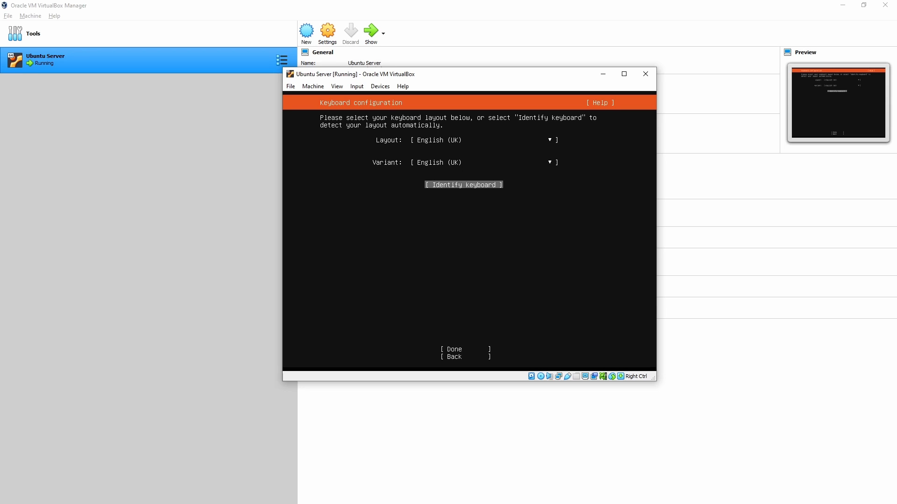
key(Tab)
key(Return)
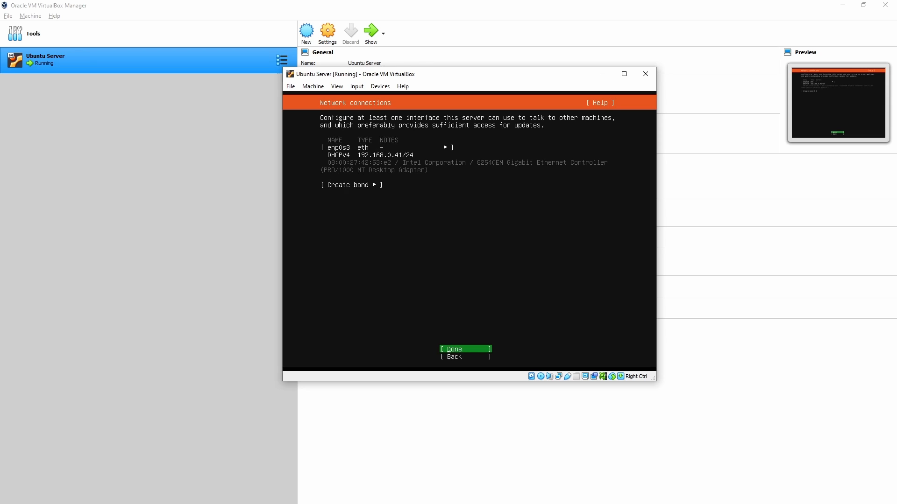
Step: Edit the IPv4 configuration of the enp0s3 interface and switch its method to Manual
key(Up)
key(Up)
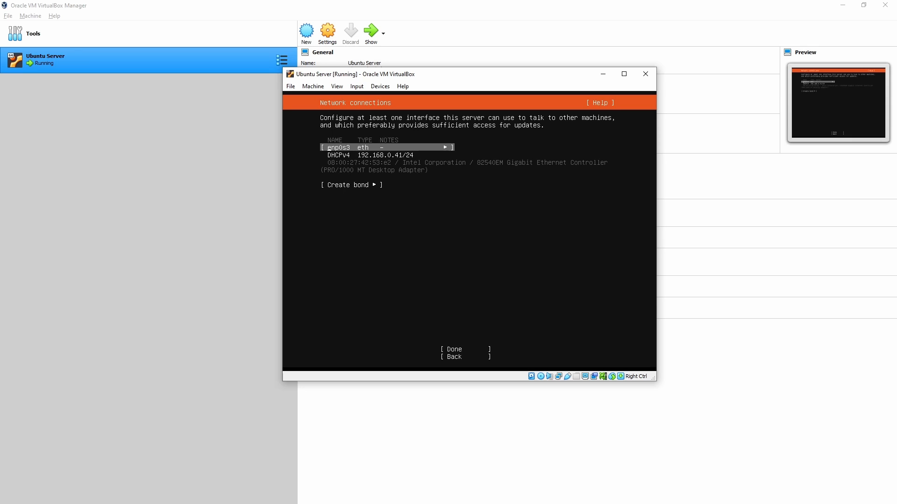
key(Return)
key(Down)
key(Down)
key(Return)
key(Return)
key(Down)
key(Return)
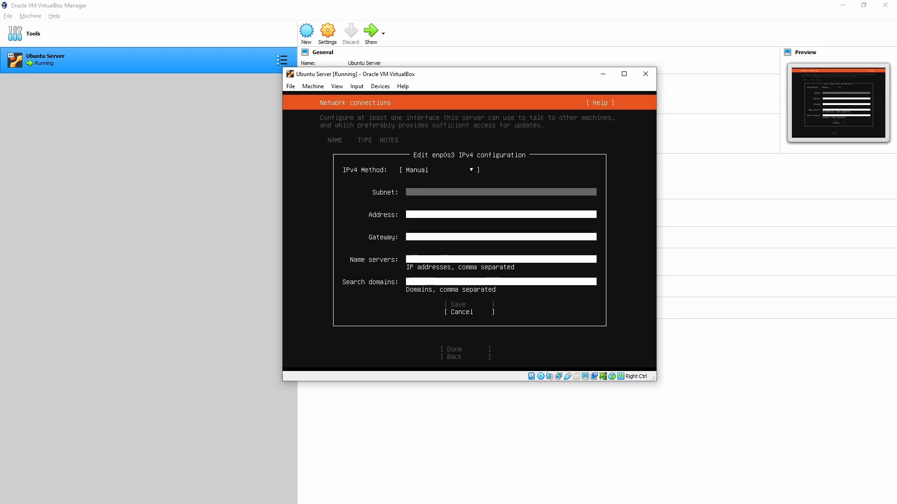
Step: Save the static IPv4 settings with subnet 192.168.0.0/24, address 192.168.0.130, gateway 192.168.0.1 and name servers 8.8.4.4,8.8.8.8
text(192.168.0.0/24)
key(Tab)
text(192.168.0.130)
key(Tab)
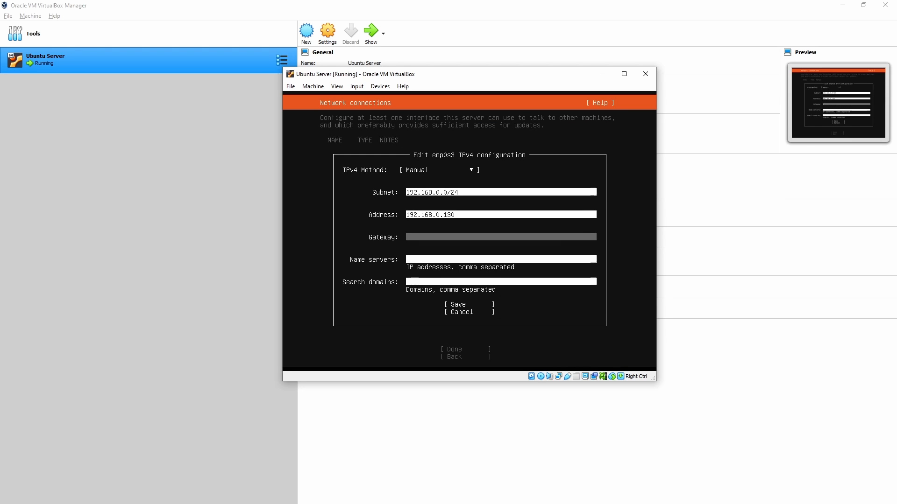
key(shift+Tab)
key(Tab)
text(192.168.0.1)
key(Tab)
text(8.8.4.4,8.8.8.8)
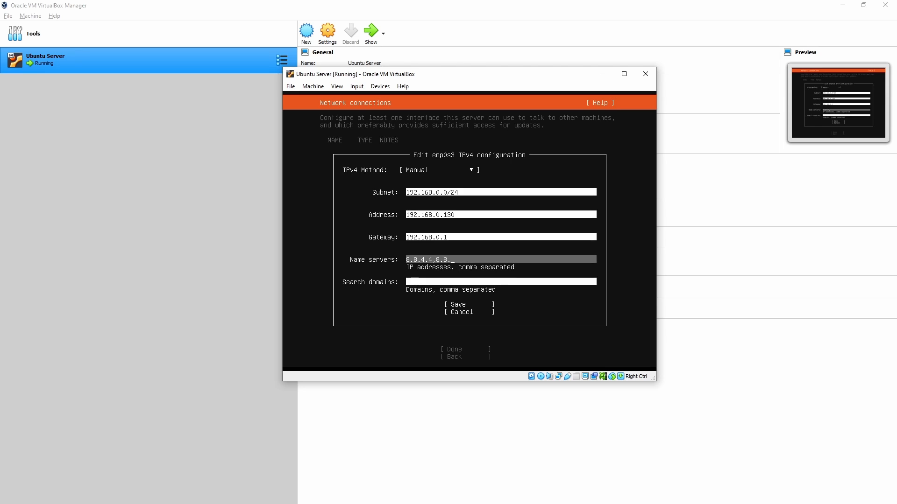
key(Tab)
key(Tab)
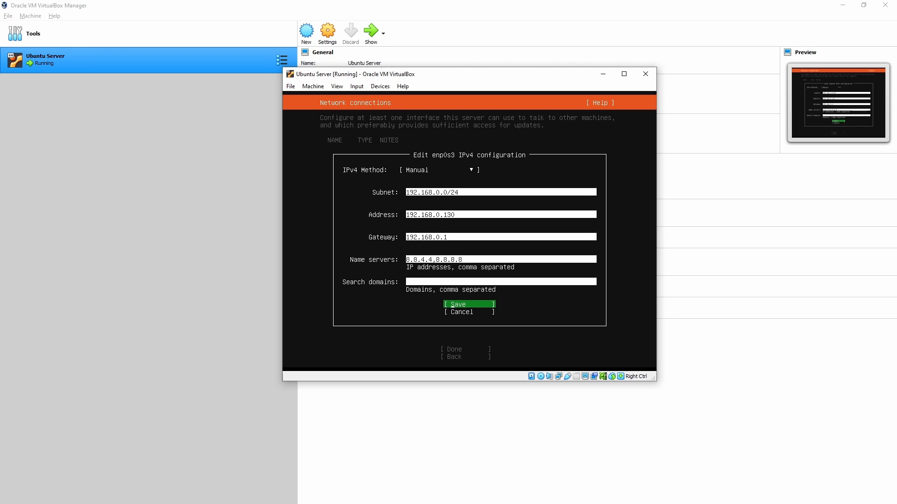
key(Return)
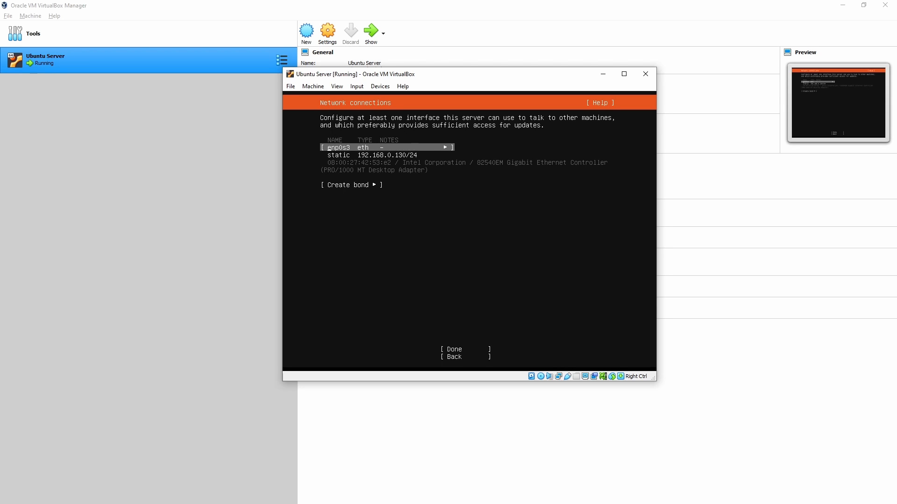
key(Tab)
key(Tab)
key(shift+Tab)
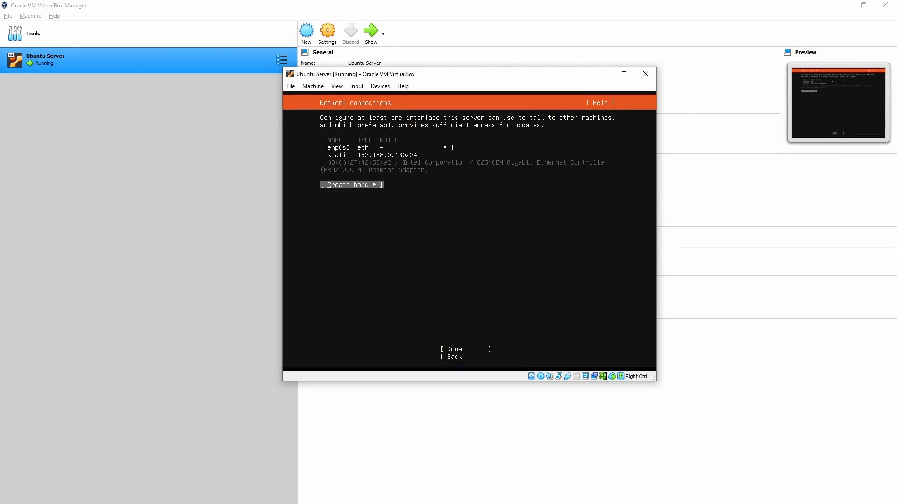
key(Tab)
key(Return)
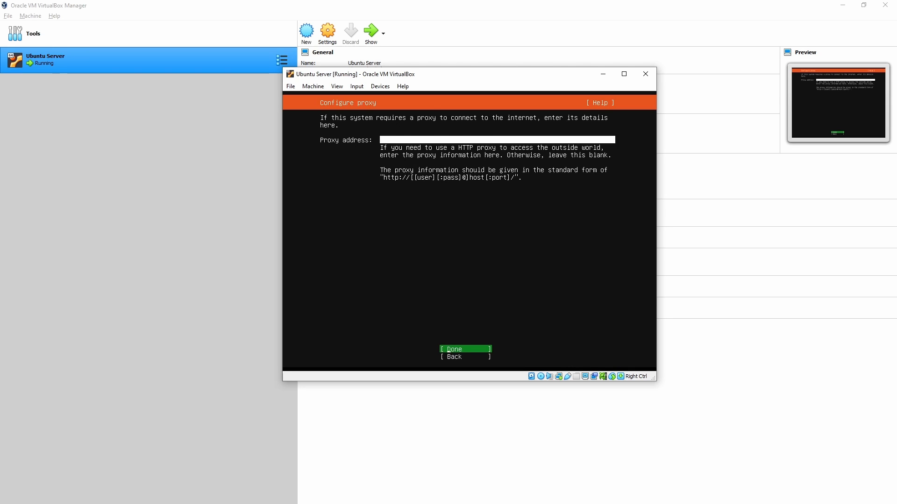
key(Return)
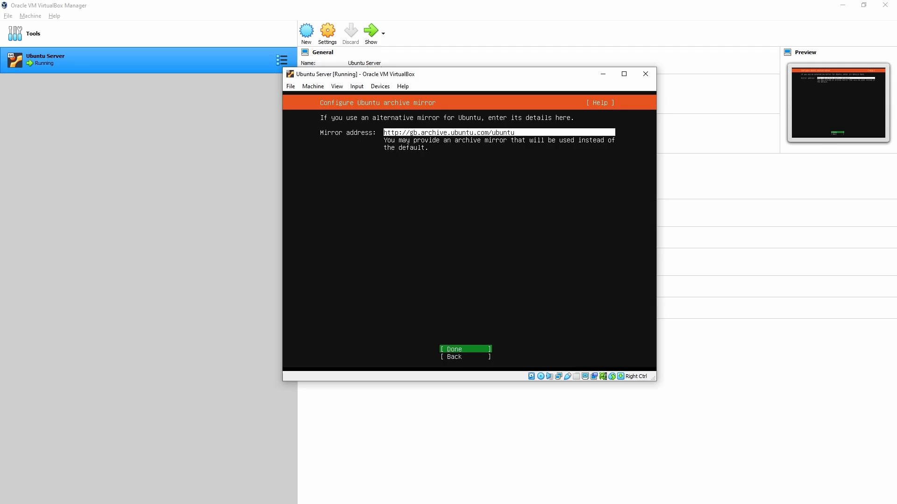
key(Return)
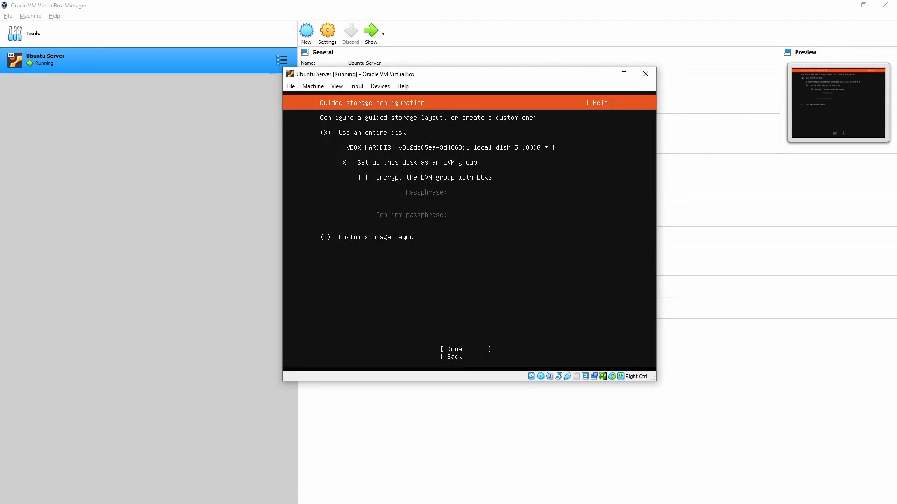
Step: Choose a custom storage layout instead of using an entire disk, and continue to the storage configuration
key(Down)
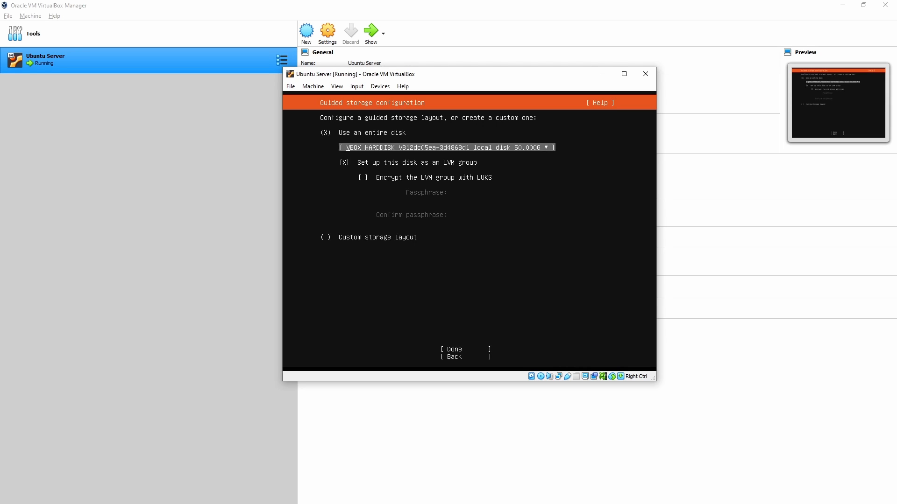
key(Down)
key(Down)
key(Down)
key(Down)
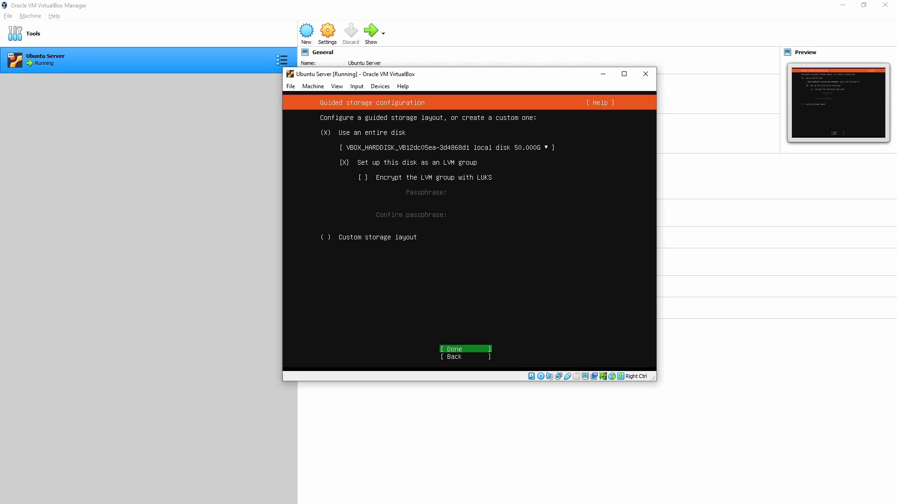
key(Up)
key(space)
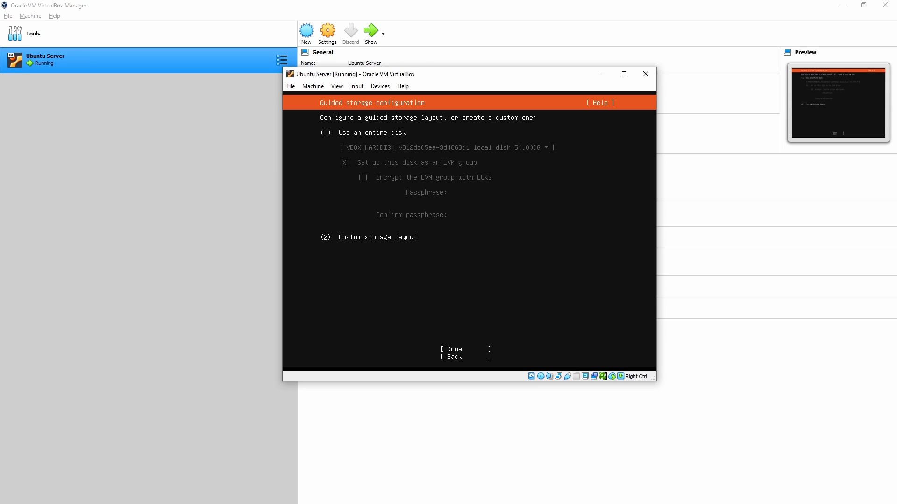
key(Down)
key(Return)
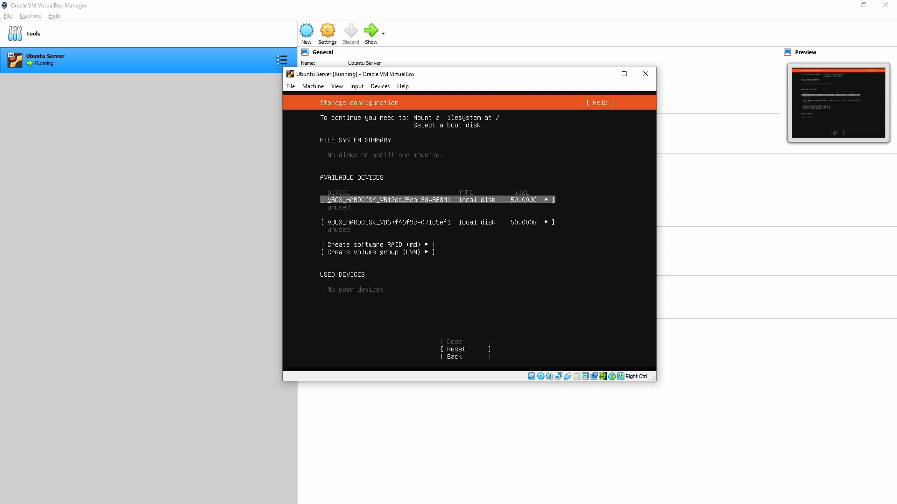
Step: Try using the first 50 GB disk, VBOX_HARDDISK_VB12dc05ea-3d4868d1, as the boot device
key(Return)
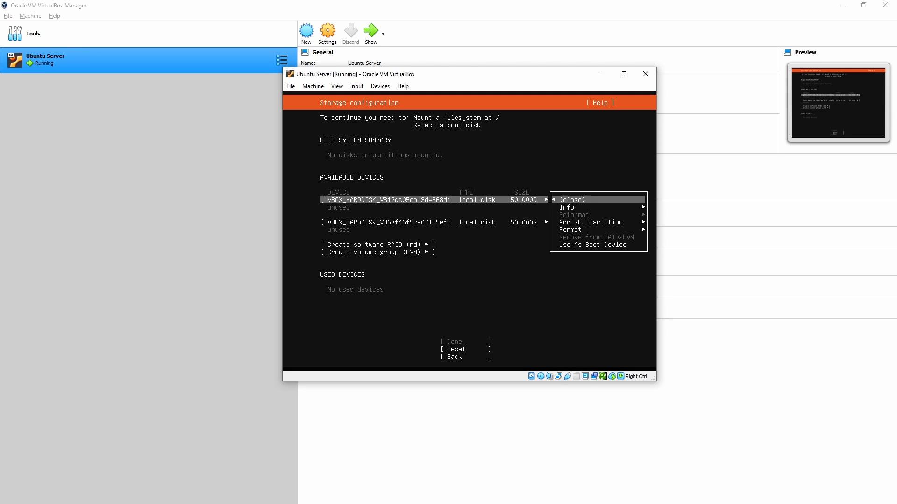
key(Down)
key(Down)
key(Down)
key(Down)
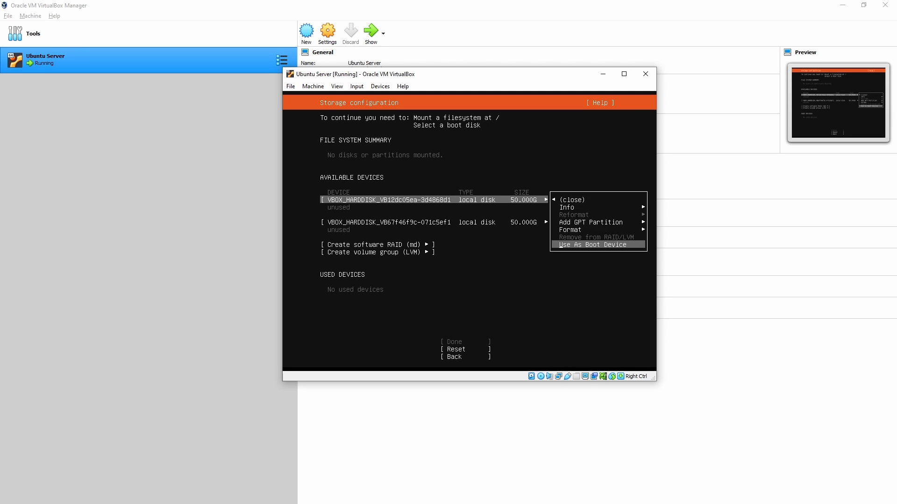
key(Return)
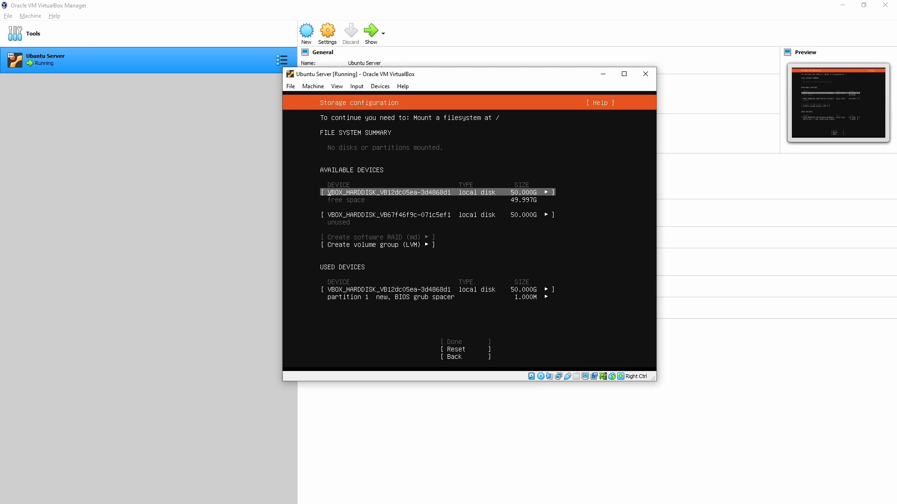
Step: Reset the storage configuration to discard the boot device assignment
key(Down)
key(Down)
key(Down)
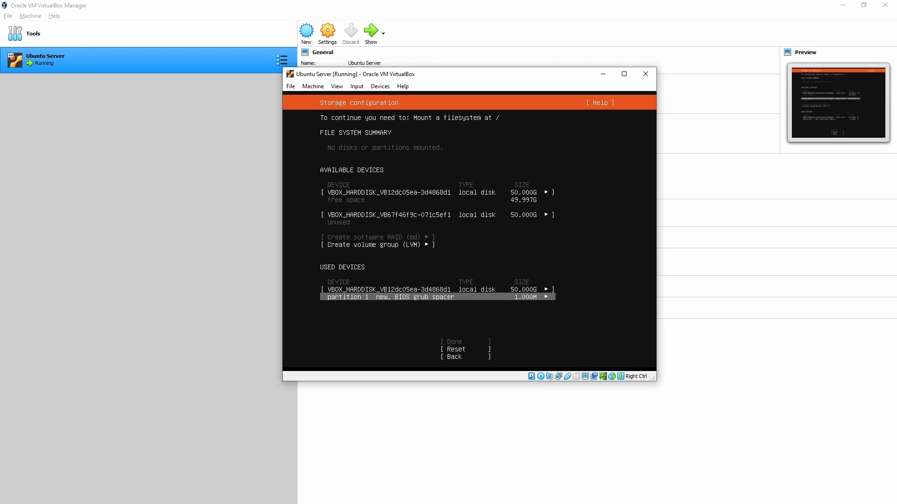
key(Down)
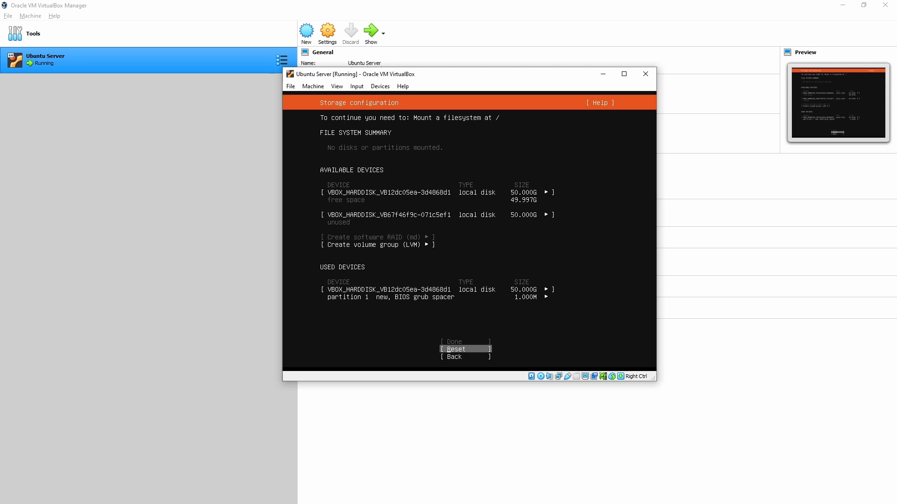
key(Return)
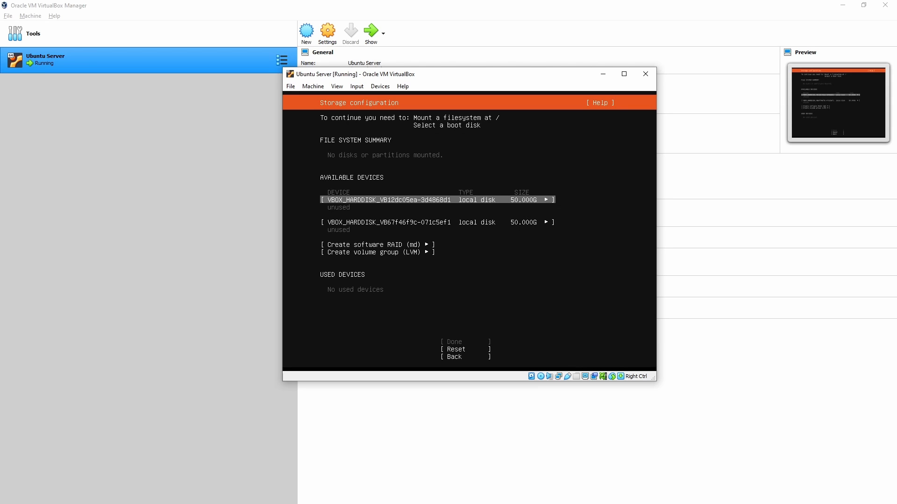
Step: Add a 1G ext4 GPT partition mounted at /boot on the first disk, VBOX_HARDDISK_VB12dc05ea-3d4868d1
key(Return)
key(Down)
key(Down)
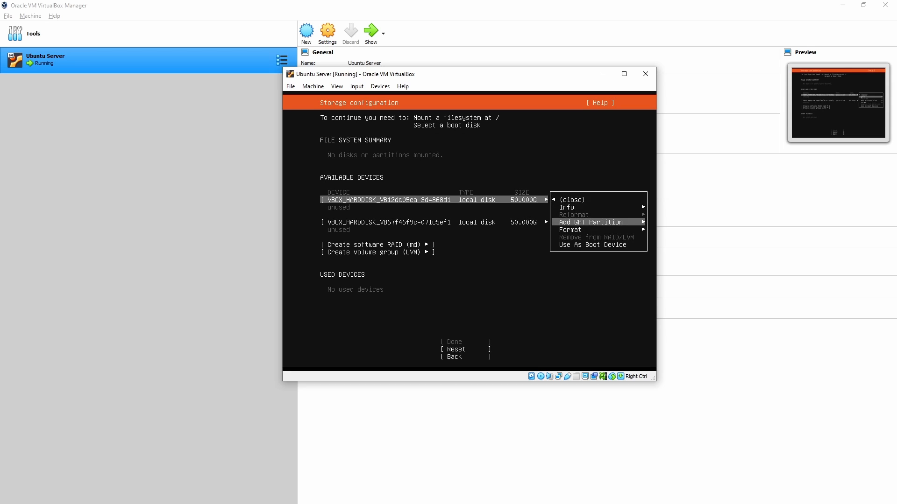
key(Down)
key(Up)
key(Return)
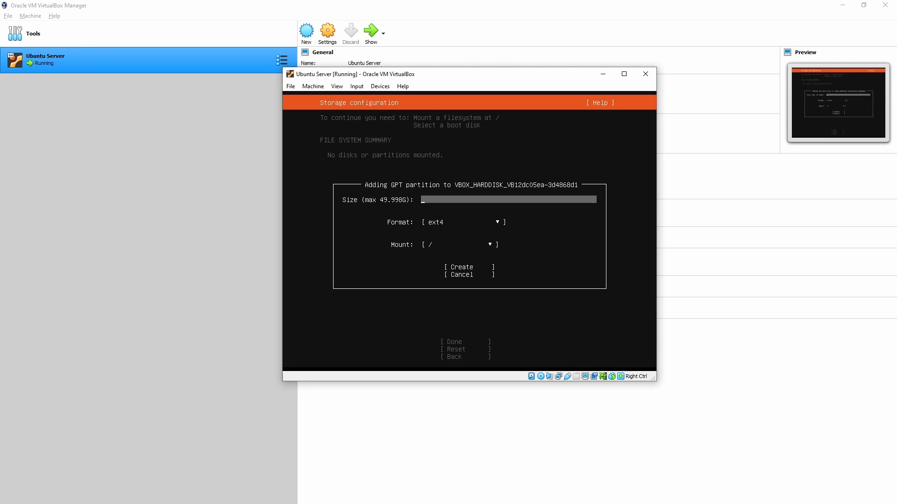
text(1G)
key(Tab)
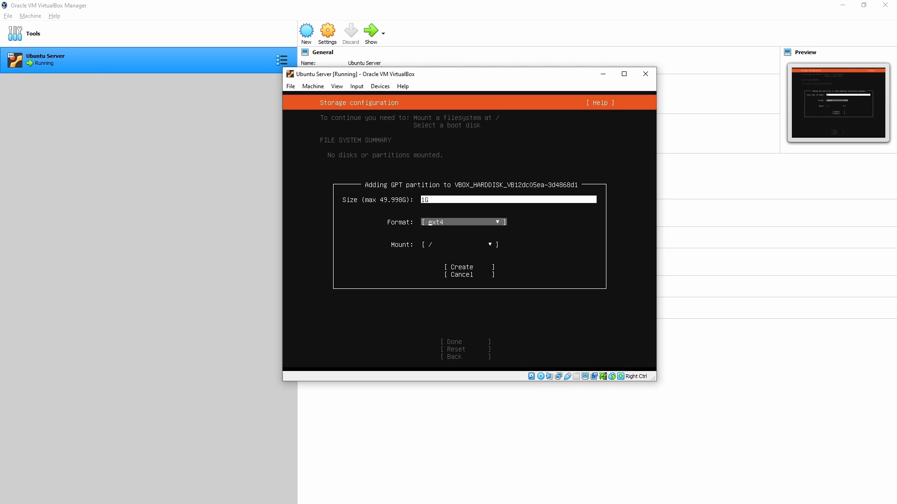
key(Tab)
key(Return)
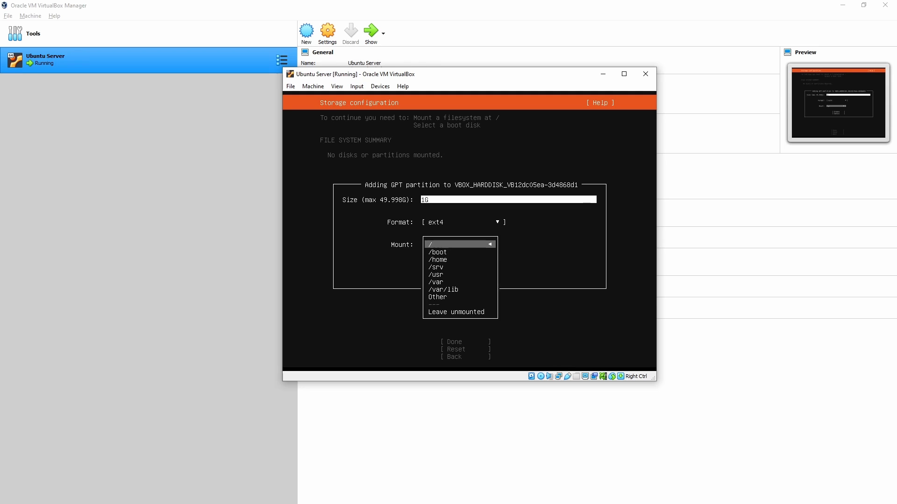
key(Down)
key(Return)
key(Tab)
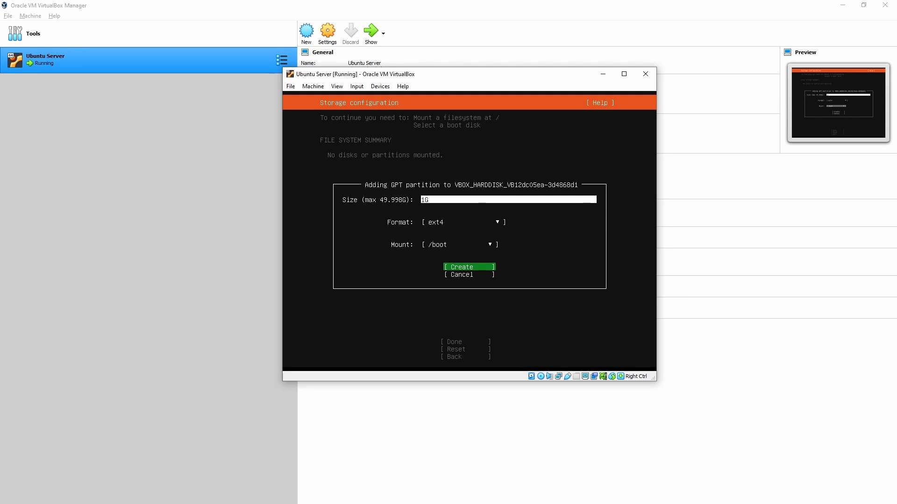
key(Return)
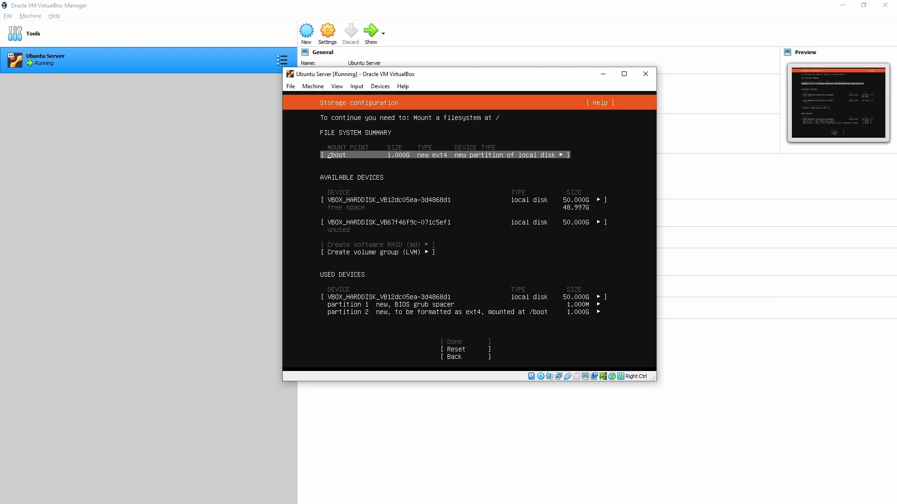
Step: Add a 4G GPT partition formatted as swap to the free space of the first disk
key(Down)
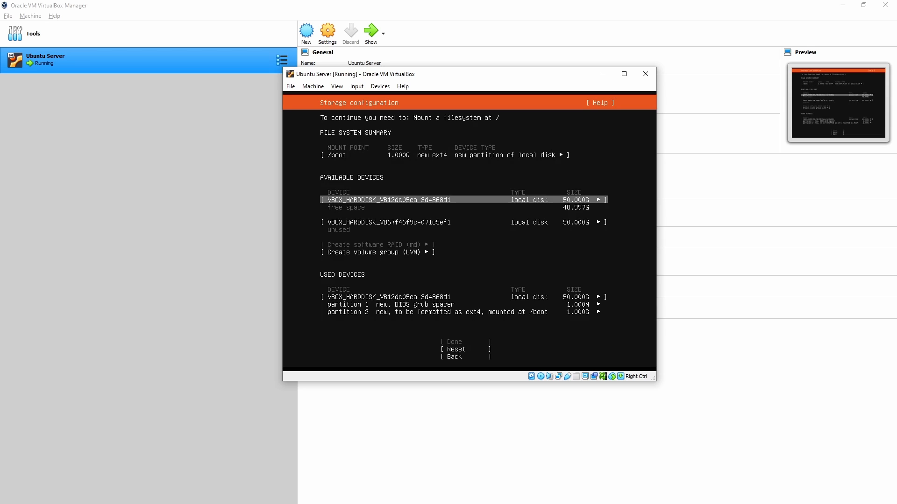
key(Return)
key(Down)
key(Down)
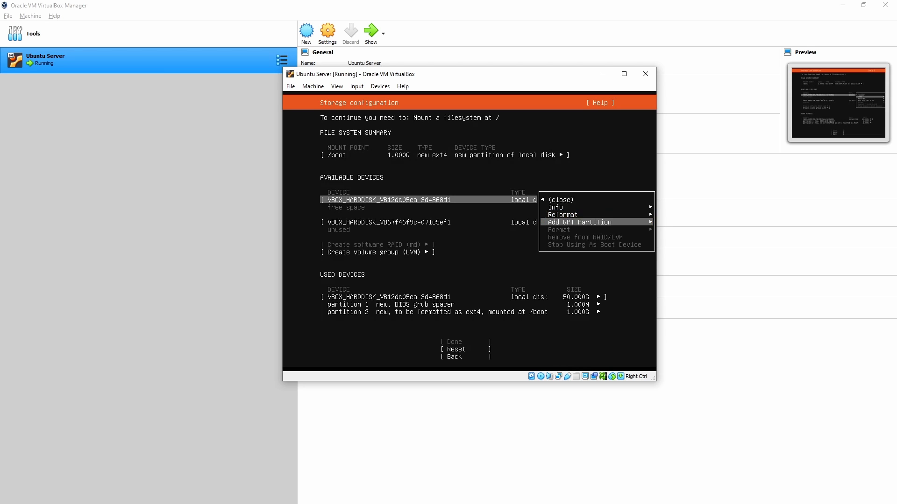
key(Return)
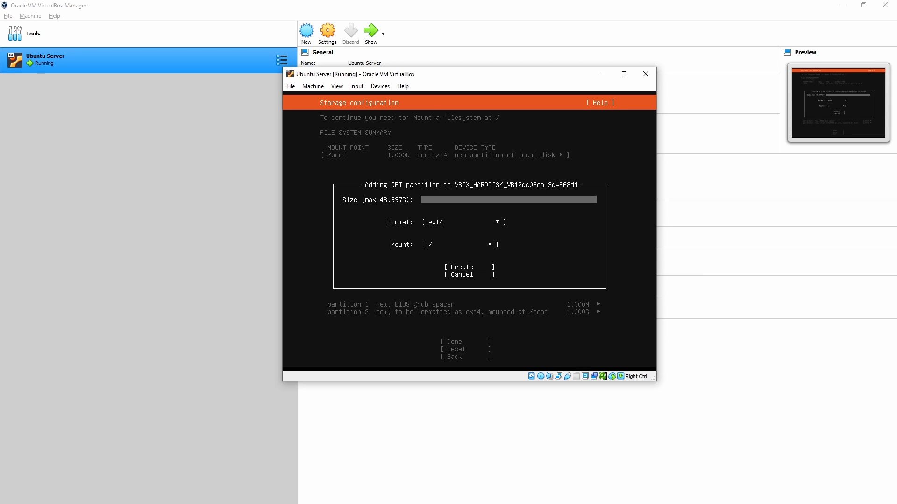
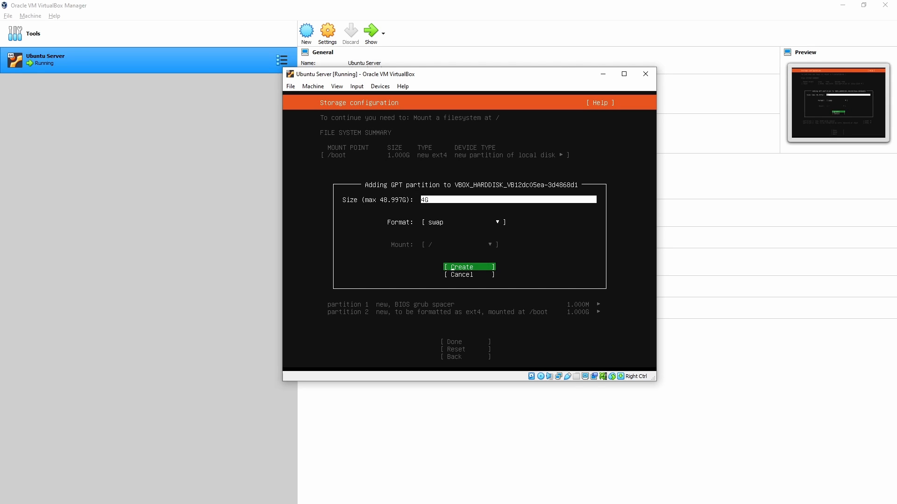
key(Return)
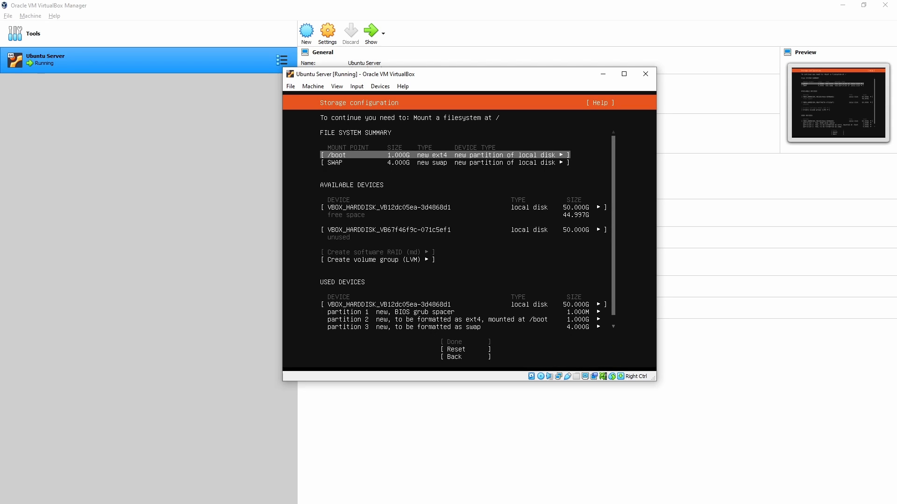
Step: Add an ext4 GPT partition mounted at / using all remaining space on the first disk, leaving the size blank
key(Down)
key(Down)
key(Down)
key(Up)
key(Return)
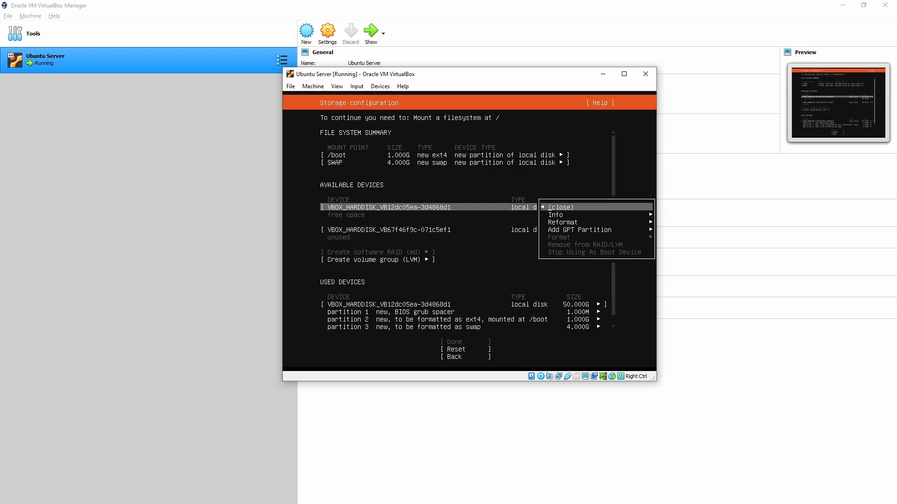
key(Down)
key(Down)
key(Down)
key(Return)
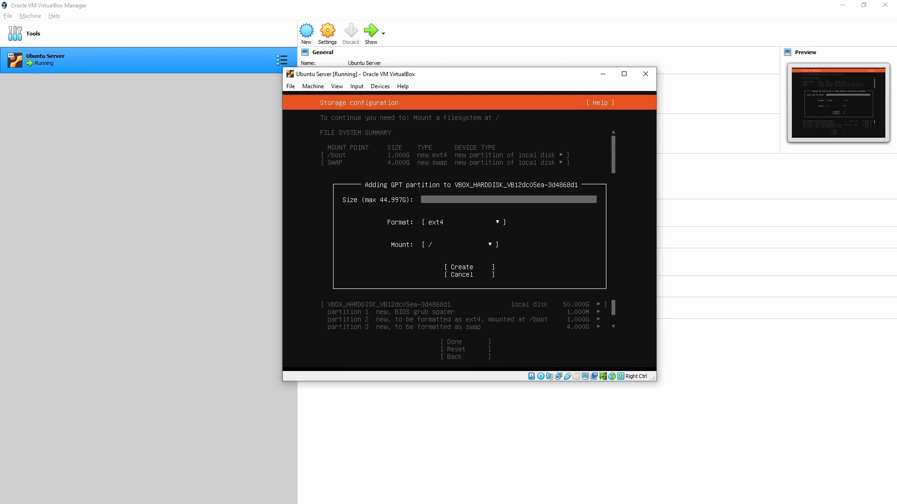
key(Tab)
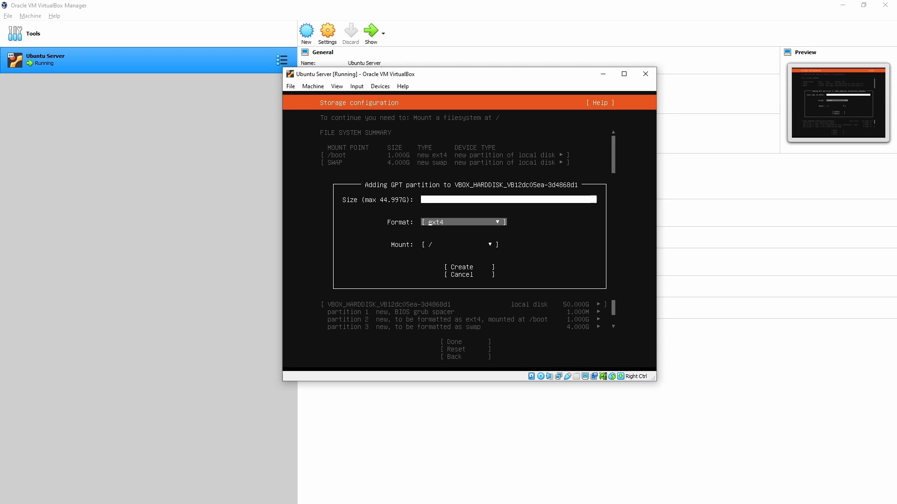
key(Tab)
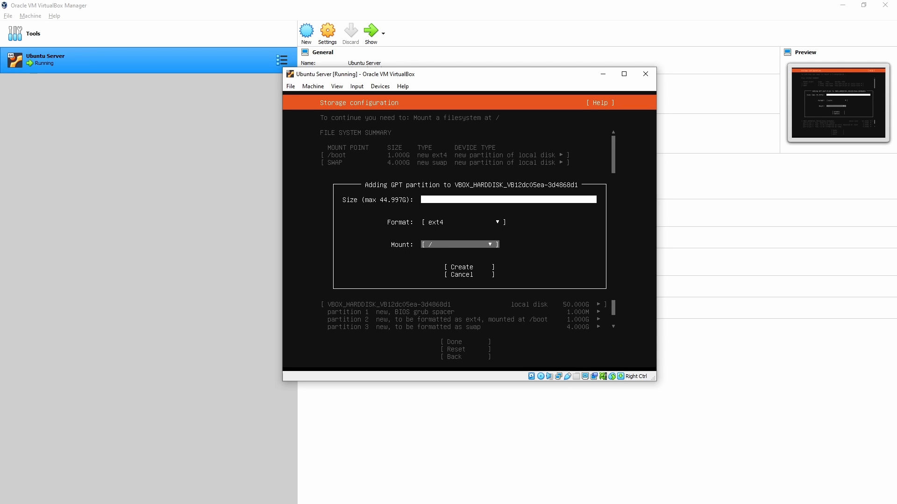
key(Tab)
key(Return)
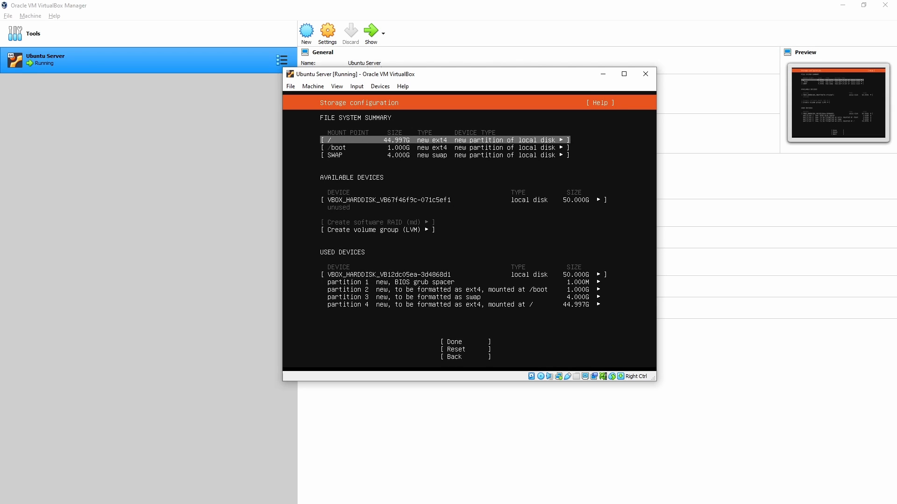
Step: Submit the single-disk layout but decline the destructive-action confirmation, and reset the storage configuration
key(Down)
key(Down)
key(Down)
key(Down)
key(Down)
key(Down)
key(Down)
key(Down)
key(Down)
key(Down)
key(Down)
key(Down)
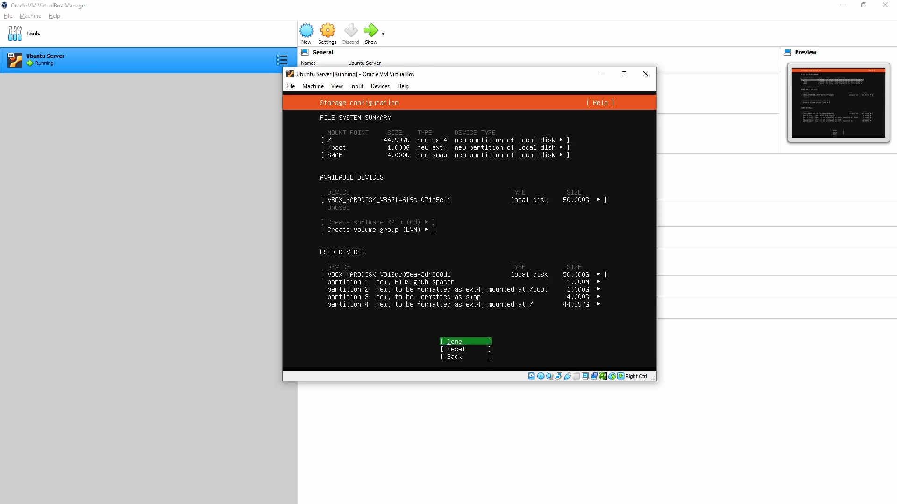
key(Up)
key(Up)
key(Return)
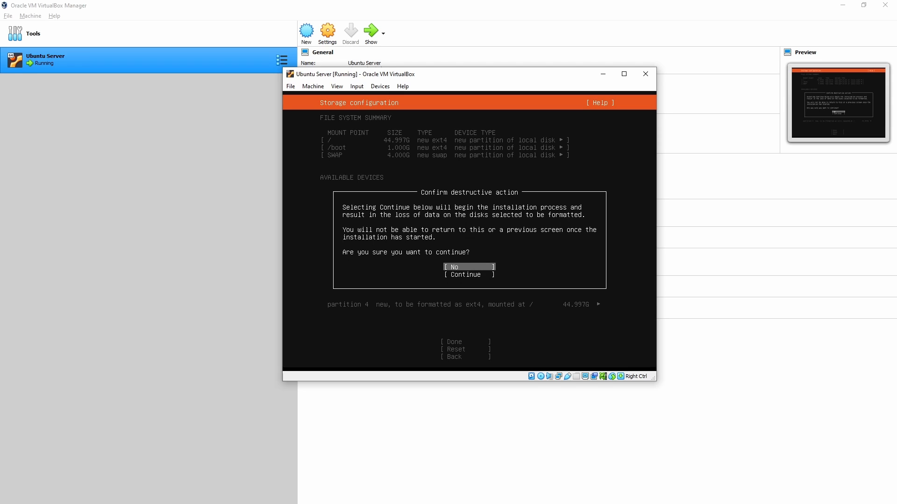
key(Return)
key(Down)
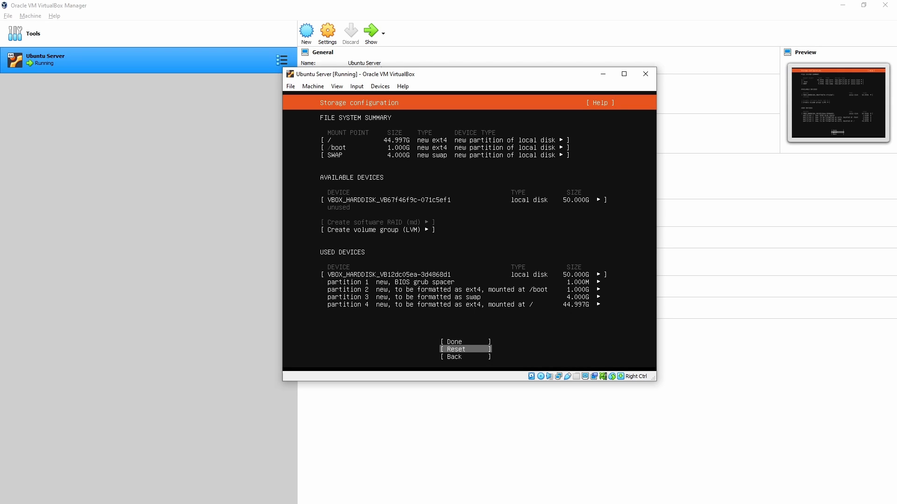
key(Return)
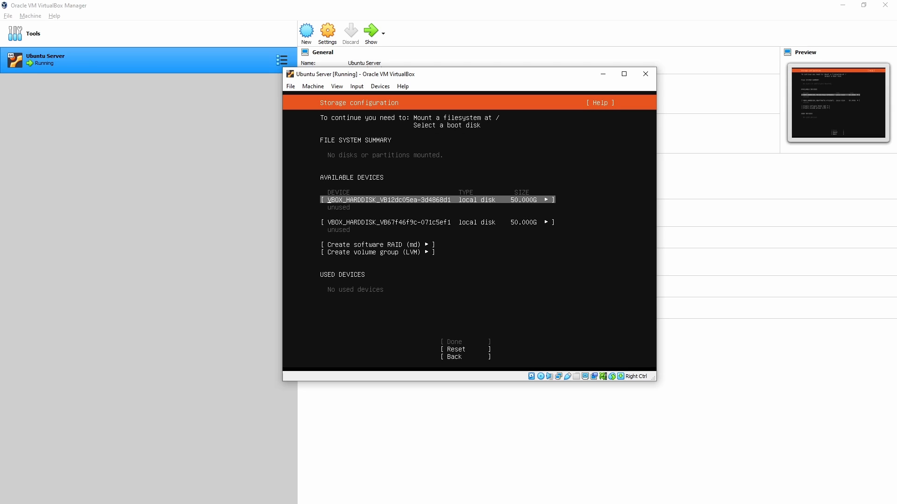
Step: Try to create a RAID 1 (mirrored) software RAID named md0 from both whole 50 GB disks
key(Down)
key(Down)
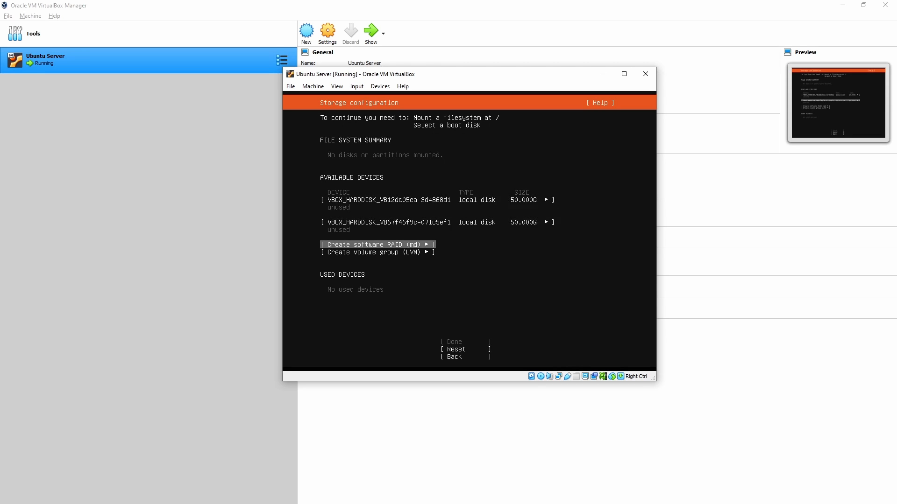
key(Return)
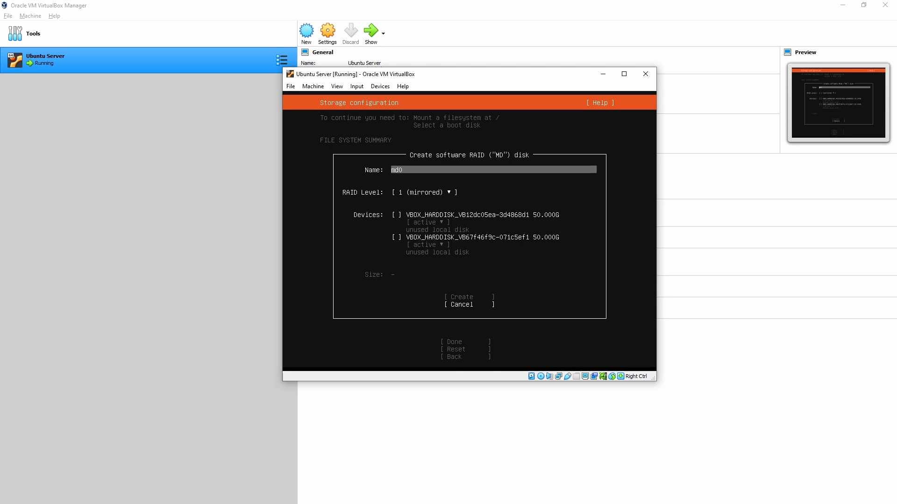
key(Down)
key(Down)
key(space)
key(Down)
key(Down)
key(space)
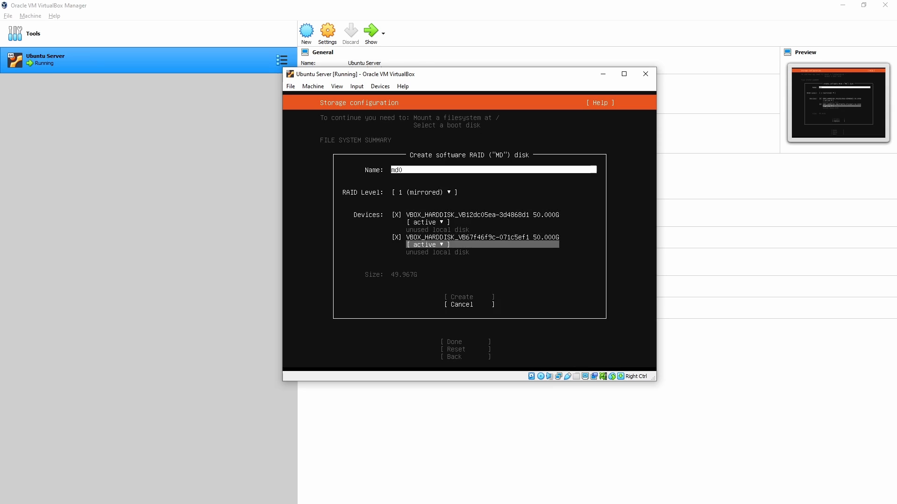
key(Down)
key(Down)
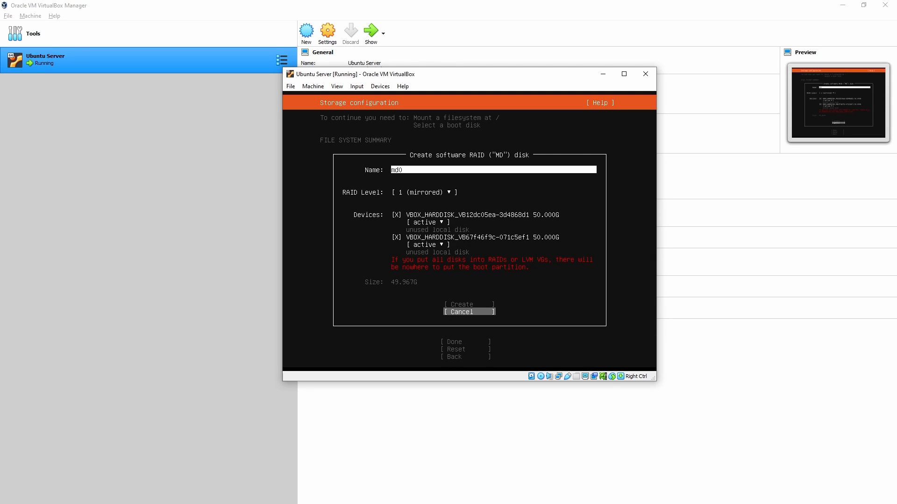
key(Return)
Step: Use the first disk, VBOX_HARDDISK_VB12dc05ea-3d4868d1, as the boot device
key(Return)
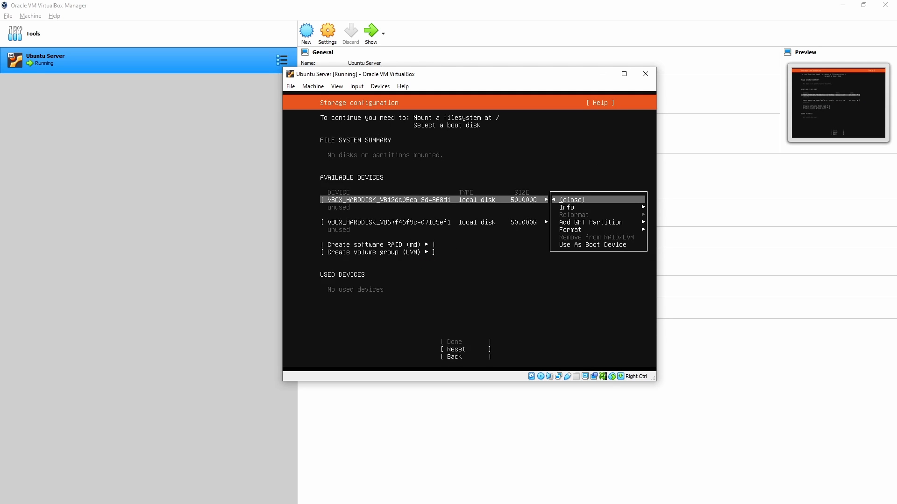
key(Down)
key(Down)
key(Down)
key(Down)
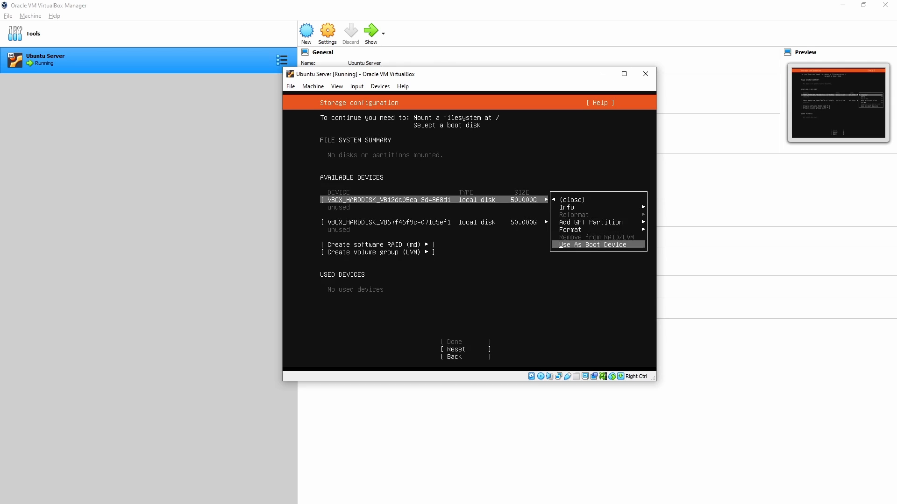
key(Return)
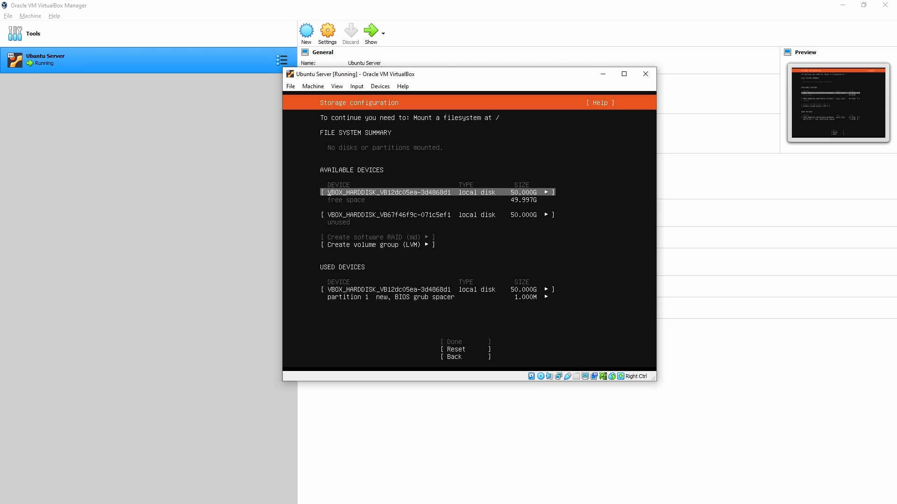
Step: Add the second disk, VBOX_HARDDISK_VB67f46f9c-071c5ef1, as another boot device
key(Down)
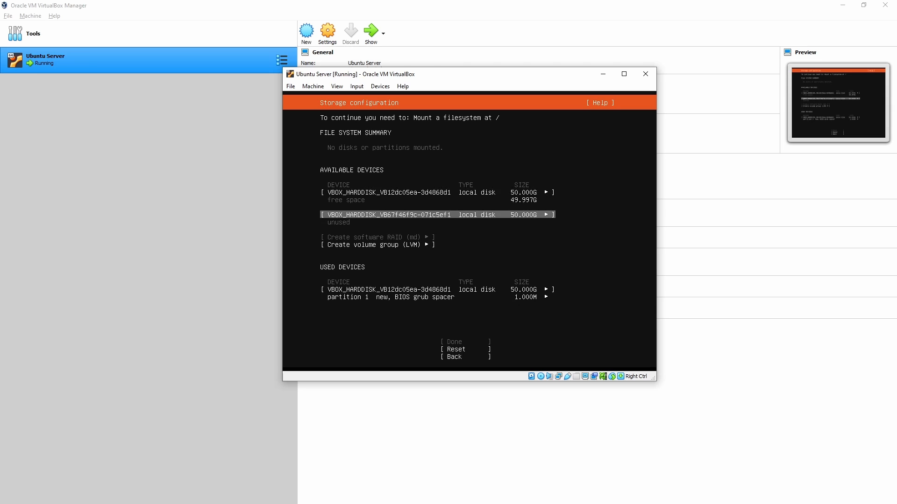
key(Return)
key(Down)
key(Down)
key(Down)
key(Down)
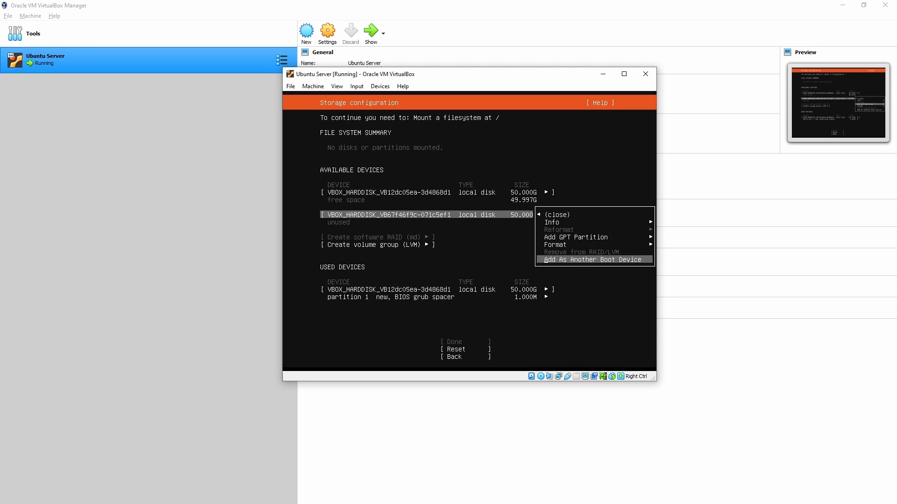
key(Return)
Step: Add a 1G GPT partition, left unformatted, to the first disk, VBOX_HARDDISK_VB12dc05ea-3d4868d1
key(Down)
key(Down)
key(Down)
key(Down)
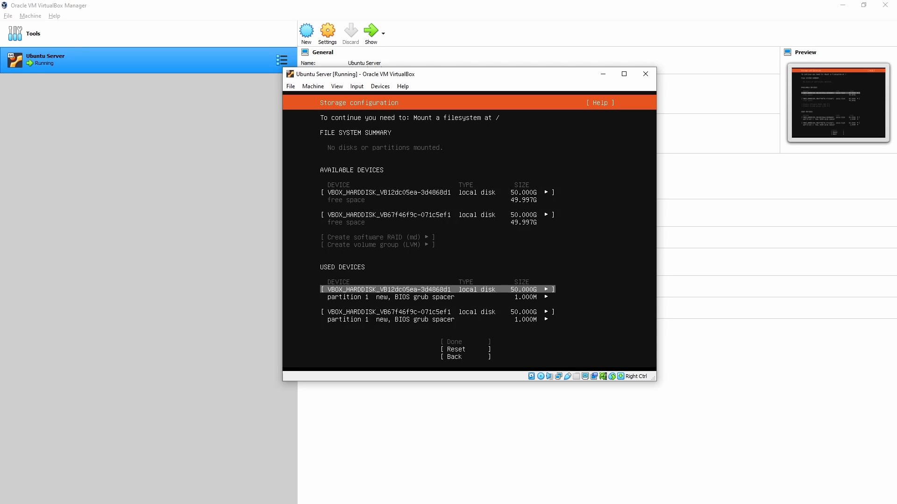
key(Down)
key(Down)
key(Down)
key(Down)
key(Down)
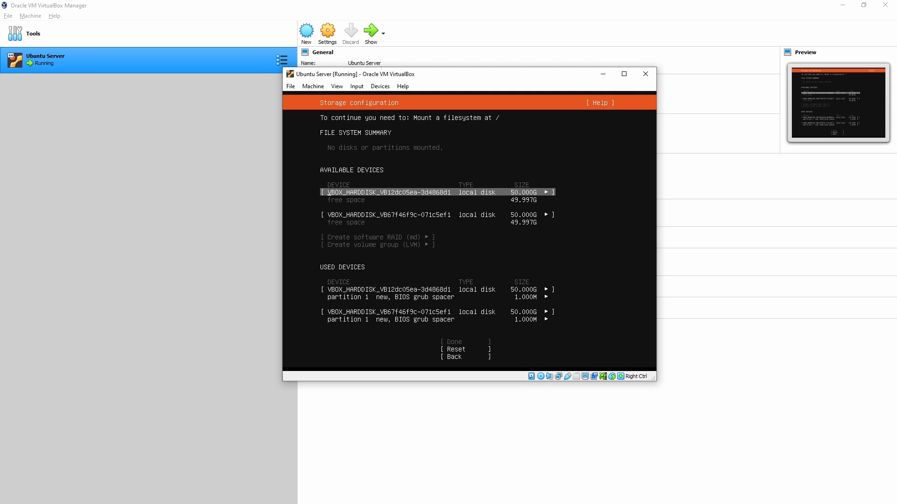
key(Return)
key(Down)
key(Down)
key(Return)
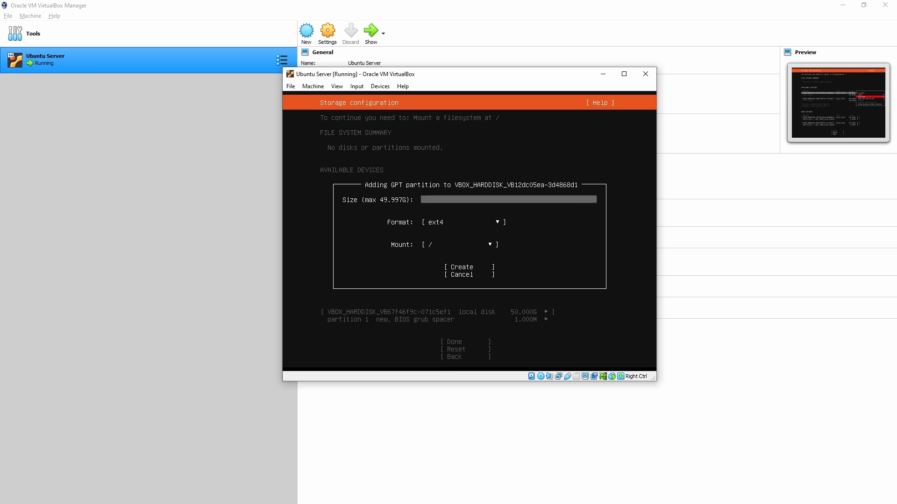
text(1G)
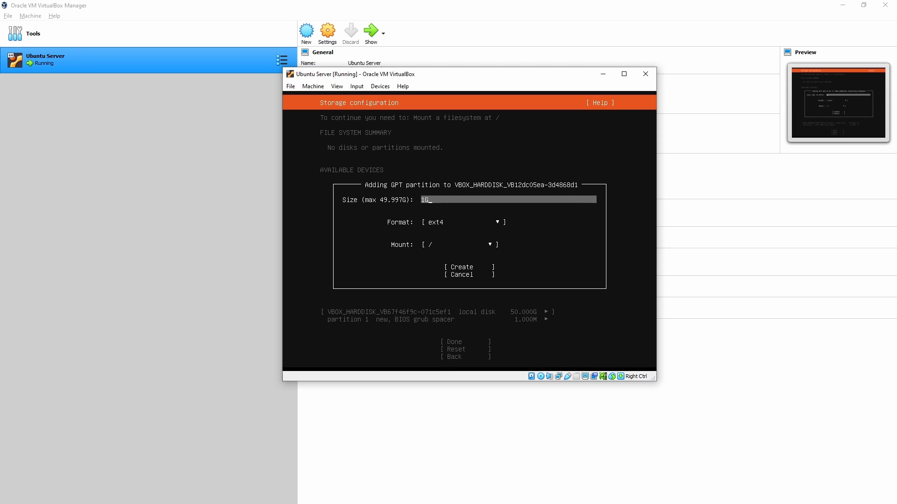
key(Tab)
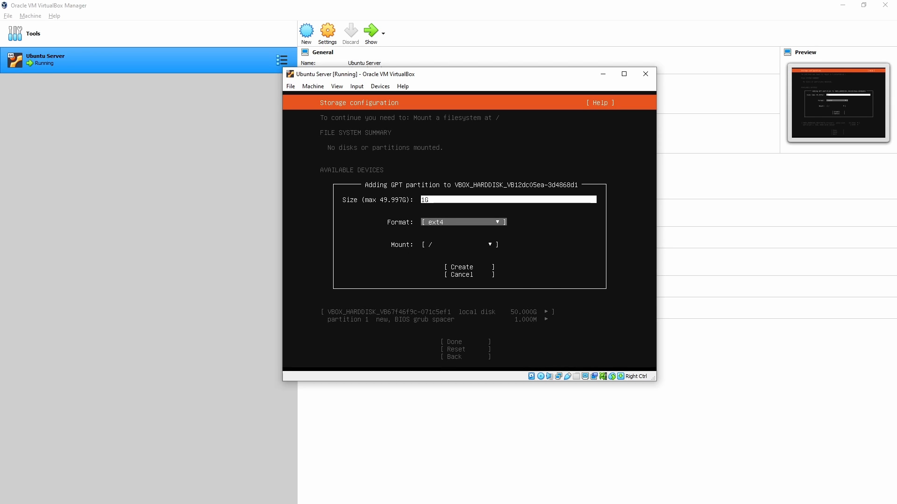
key(Return)
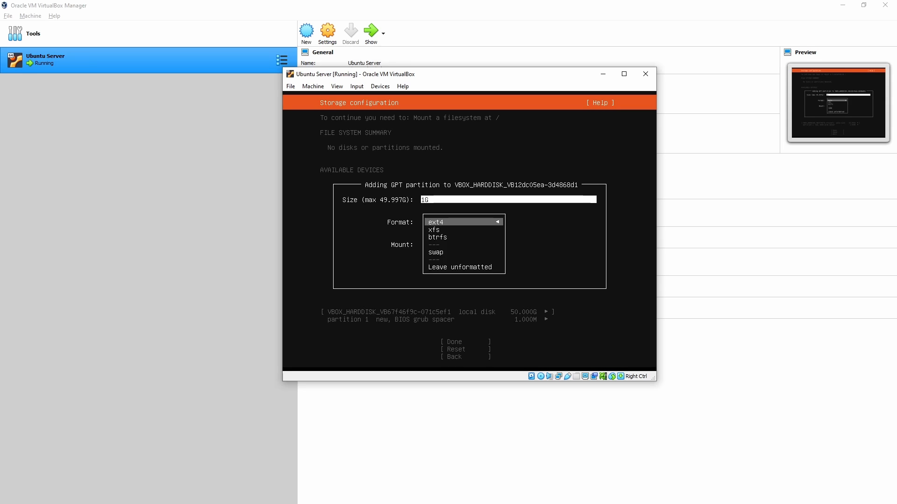
key(Down)
key(Down)
key(Down)
key(Down)
key(Return)
key(Tab)
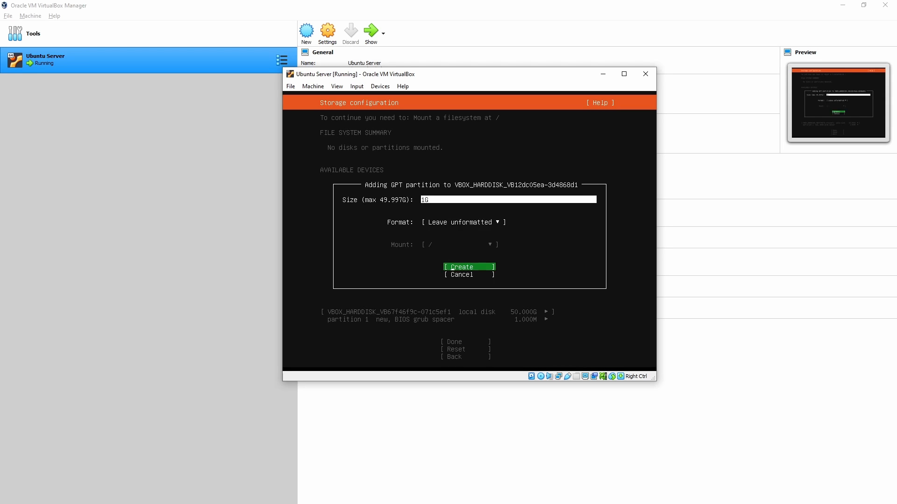
key(Return)
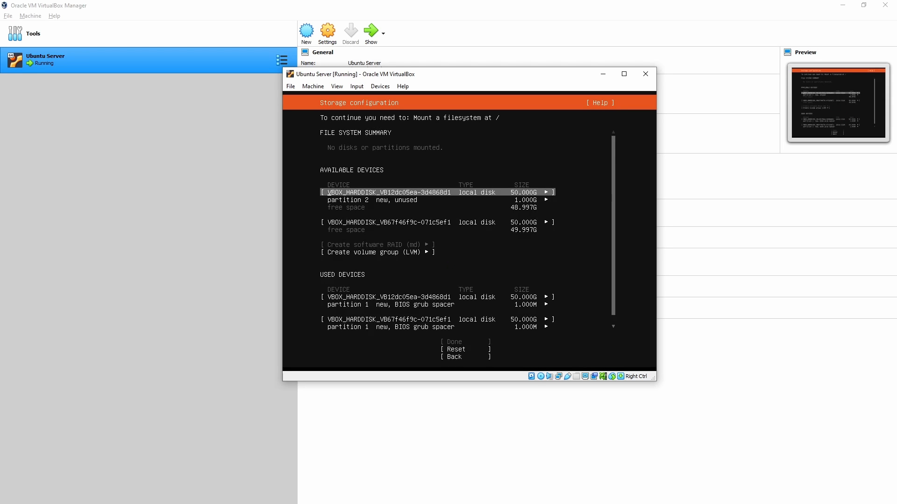
Step: Add a 4G GPT partition, left unformatted, to the first disk, VBOX_HARDDISK_VB12dc05ea-3d4868d1
key(Return)
key(Down)
key(Down)
key(Down)
key(Return)
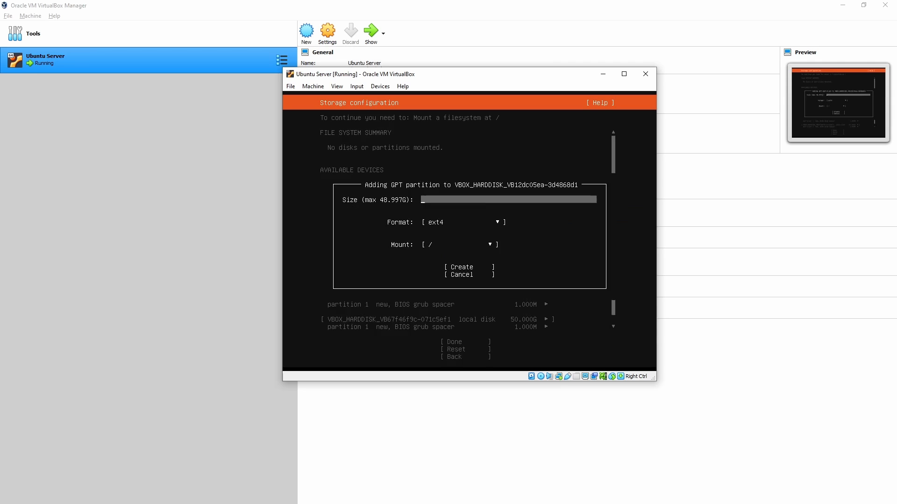
text(4G)
key(Tab)
key(Return)
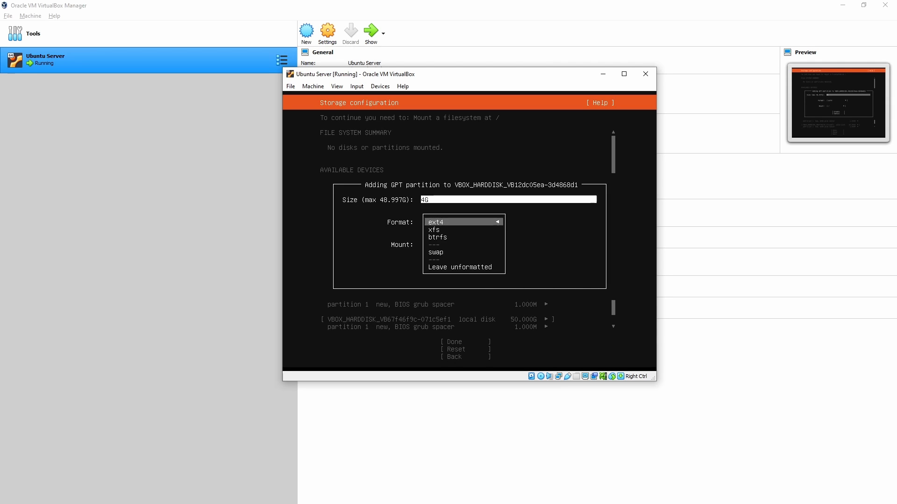
key(Down)
key(Down)
key(Down)
key(Down)
key(Return)
key(Tab)
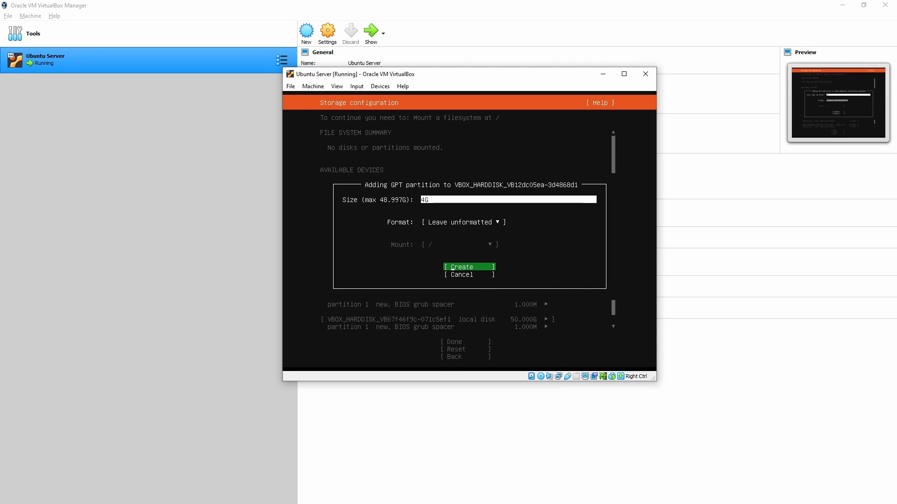
key(Return)
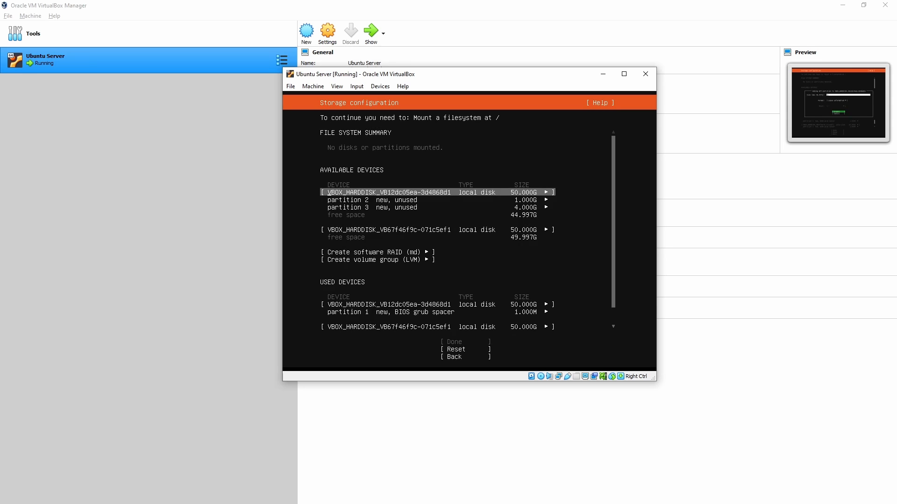
Step: Add an unformatted GPT partition using all remaining space on the first disk, VBOX_HARDDISK_VB12dc05ea-3d4868d1
key(Return)
key(Down)
key(Down)
key(Down)
key(Return)
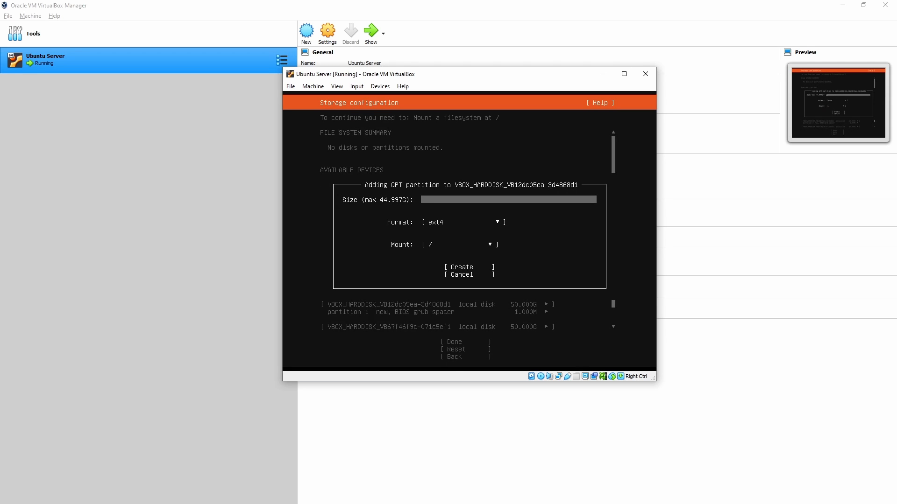
key(Tab)
key(Return)
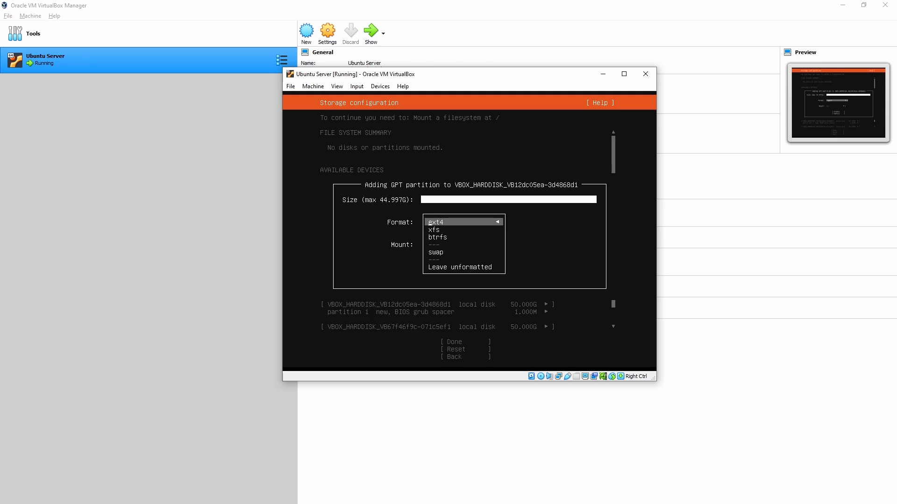
key(Down)
key(Down)
key(Down)
key(Down)
key(Return)
key(Tab)
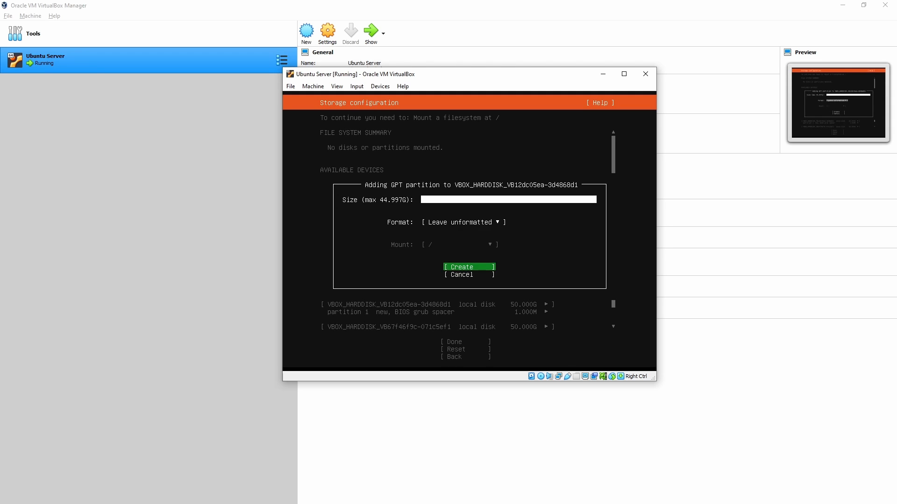
key(Return)
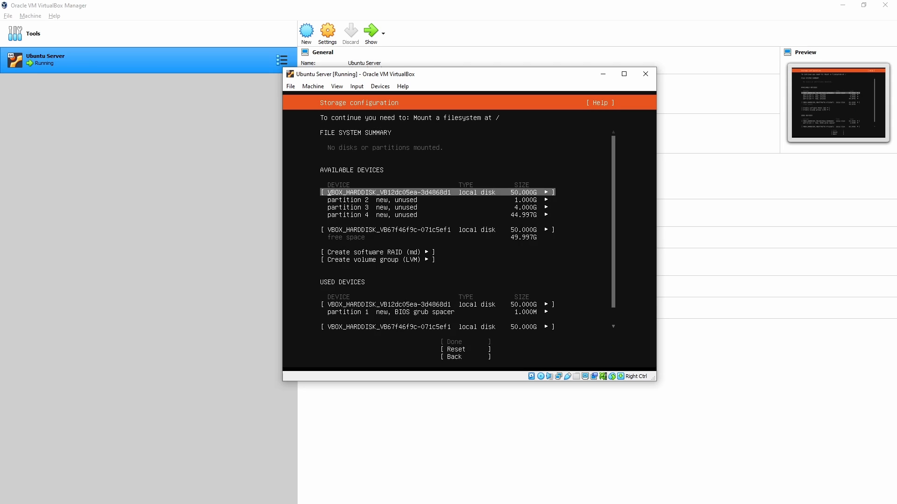
Step: Add a 1G GPT partition, left unformatted, to the second disk, VBOX_HARDDISK_VB67f46f9c-071c5ef1
key(Down)
key(Down)
key(Down)
key(Down)
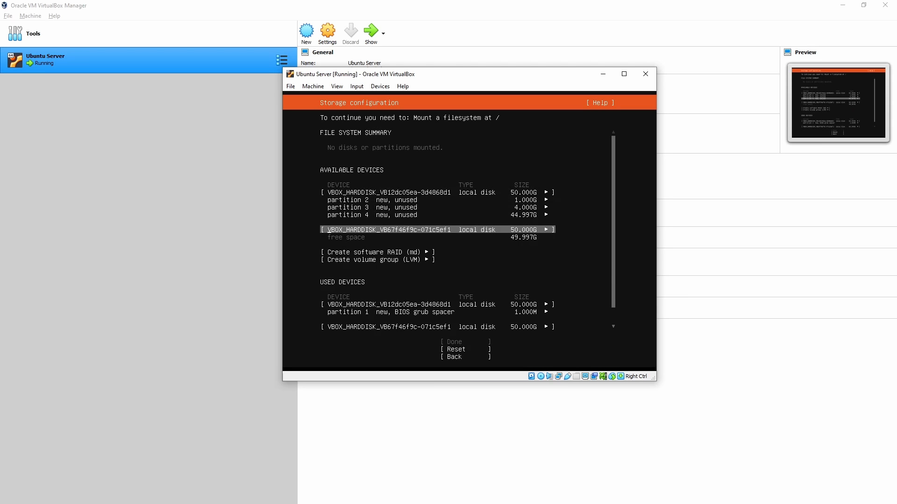
key(Return)
key(Down)
key(Down)
key(Return)
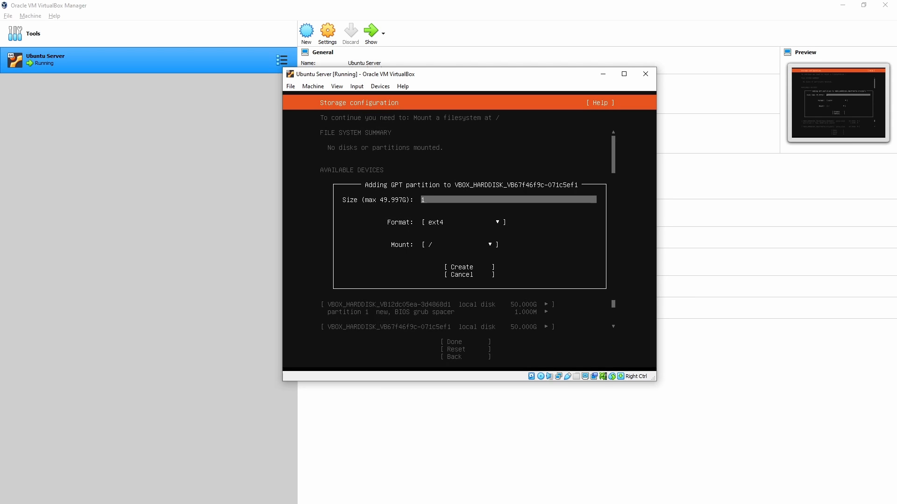
text(1G)
key(Tab)
key(Return)
key(Down)
key(Down)
key(Down)
key(Return)
key(Tab)
key(Return)
Step: Add a 4G GPT partition, left unformatted, to the second disk, VBOX_HARDDISK_VB67f46f9c-071c5ef1
key(Down)
key(Down)
key(Down)
key(Down)
key(Return)
key(Down)
key(Down)
key(Down)
key(Return)
text(4G)
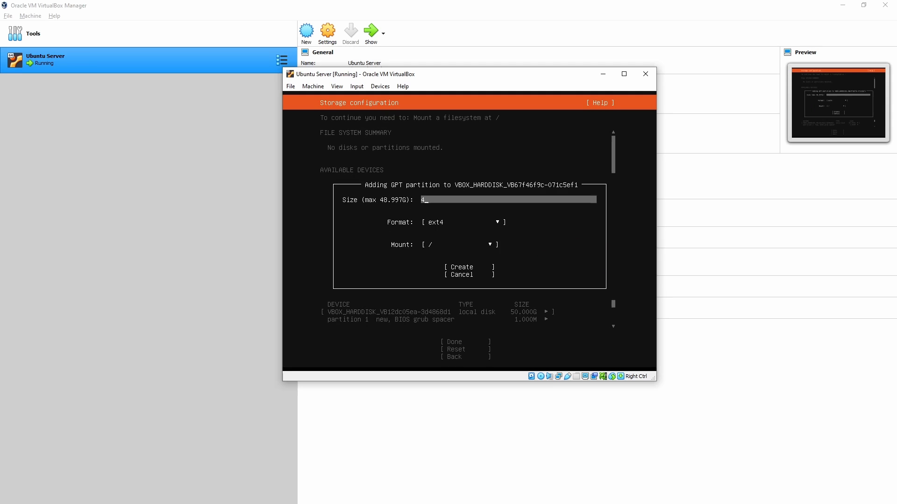
key(Tab)
key(Return)
key(Down)
key(Down)
key(Down)
key(Down)
key(Return)
key(Down)
key(Return)
Step: Add an unformatted GPT partition using all remaining space on the second disk, VBOX_HARDDISK_VB67f46f9c-071c5ef1
key(Down)
key(Down)
key(Down)
key(Down)
key(Return)
key(Down)
key(Down)
key(Down)
key(Return)
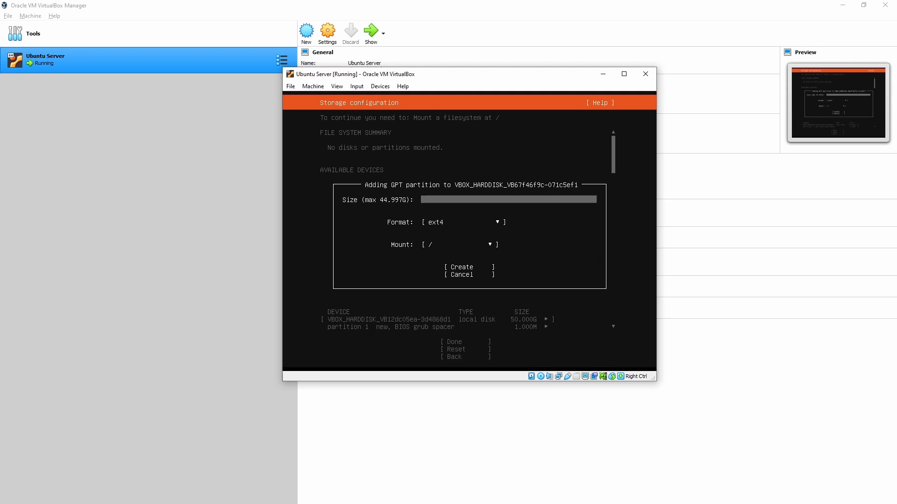
key(Down)
key(Return)
key(Down)
key(Down)
key(Down)
key(Down)
key(Return)
key(Down)
key(Return)
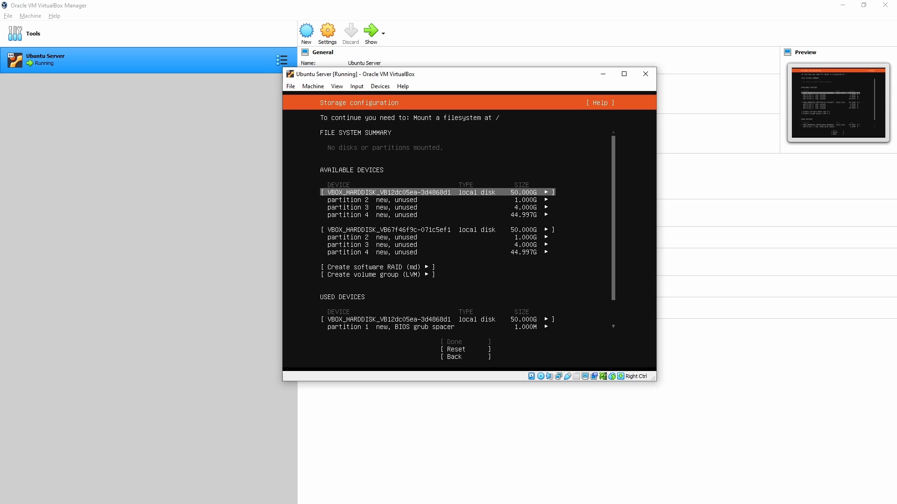
Step: Review the available and used devices, comparing partitions 2, 3 and 4 across both disks
key(Down)
key(Down)
key(Down)
key(Down)
key(Down)
key(Down)
key(Down)
key(Down)
key(Down)
key(Down)
key(Down)
key(Down)
key(Down)
key(Down)
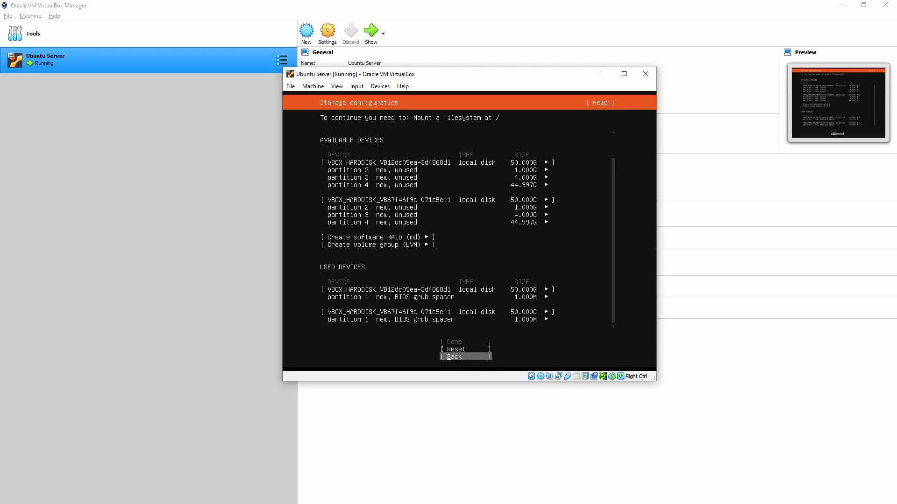
key(Up)
key(Up)
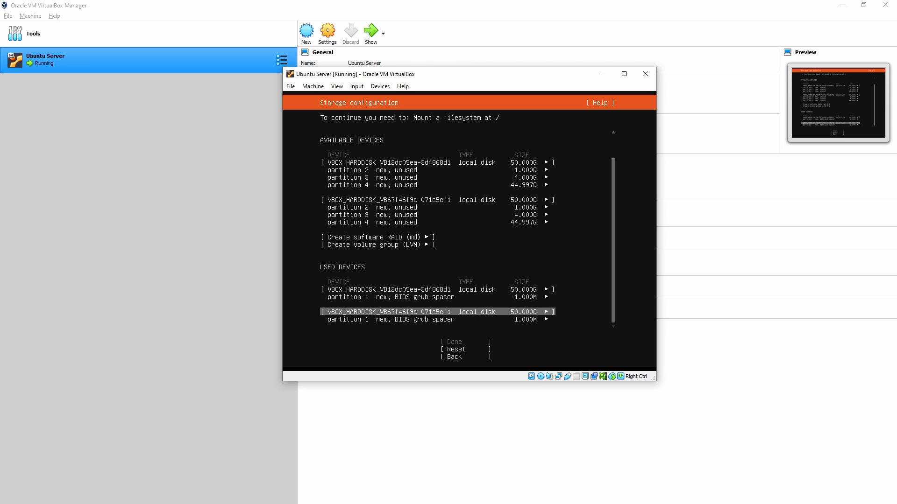
key(Up)
key(Up)
key(Up)
key(Up)
key(Up)
key(Up)
key(Up)
key(Up)
key(Up)
key(Up)
key(Up)
key(Up)
key(Up)
key(Down)
key(Down)
key(Down)
key(Down)
key(Down)
key(Down)
key(Down)
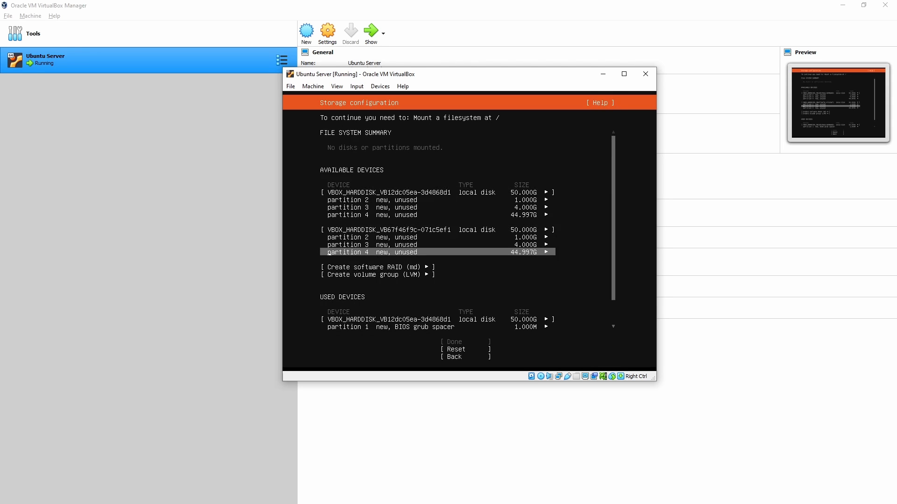
key(Up)
key(Up)
key(Up)
key(Up)
key(Up)
key(Up)
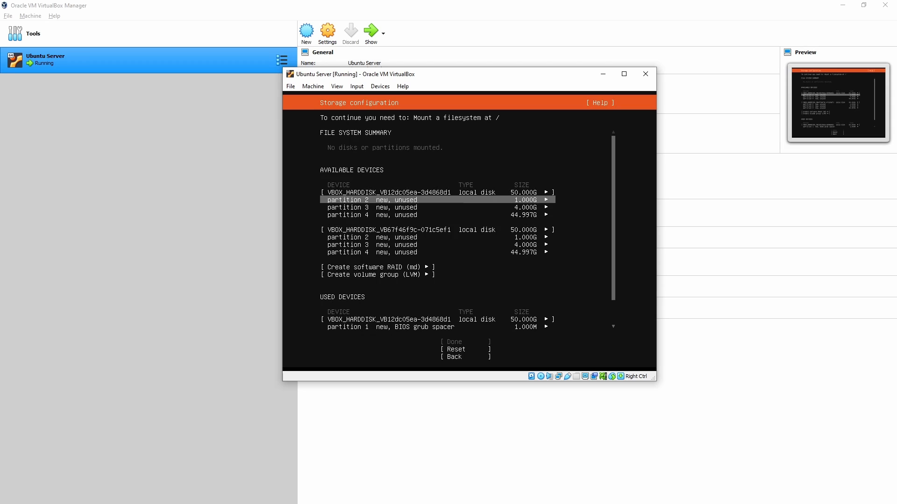
key(Down)
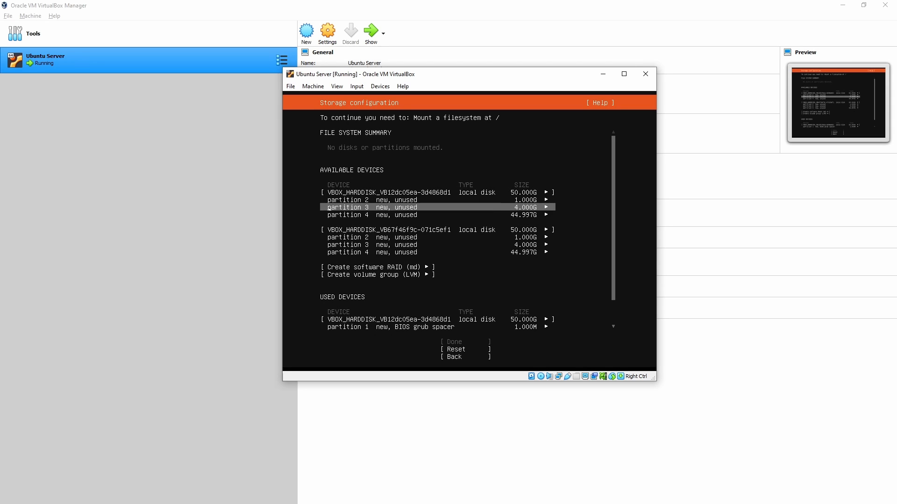
key(Down)
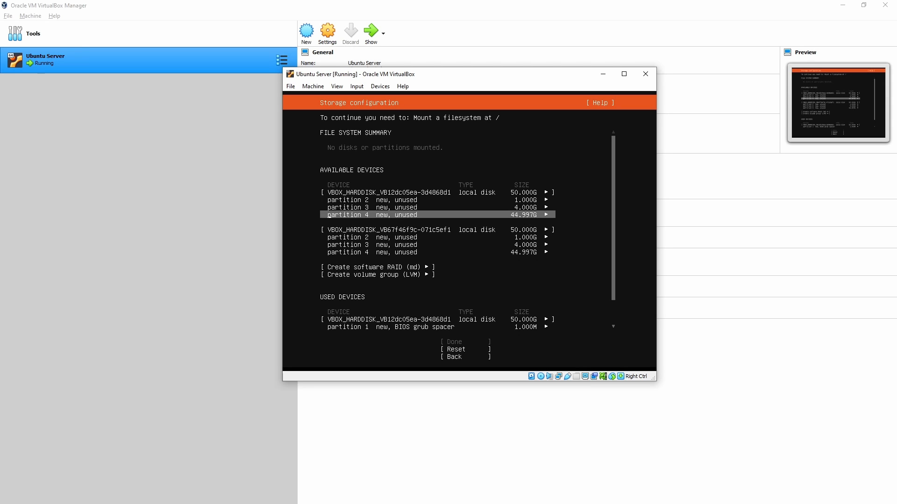
Step: Start creating a software RAID (md) device, keeping the name md0
key(Down)
key(Down)
key(Down)
key(Down)
key(Down)
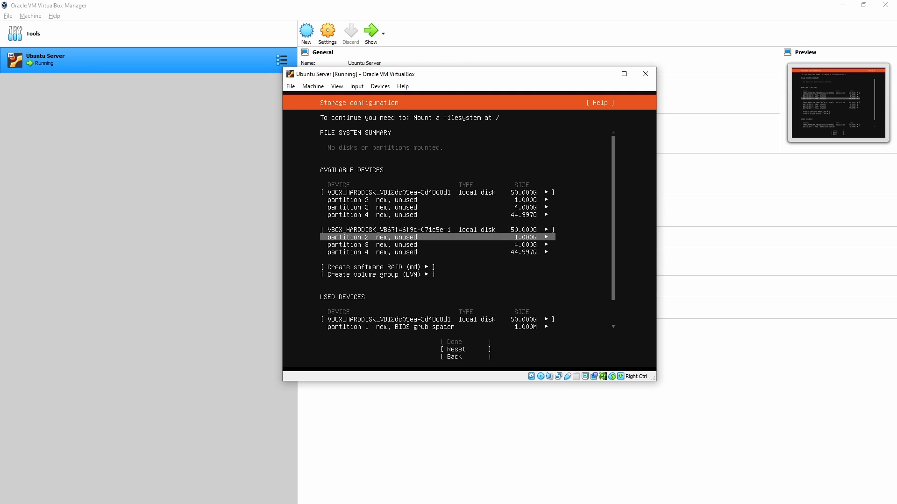
key(Return)
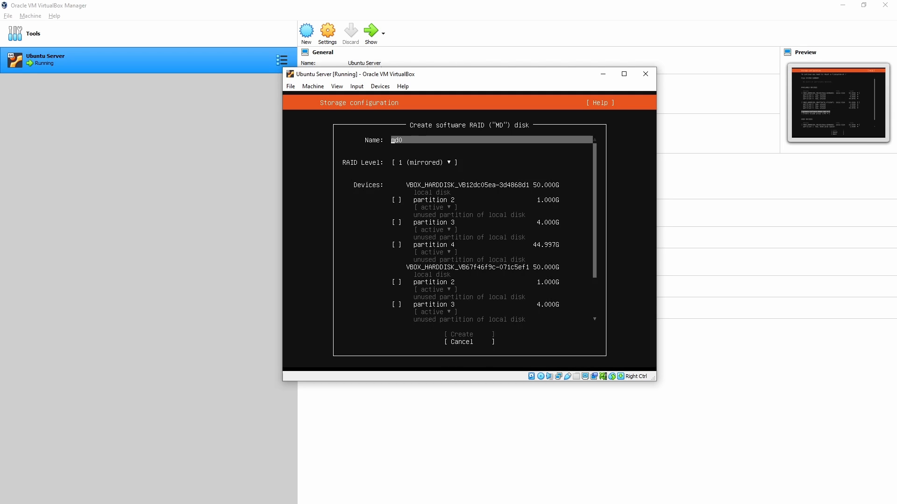
key(Down)
key(Down)
key(Up)
key(Up)
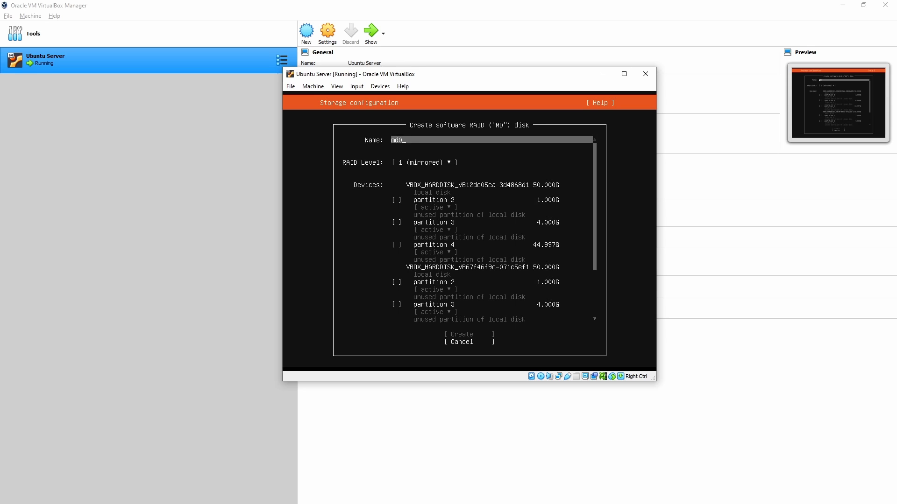
key(Down)
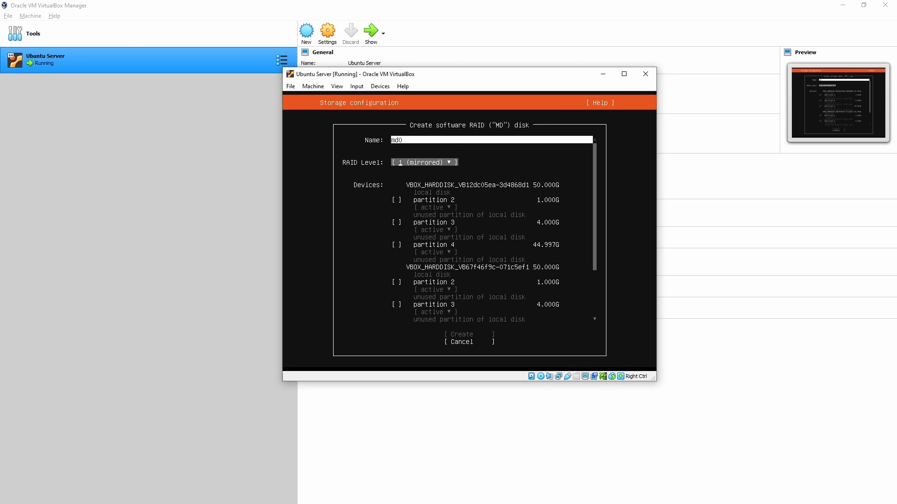
Step: Review the available RAID levels for md0 and choose 1 (mirrored)
key(Return)
key(Up)
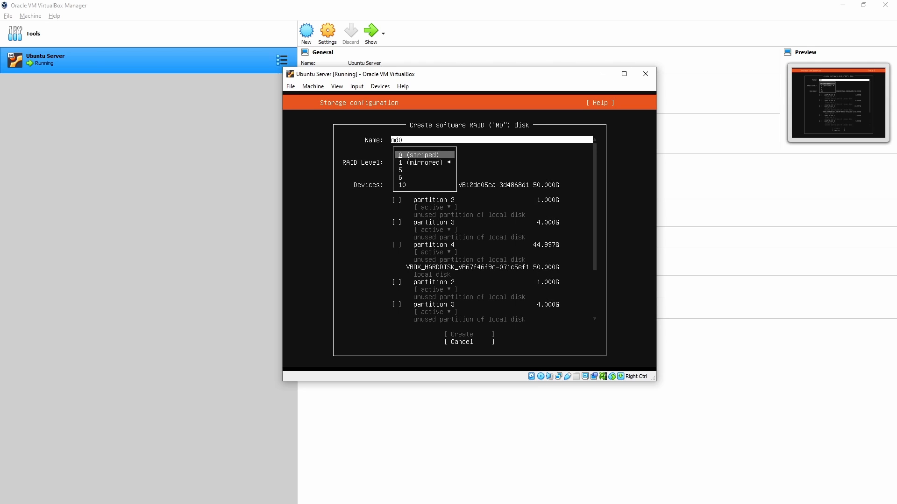
key(Down)
key(Down)
key(Down)
key(Down)
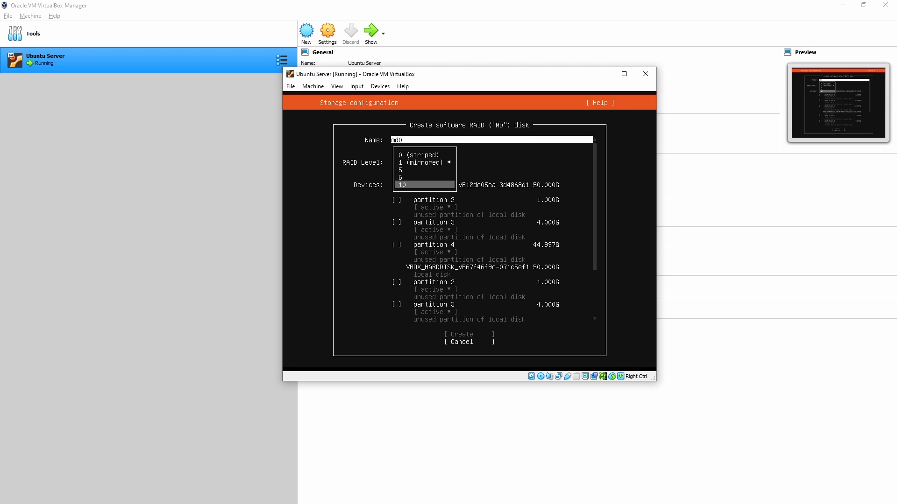
key(Up)
key(Up)
key(Up)
key(Up)
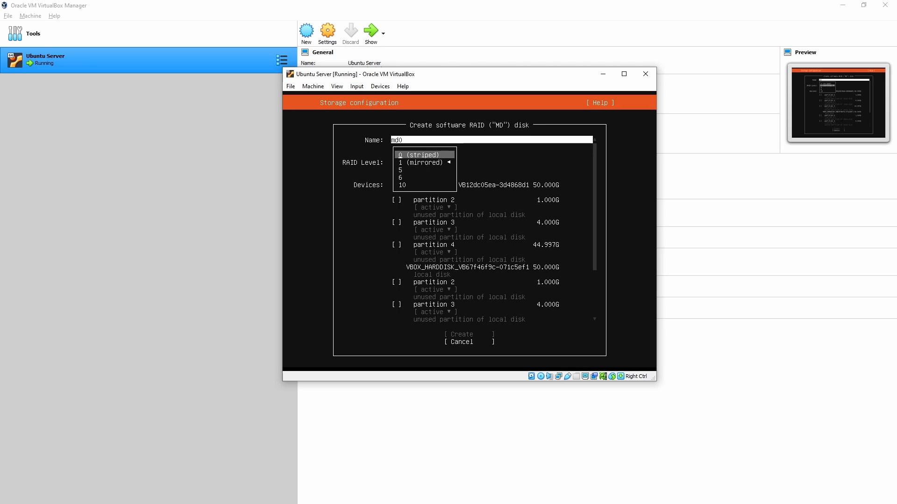
key(Down)
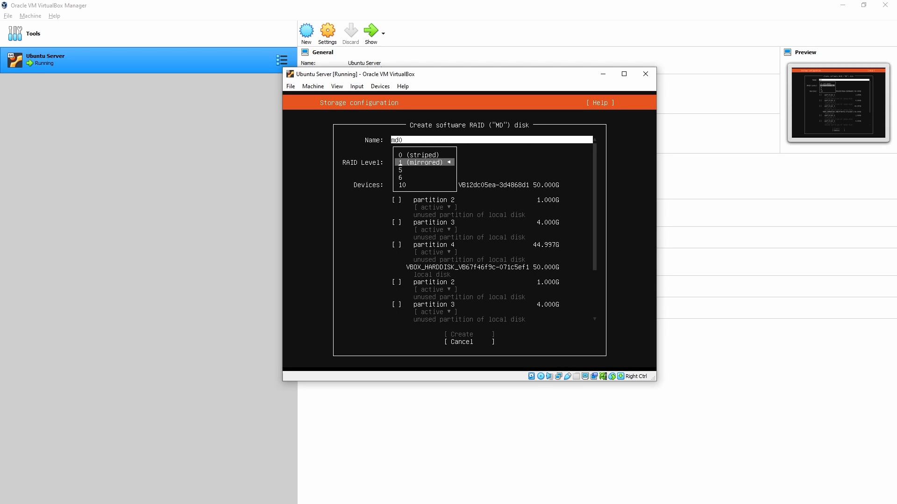
key(Down)
key(Down)
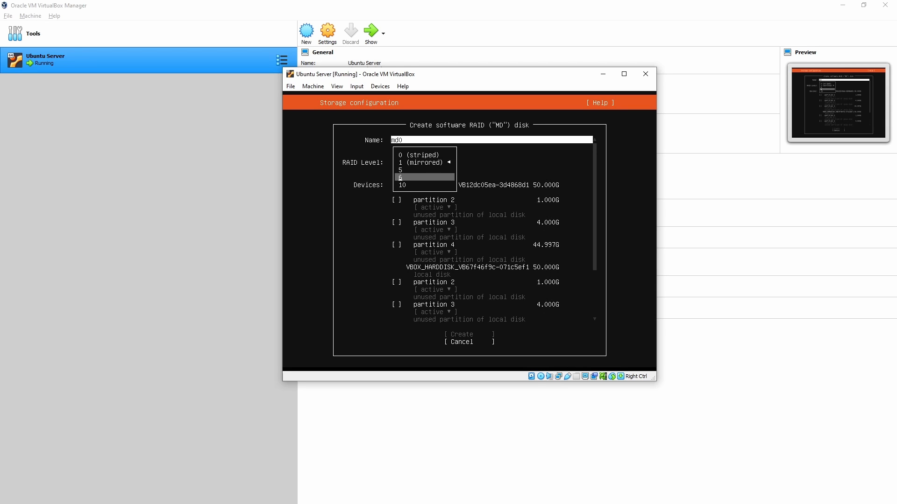
key(Up)
key(Up)
key(Return)
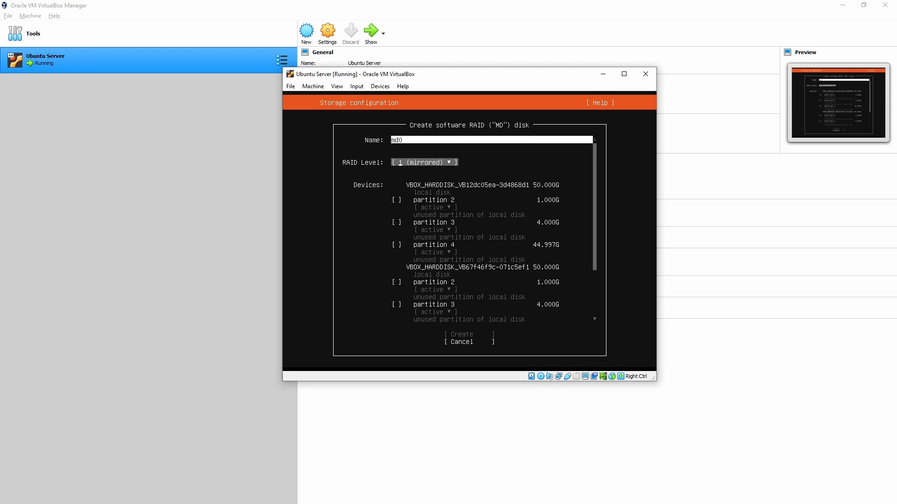
Step: Include the 1G partition 2 from both disks in md0 and create the array
key(Tab)
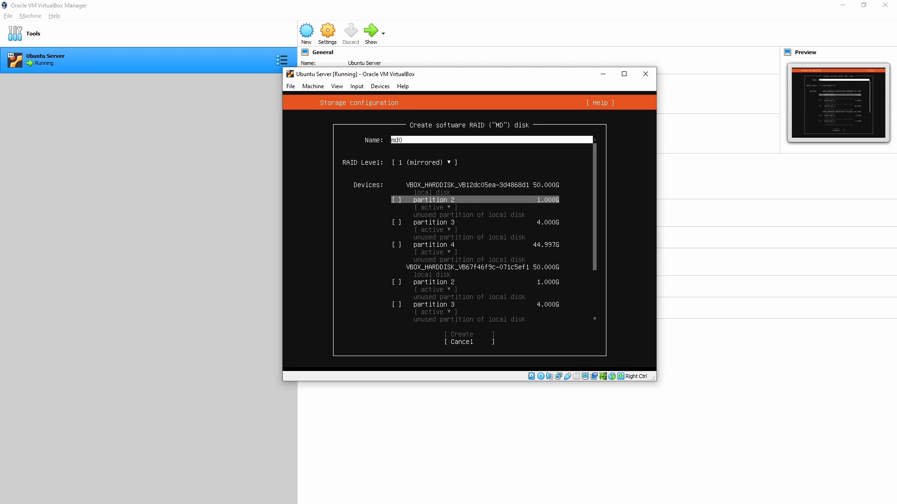
key(space)
key(Down)
key(Down)
key(Down)
key(Down)
key(Down)
key(Up)
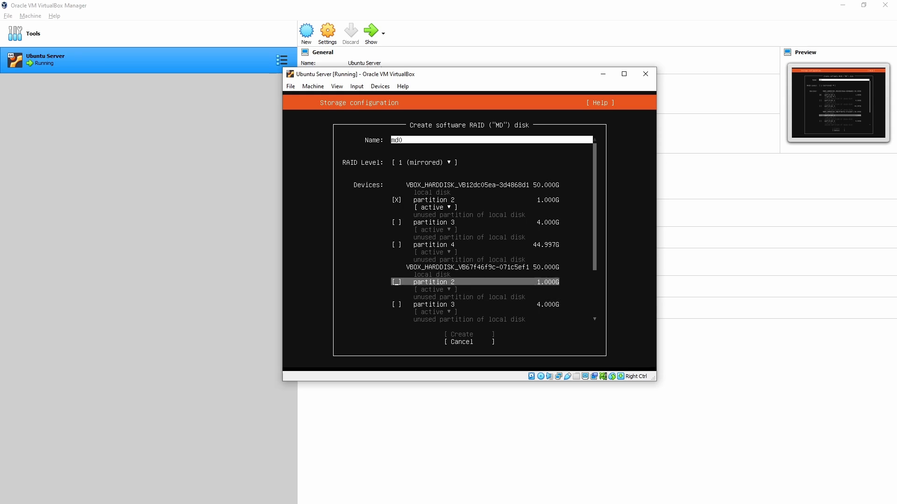
key(space)
key(Down)
key(Down)
key(Down)
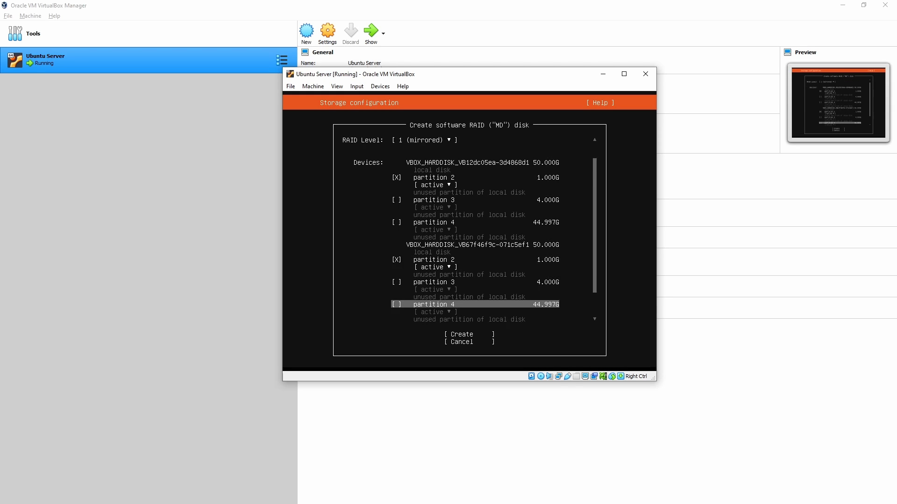
key(Down)
key(Return)
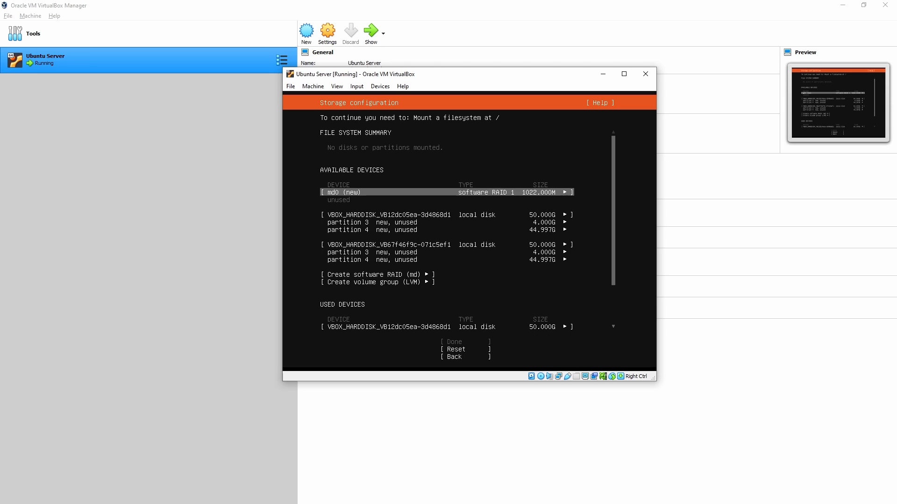
Step: Create a second software RAID, md1, at level 1 (mirrored) from the 4G partition 3 on both disks
key(Down)
key(Down)
key(Down)
key(Down)
key(Down)
key(Down)
key(Down)
key(Down)
key(Down)
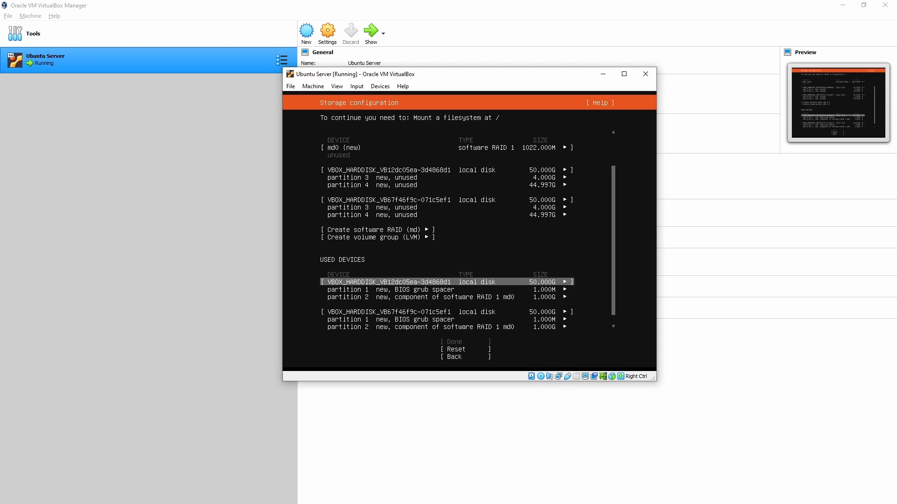
key(Up)
key(Up)
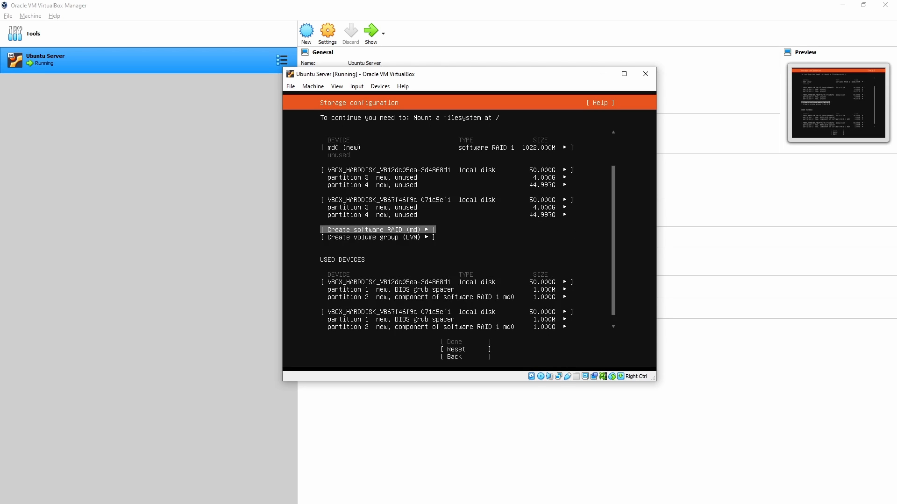
key(Return)
key(Down)
key(Down)
key(Down)
key(Down)
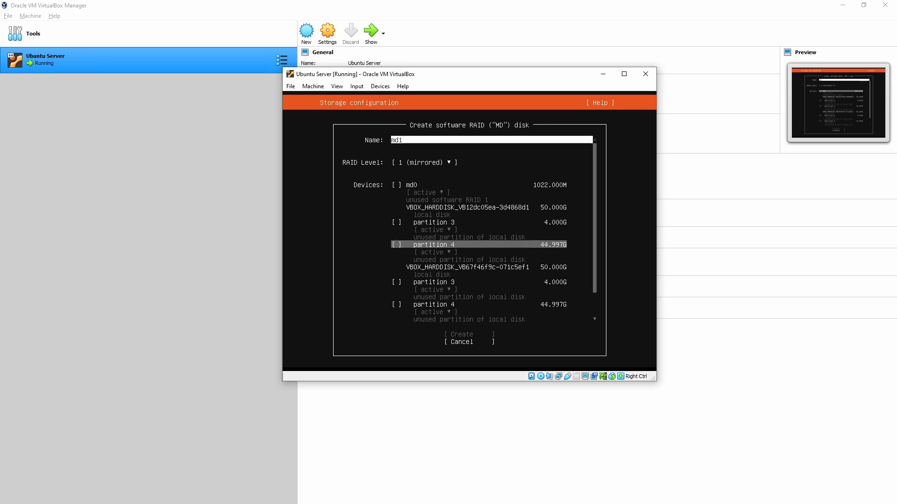
key(Up)
key(space)
key(Down)
key(Down)
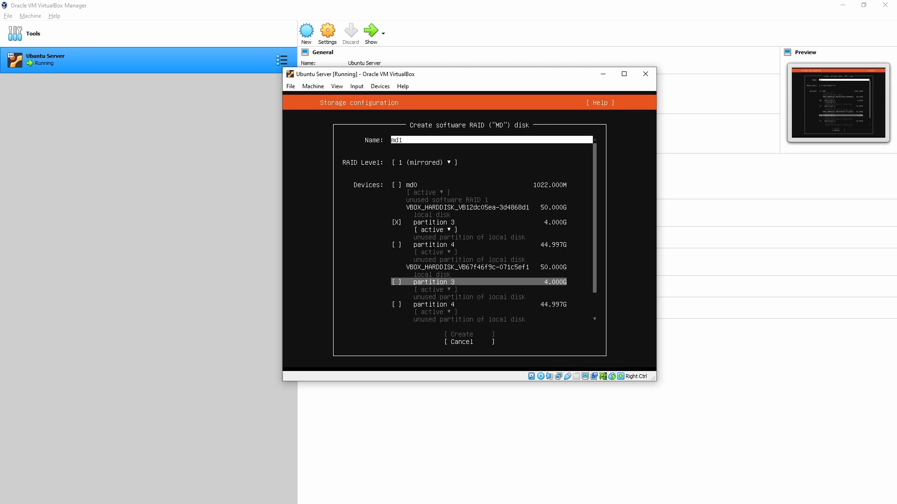
key(space)
key(Down)
key(Down)
key(Down)
key(Down)
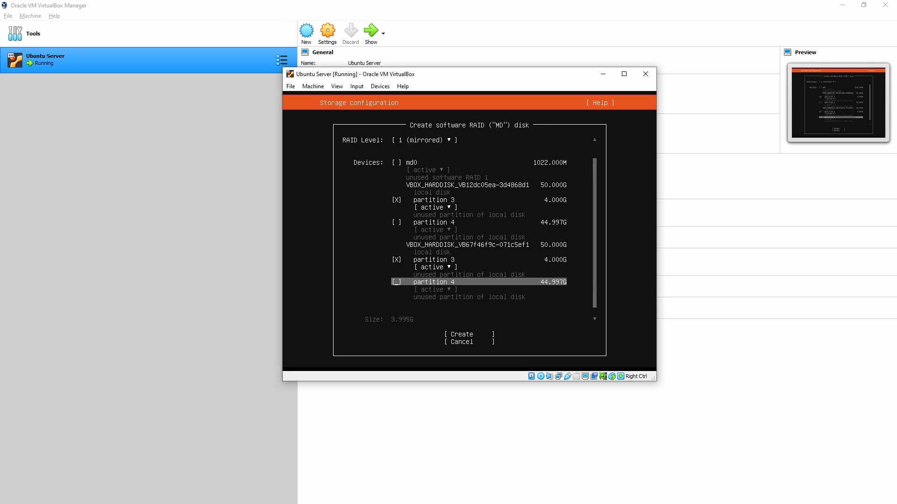
key(Down)
key(Return)
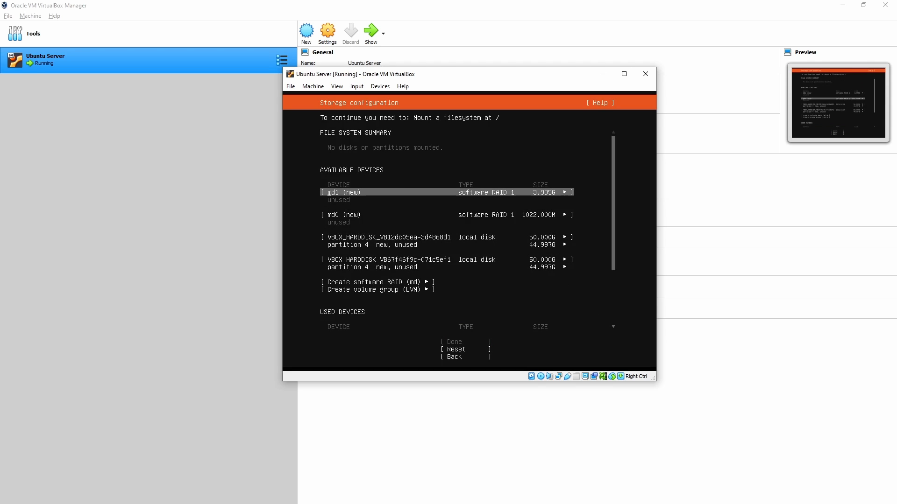
Step: Create a third software RAID, md2, at level 1 (mirrored) from the 44.997G partition 4 on both disks
key(Down)
key(Down)
key(Down)
key(Down)
key(Down)
key(Down)
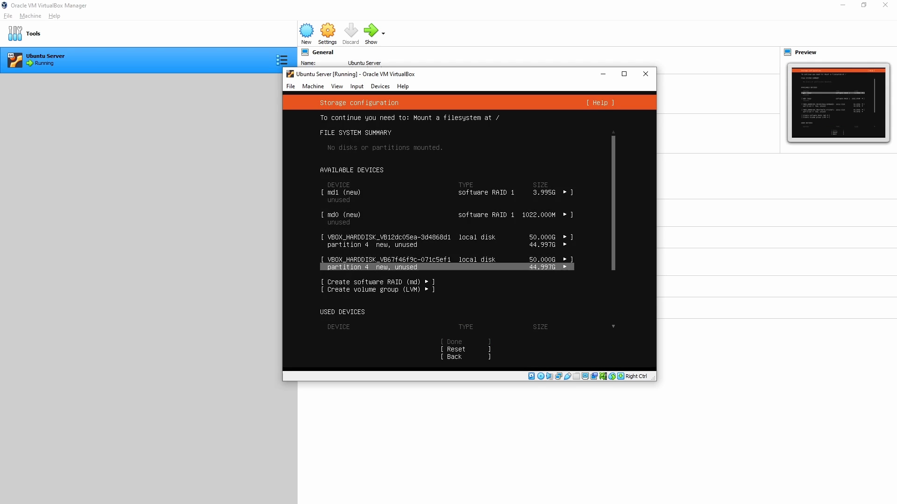
key(Return)
key(Down)
key(Down)
key(Down)
key(Down)
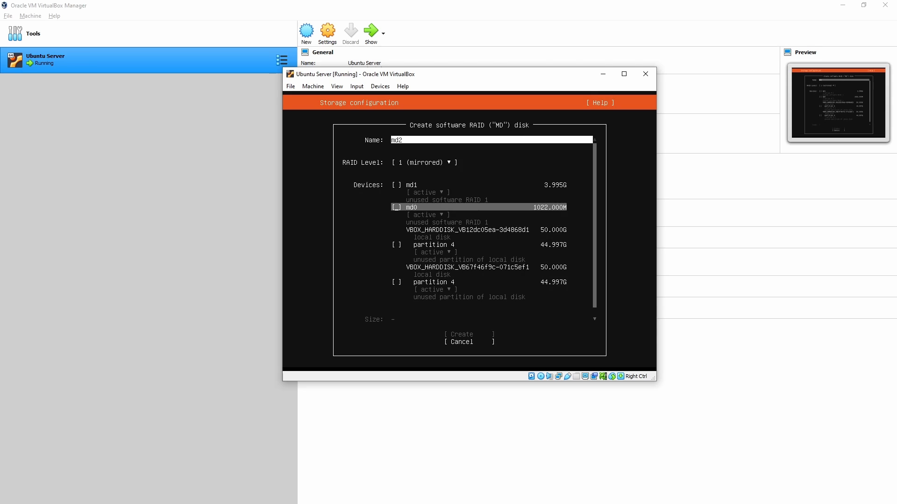
key(Up)
key(space)
key(Down)
key(Down)
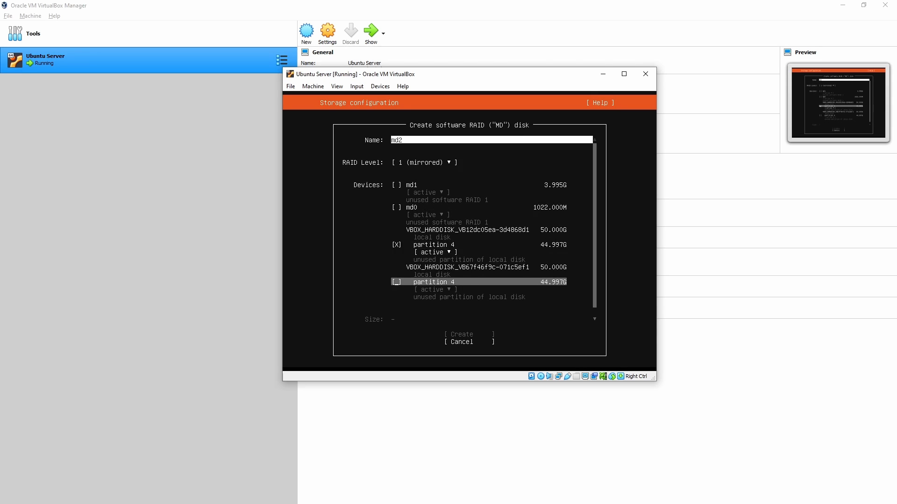
key(space)
key(Down)
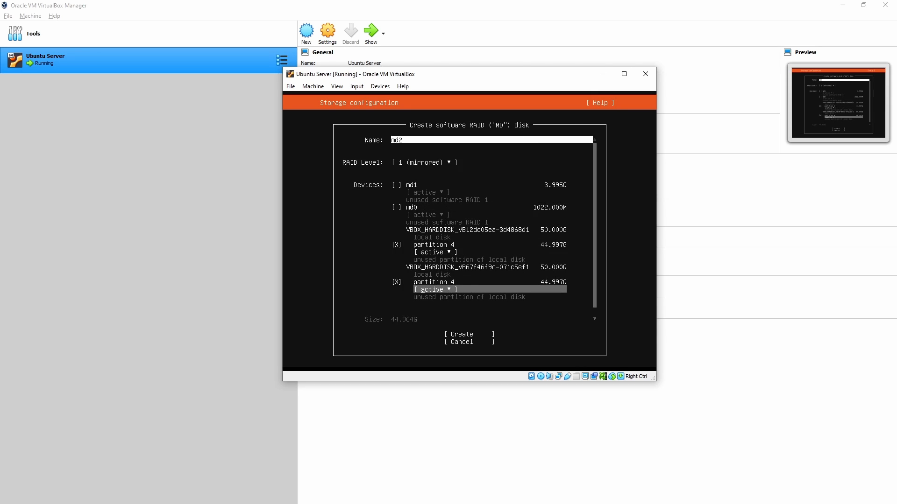
key(Down)
key(Down)
key(Return)
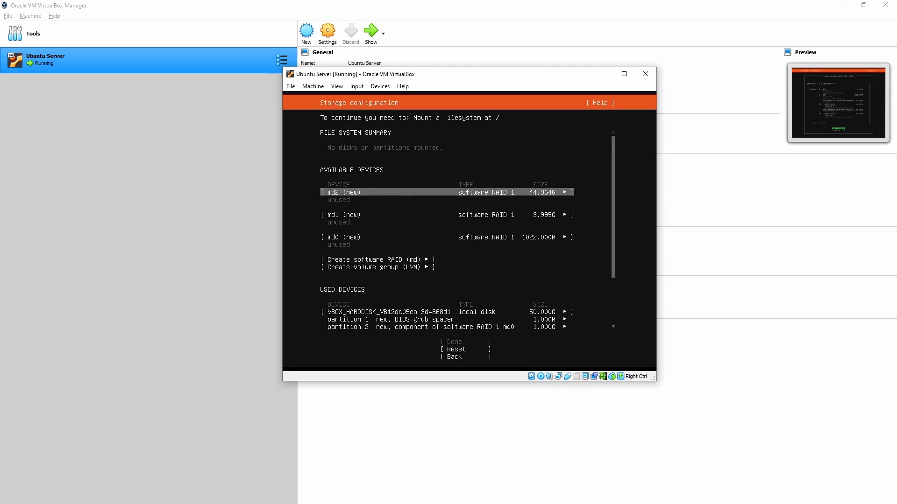
Step: Add a GPT partition to md0 using all its space, formatted as ext4 and mounted at /boot
key(Down)
key(Down)
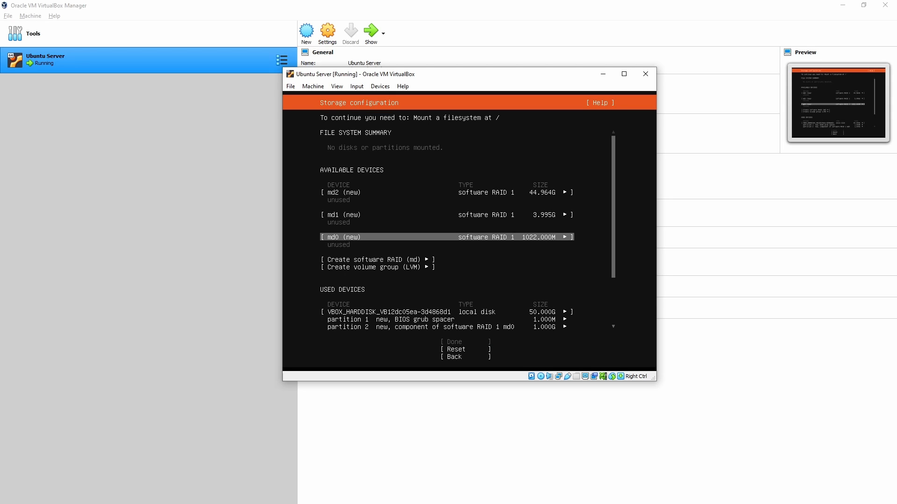
key(Return)
key(Down)
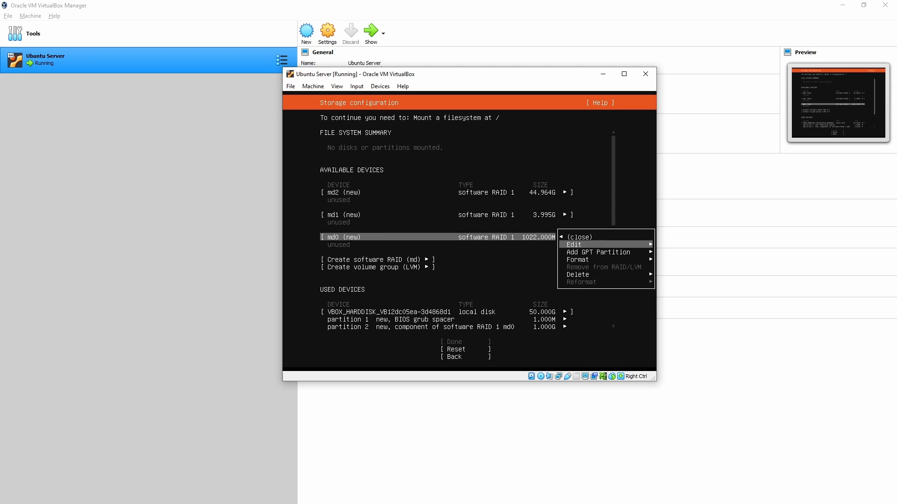
key(Down)
key(Return)
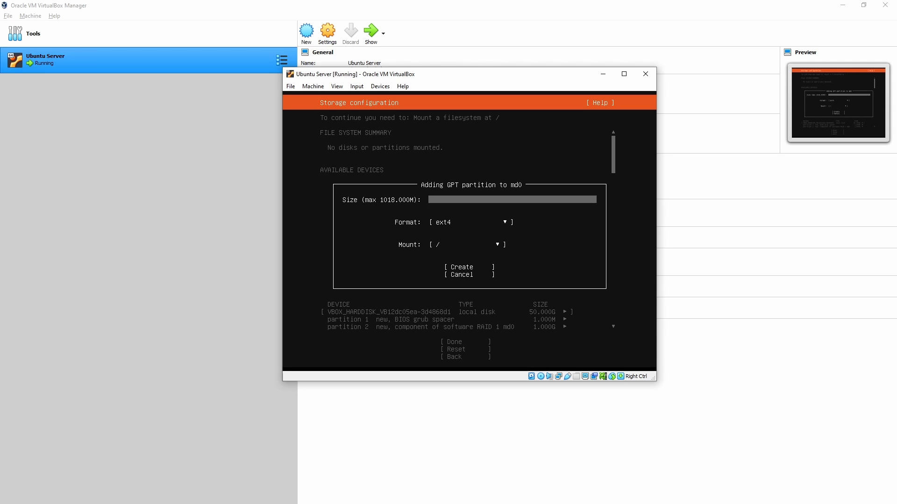
key(Tab)
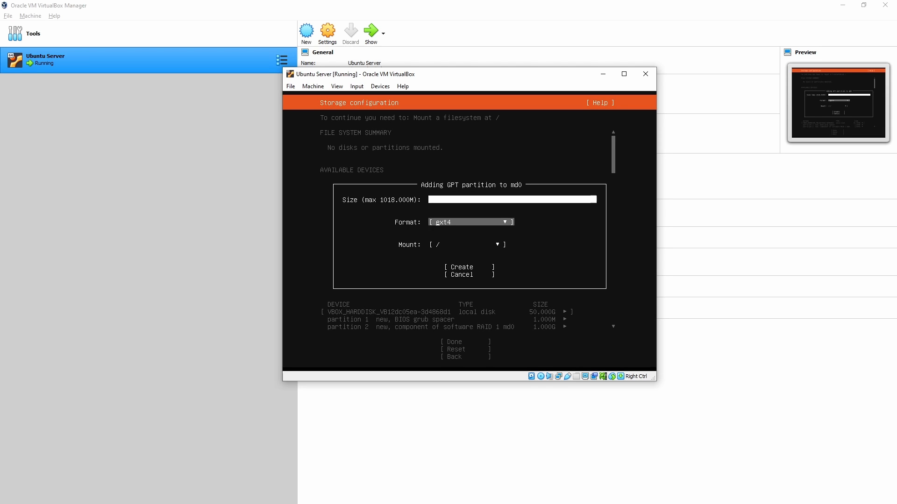
key(Tab)
key(Return)
key(Down)
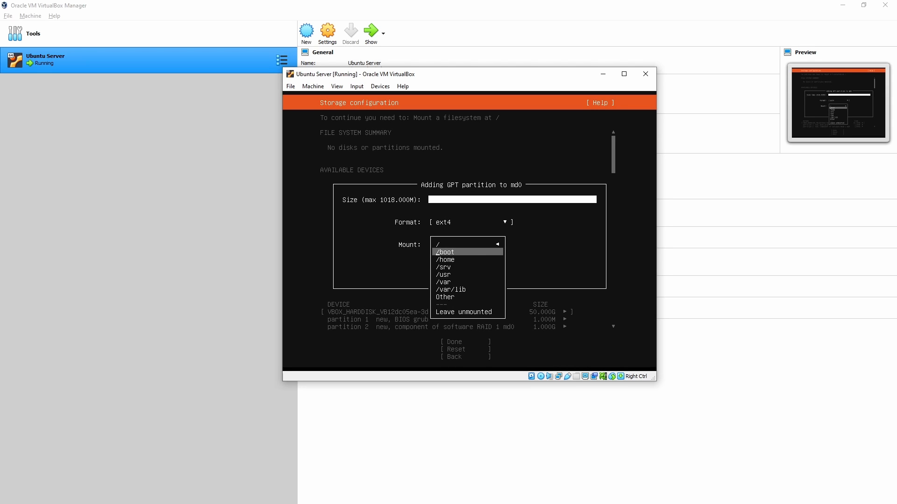
key(Return)
key(Tab)
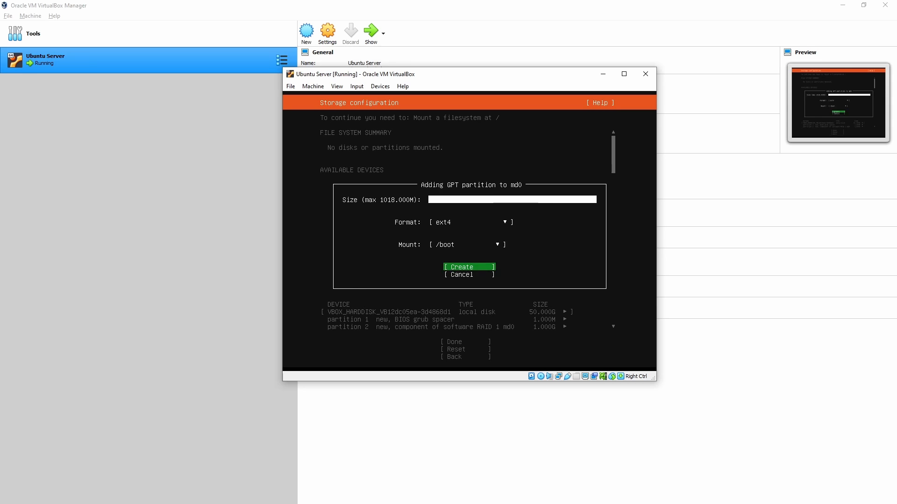
key(Return)
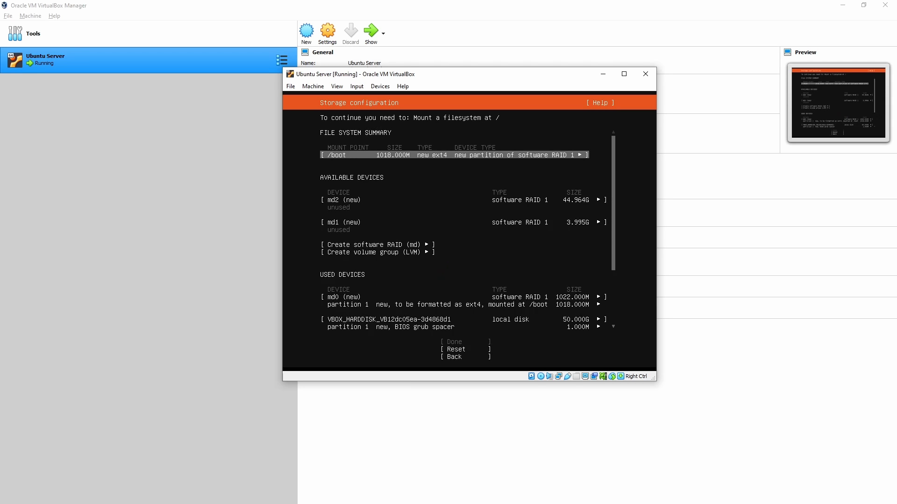
Step: Add a GPT partition to md1 using all its space, formatted as swap
key(Down)
key(Down)
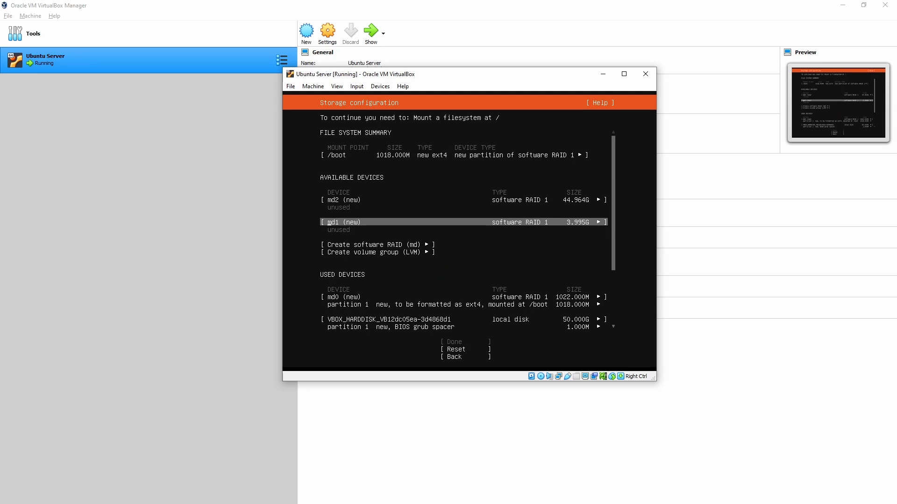
key(Return)
key(Down)
key(Down)
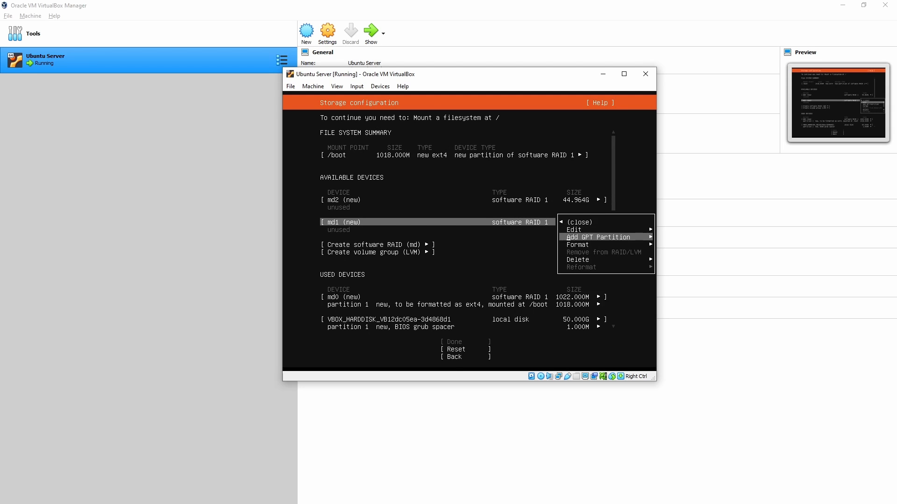
key(Return)
key(Tab)
key(Return)
key(Down)
key(Down)
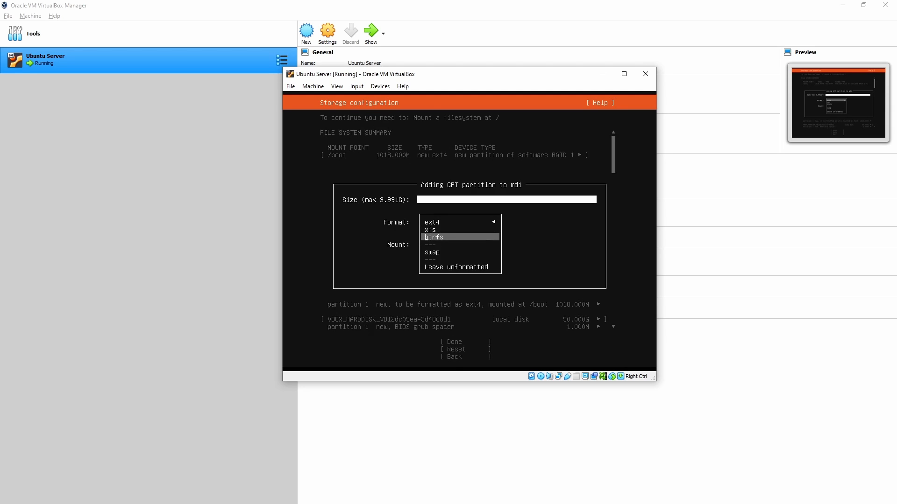
key(Down)
key(Return)
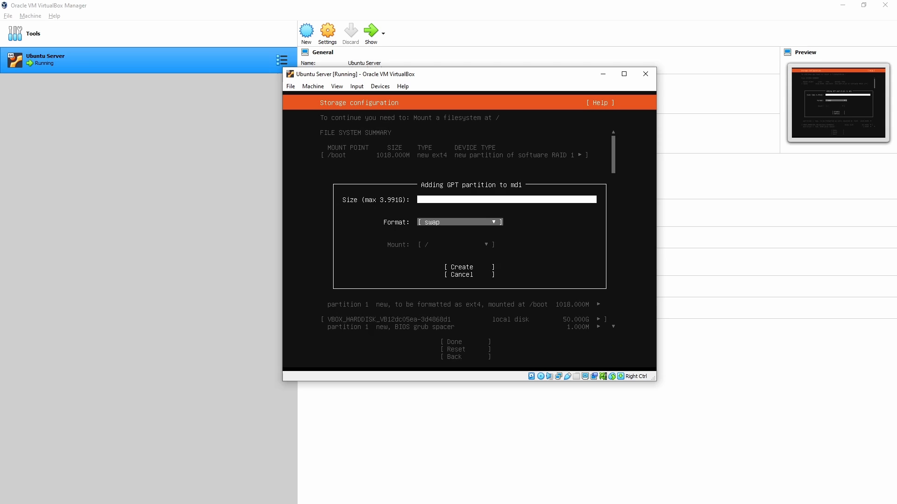
key(Tab)
key(Return)
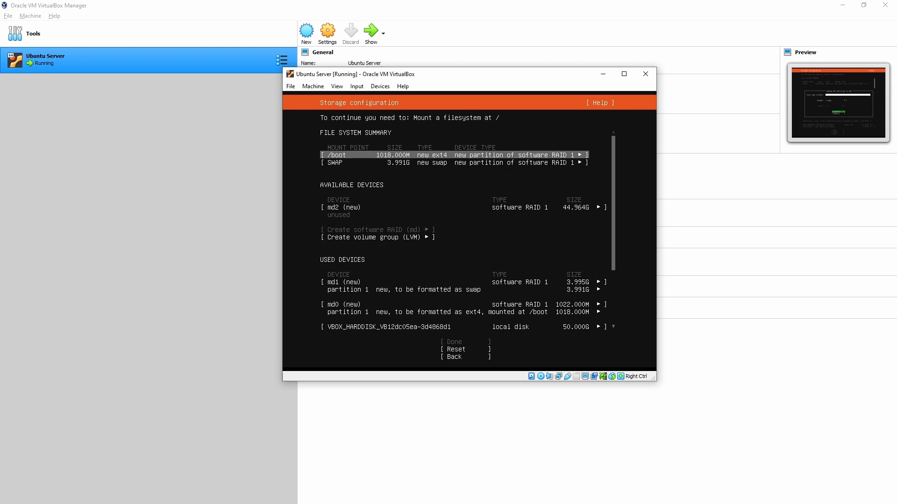
key(Down)
key(Down)
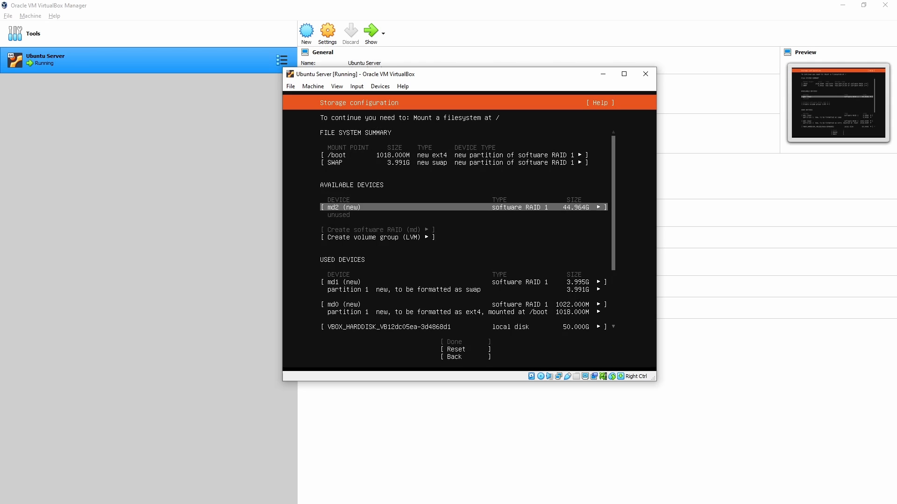
key(Return)
key(Down)
key(Return)
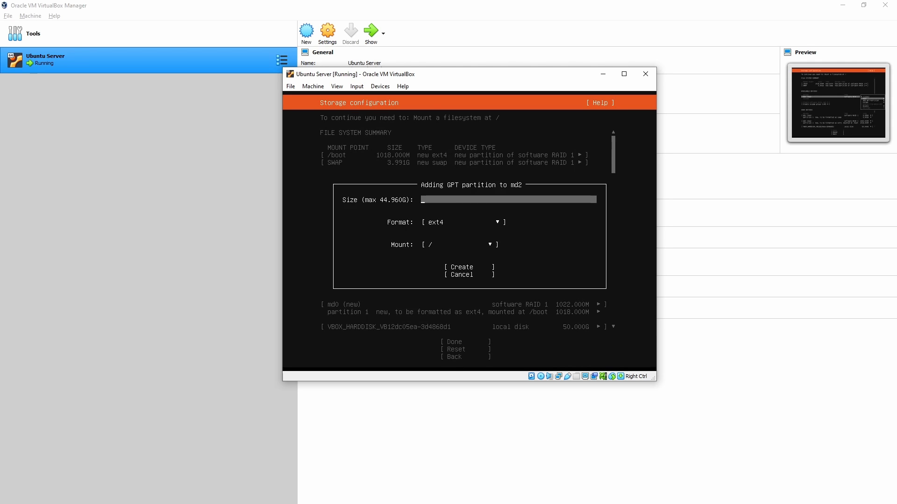
key(Tab)
key(Tab)
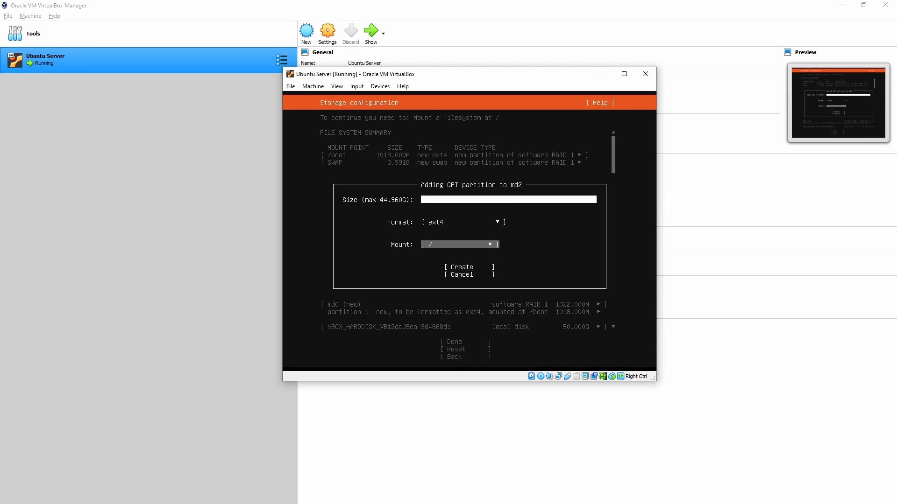
key(shift+Tab)
key(Tab)
key(Tab)
key(Tab)
key(Return)
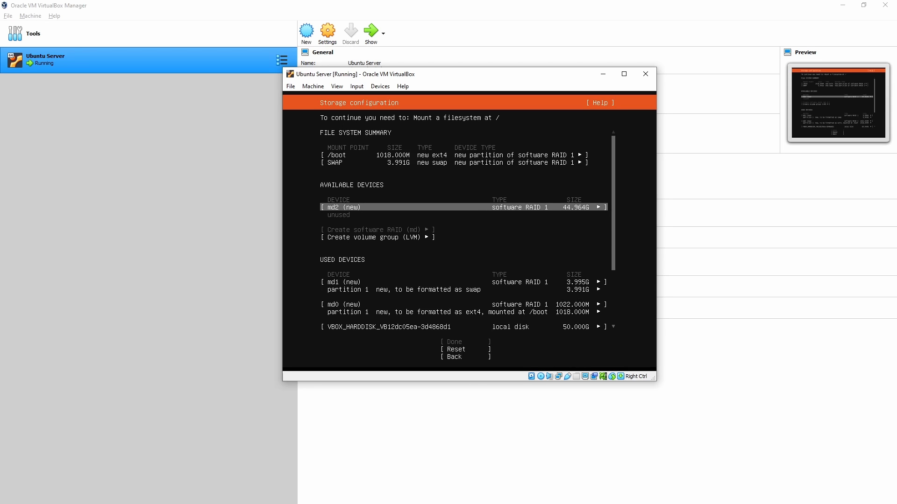
Step: Set up a new LVM volume group named vg0 with md2 as its device
key(Down)
key(Down)
key(Up)
key(Return)
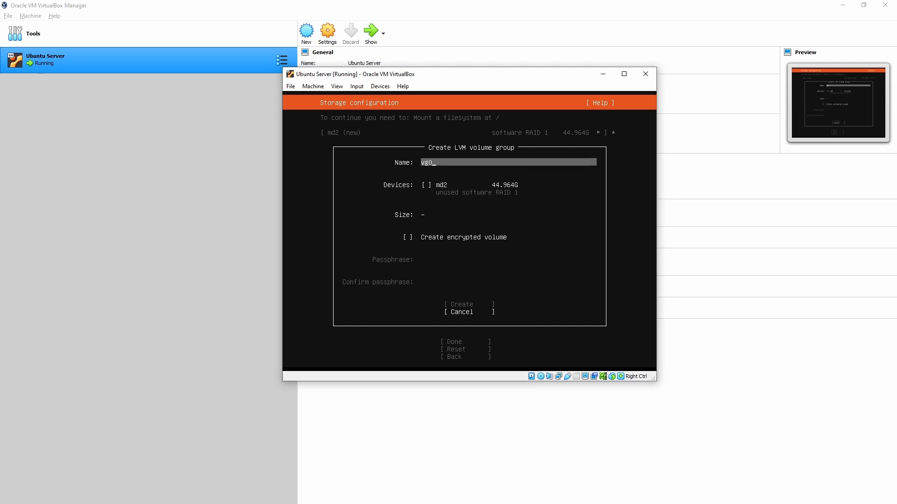
key(Tab)
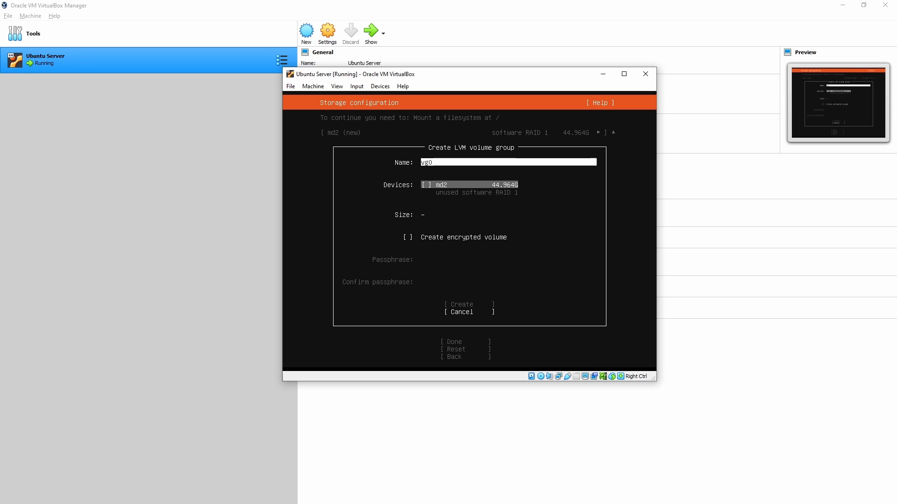
key(space)
key(Tab)
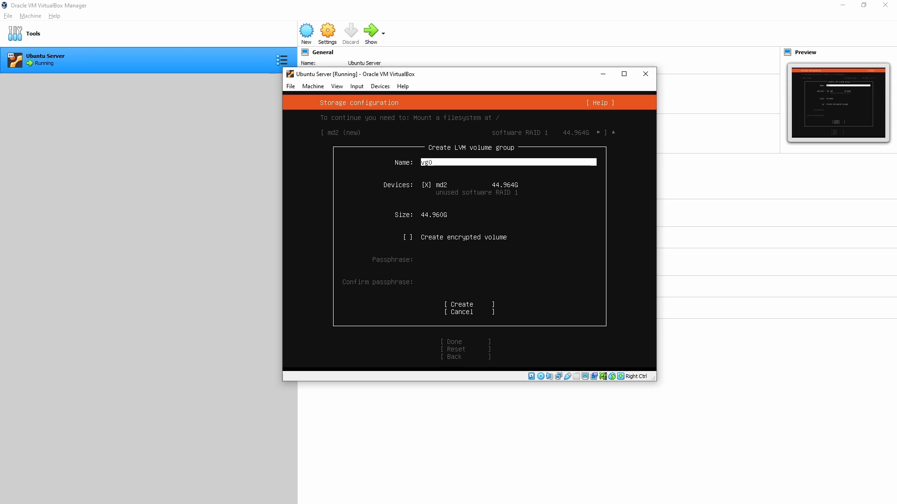
key(space)
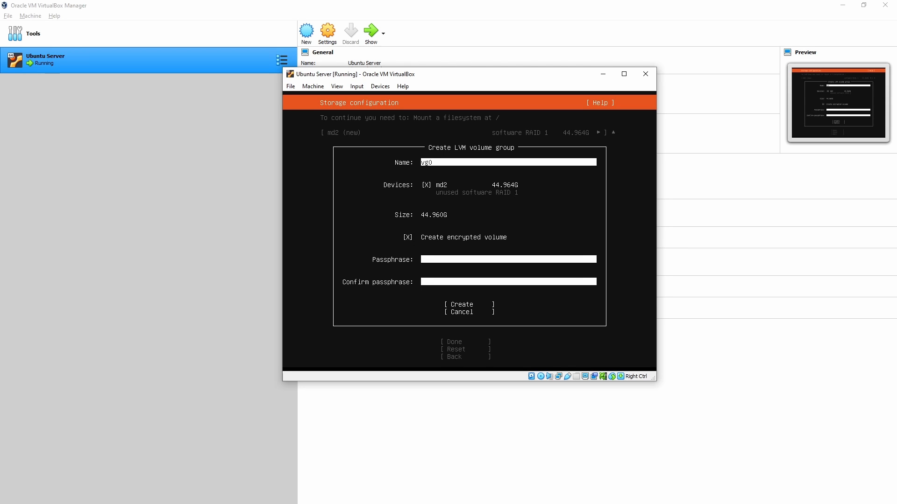
key(Tab)
key(Tab)
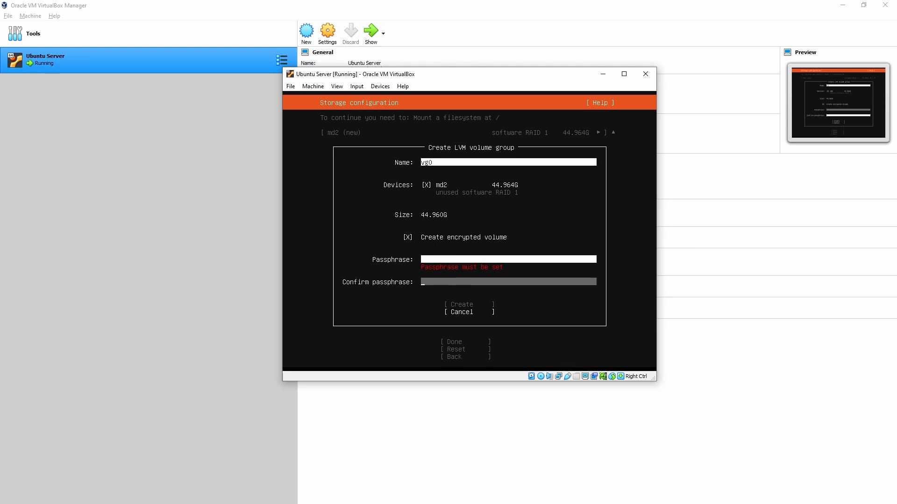
key(shift+Tab)
key(shift+Tab)
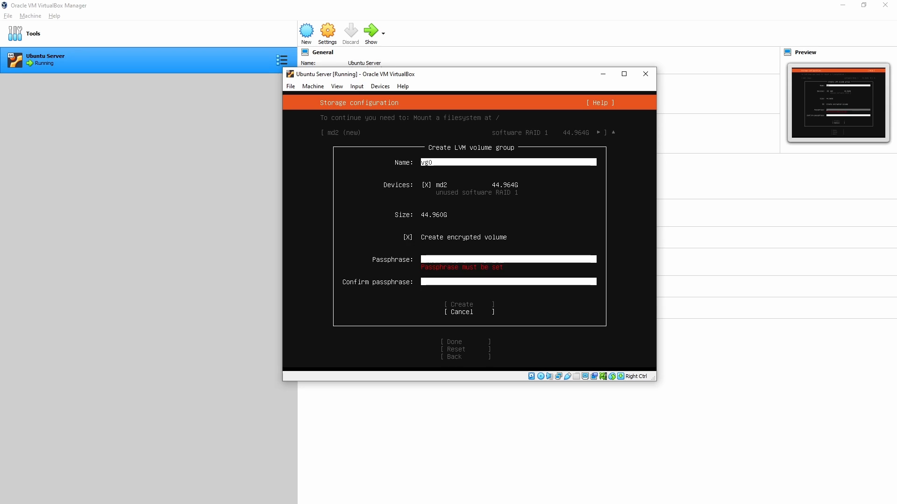
key(Tab)
key(Tab)
key(space)
Step: Create the vg0 volume group without encryption
key(Tab)
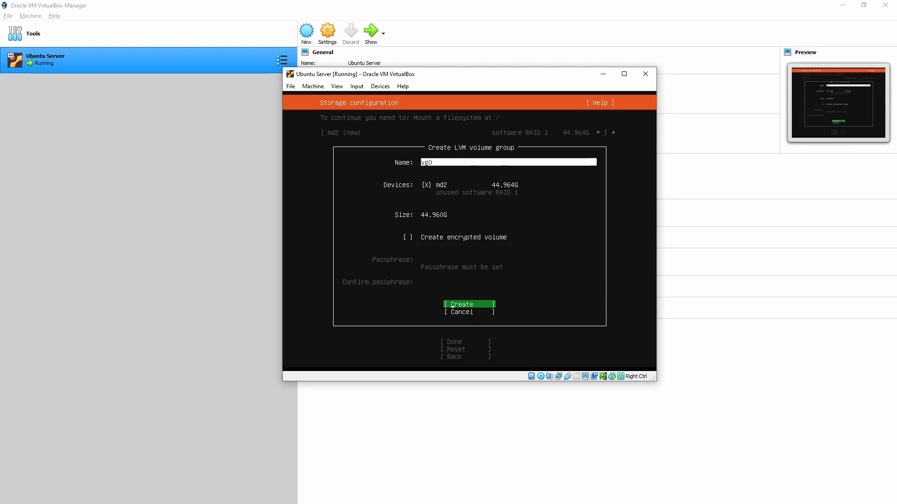
key(Return)
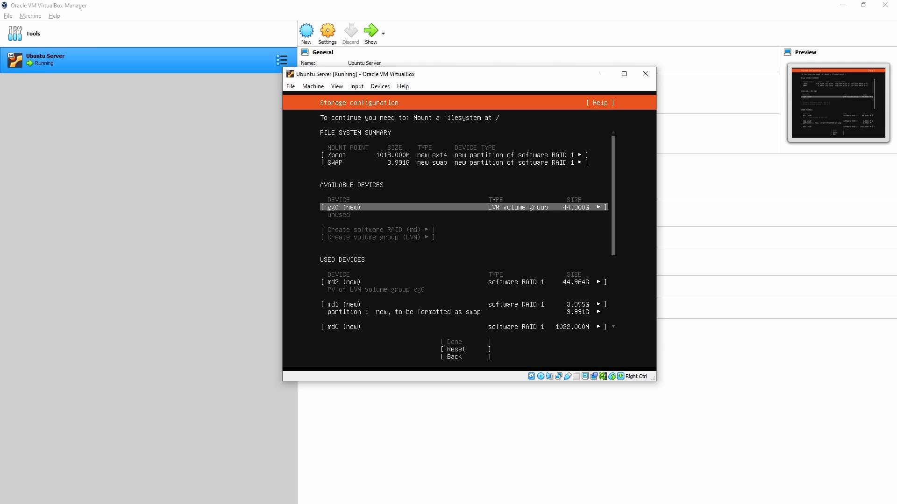
Step: Add a logical volume named lv-root to vg0 using all its space, formatted as ext4 and mounted at /
key(Return)
key(Down)
key(Down)
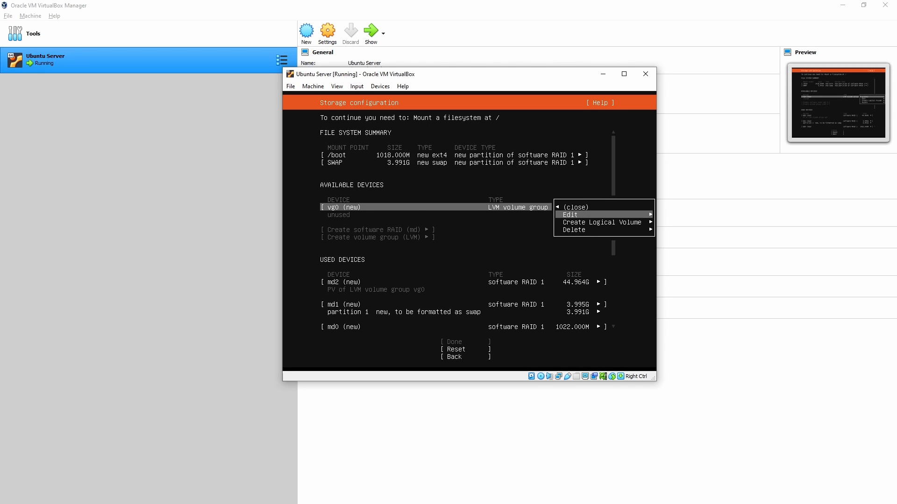
key(Return)
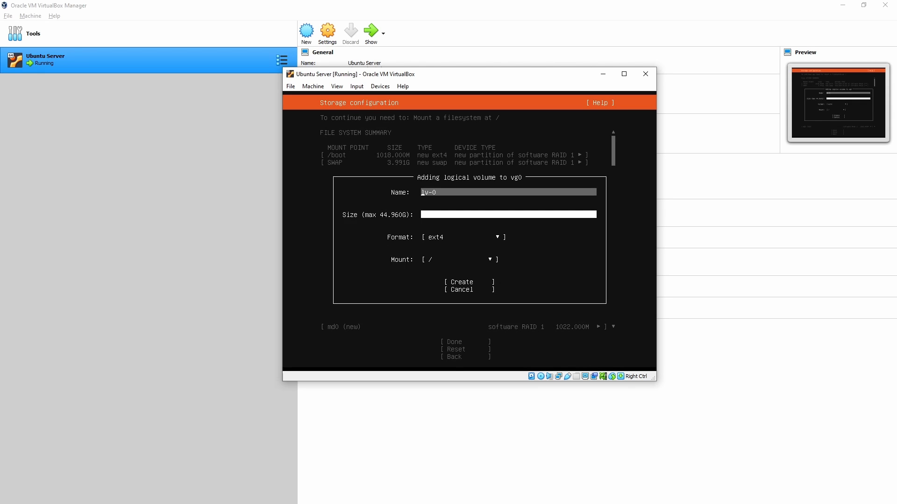
key(BackSpace)
key(BackSpace)
text(-root)
key(Tab)
key(Tab)
key(Tab)
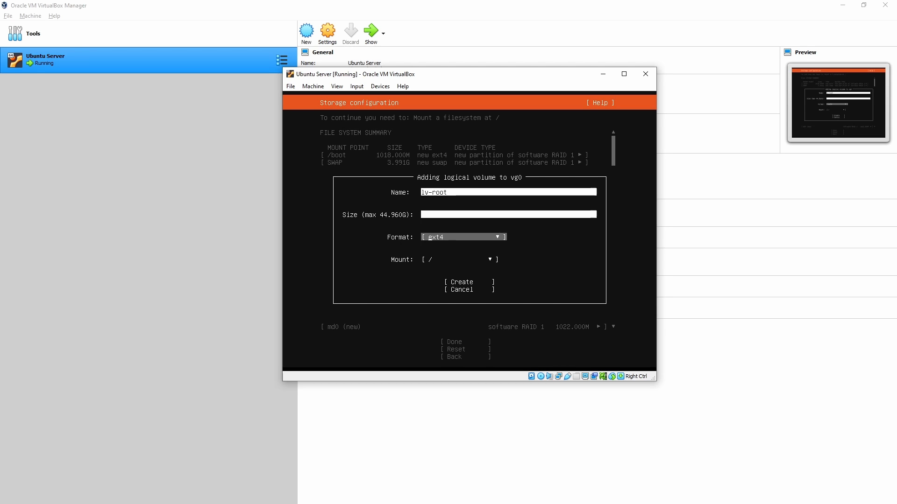
key(Tab)
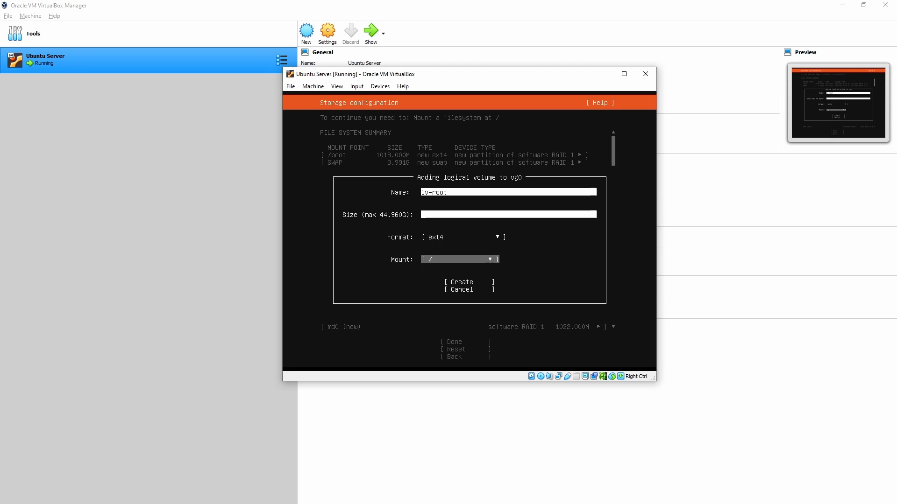
key(Tab)
key(Return)
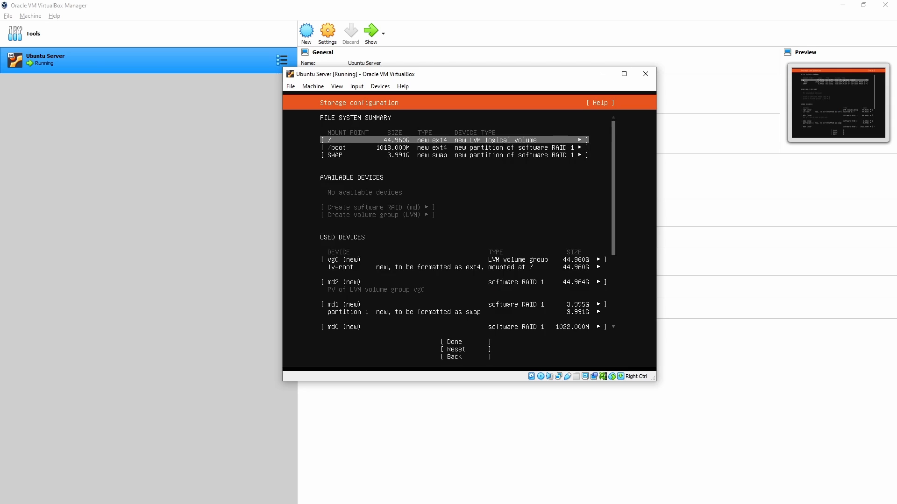
Step: Review the file system summary and the used devices, from vg0 through the partitions of both disks
key(Down)
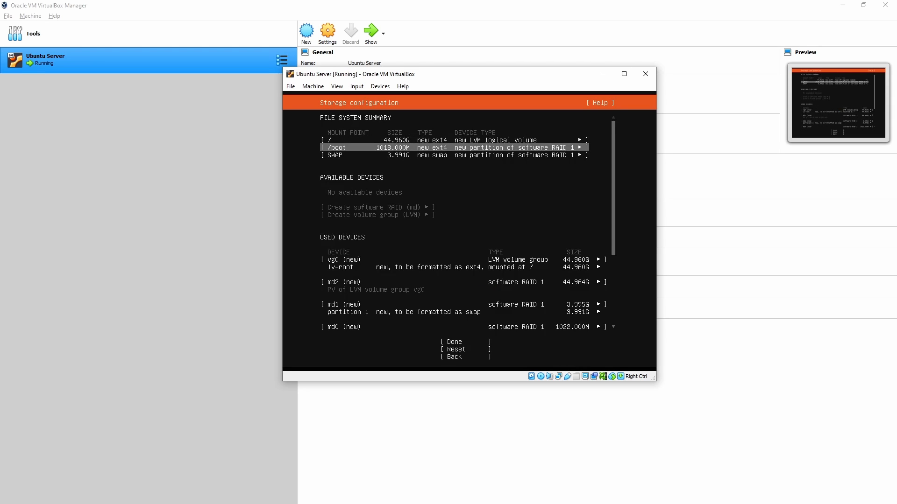
key(Down)
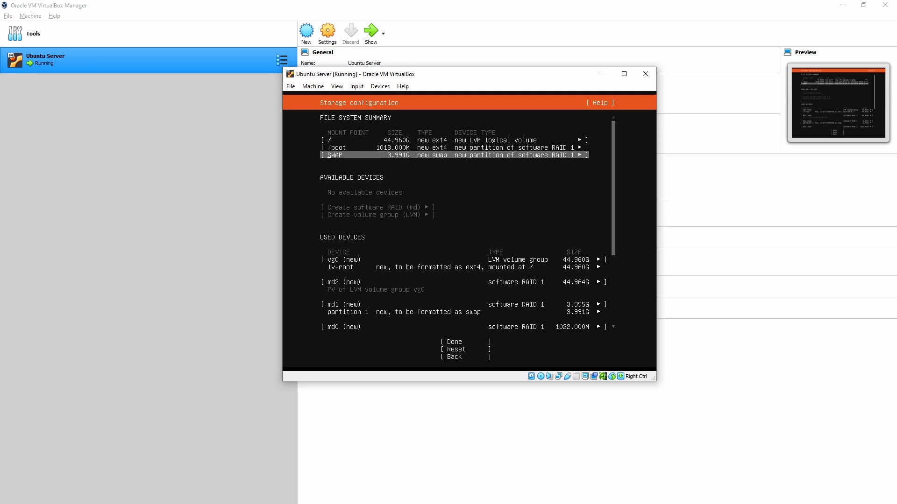
key(Down)
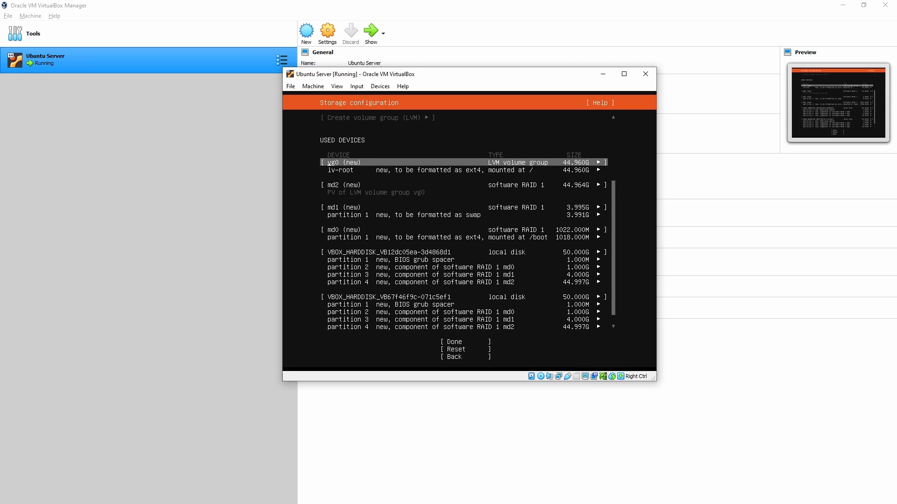
key(Down)
key(Down)
key(Down)
key(Down)
key(Down)
key(Down)
key(Down)
key(Down)
key(Down)
key(Down)
key(Down)
key(Down)
key(Down)
key(Down)
key(Down)
key(Down)
key(Down)
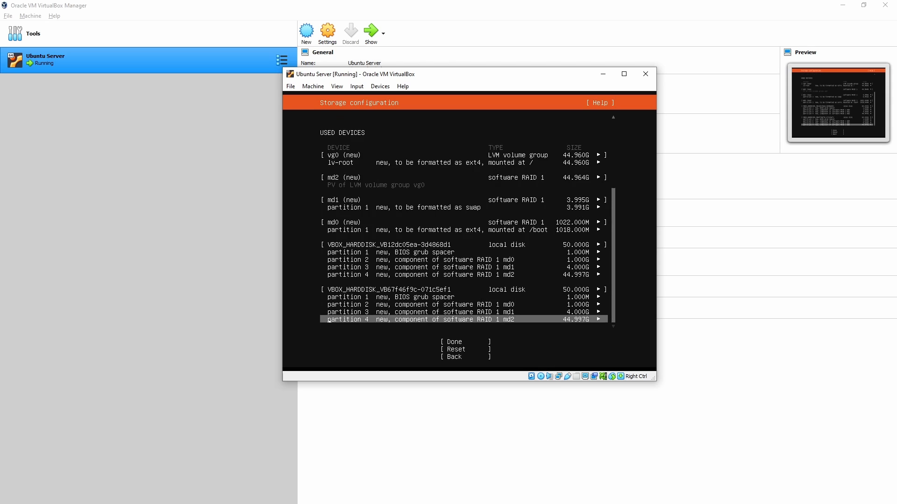
Step: Accept the storage layout and confirm formatting the disks to begin the installation
key(Return)
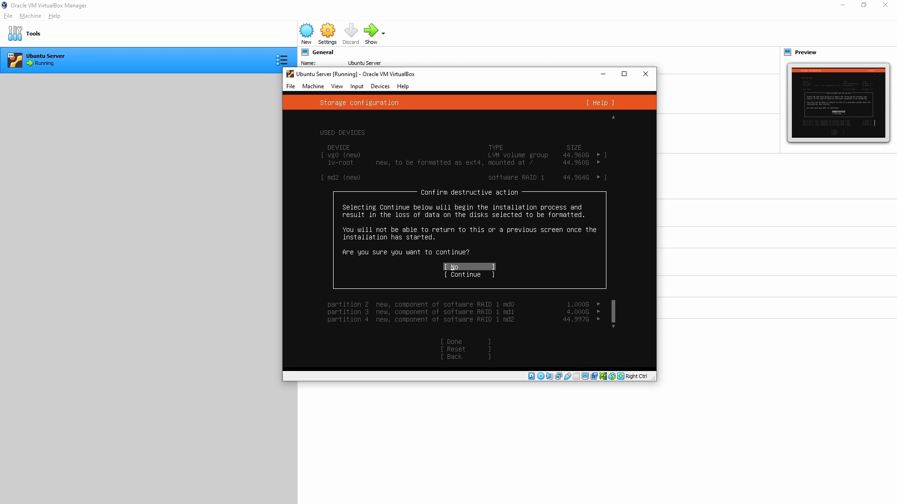
key(Down)
key(Return)
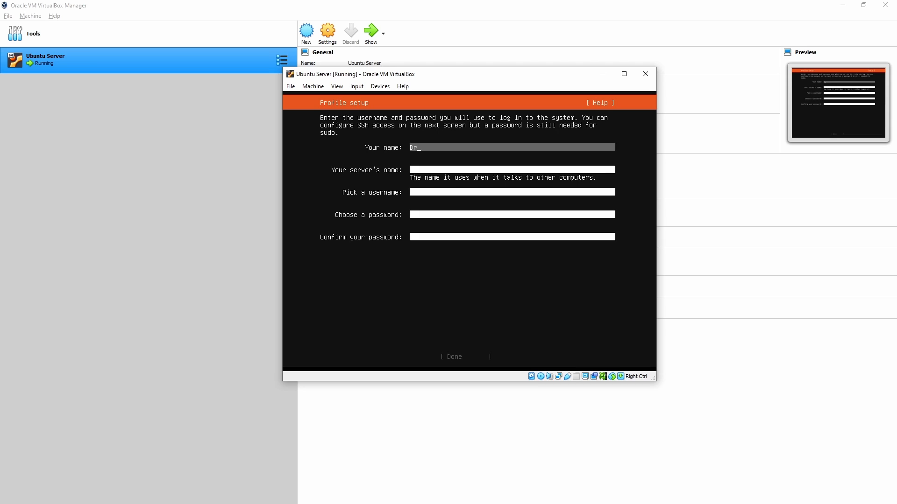
Step: Fill in the profile with the user's name, the server name demo-1 and a login username
text(Drew)
key(Tab)
text(demo-1)
key(Tab)
text(drew)
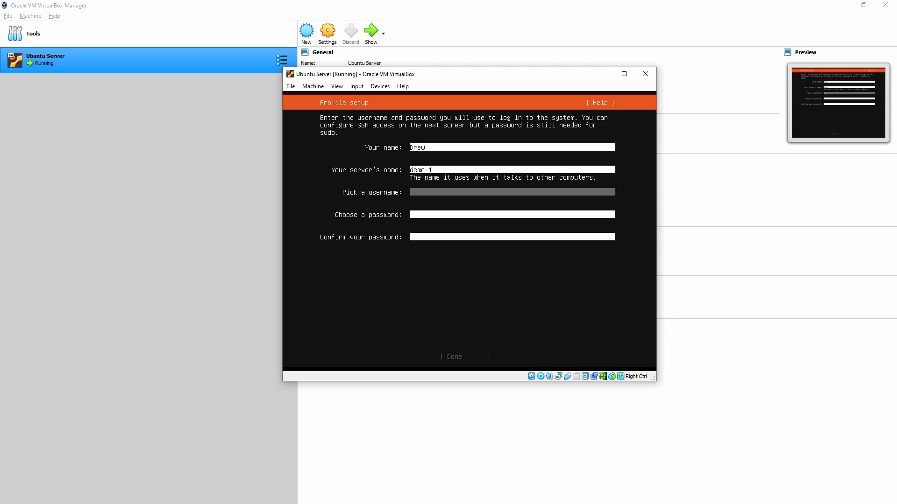
Step: Enter and confirm the account password, and submit the profile setup
key(Tab)
text(********)
key(Tab)
text(********)
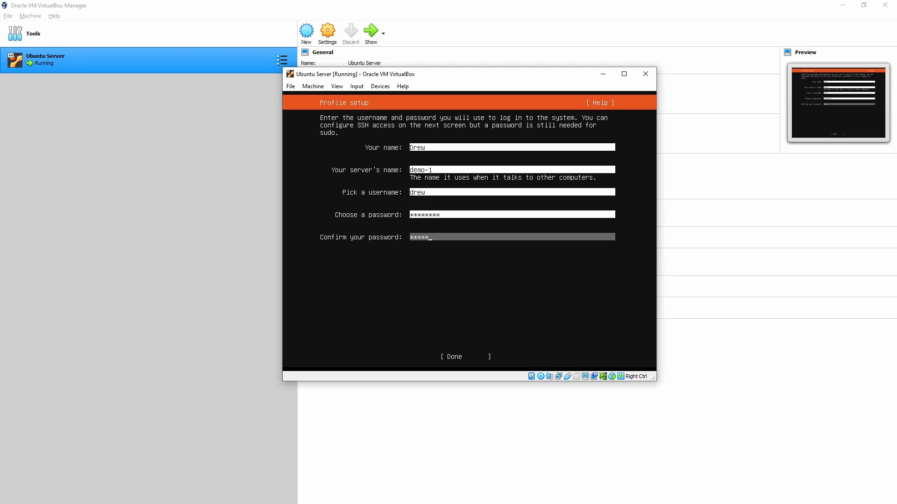
key(Tab)
key(Return)
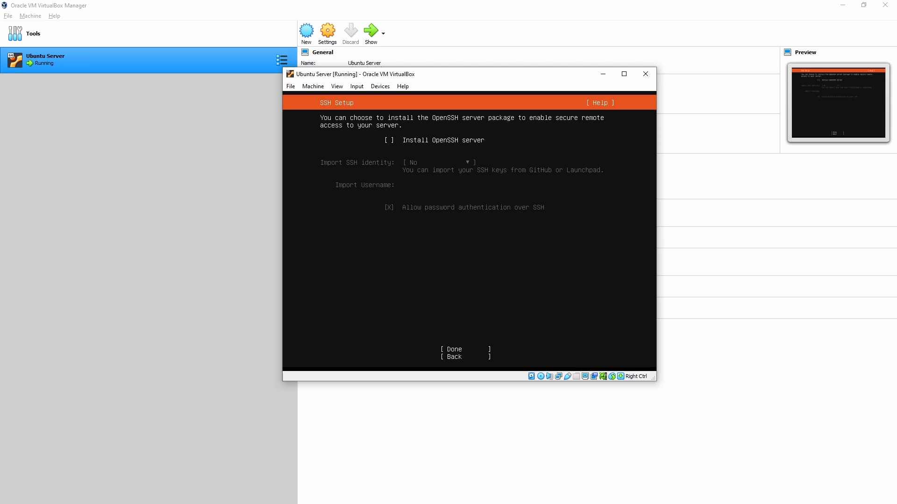
Step: Leave the OpenSSH server unselected and continue past the SSH setup
key(space)
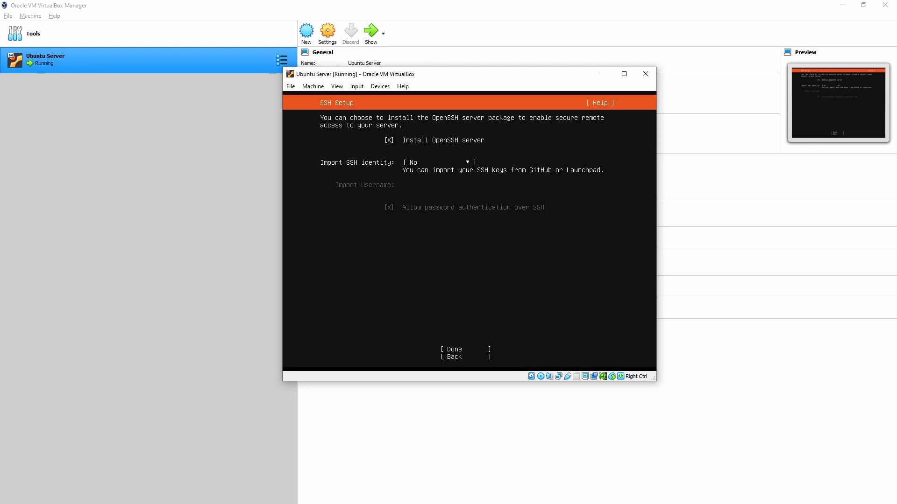
key(space)
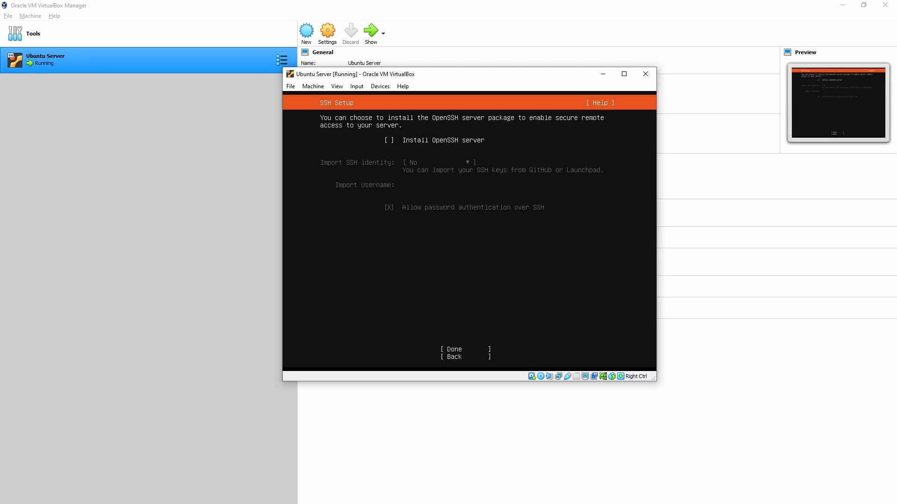
key(Tab)
key(Return)
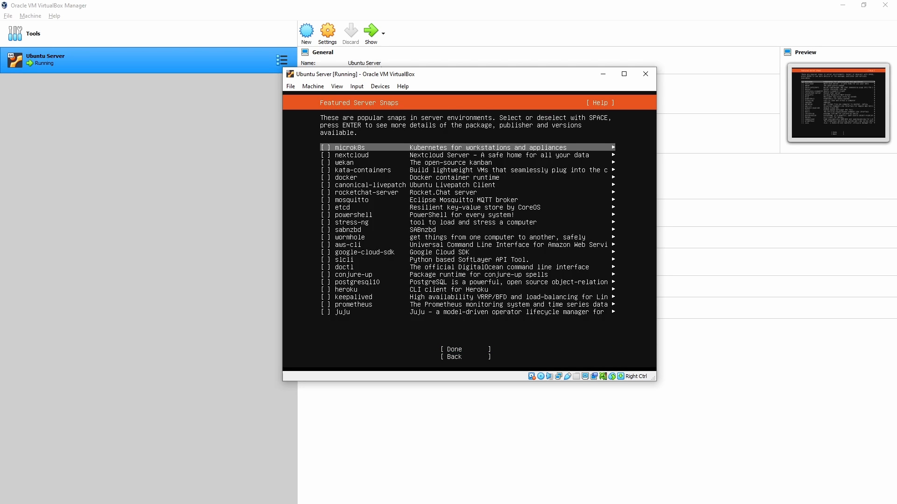
Step: Continue without selecting any featured server snaps, and reboot the virtual machine once the installation is complete
key(Tab)
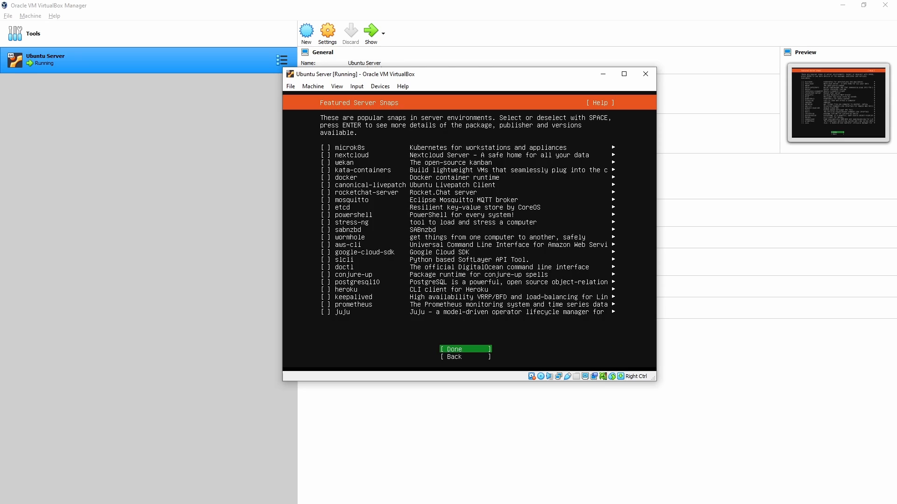
key(Return)
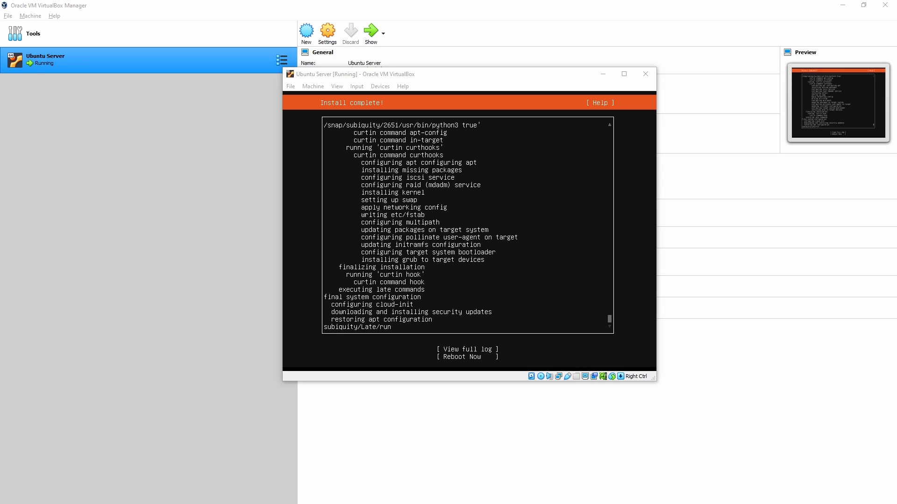
key(alt+Tab)
key(Down)
key(Down)
key(Return)
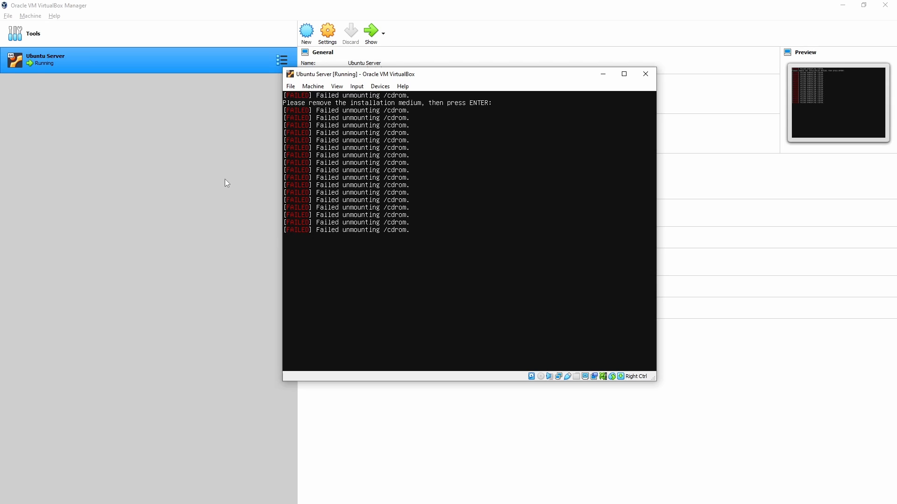
Step: Check that the installation disk is removed from the virtual optical drive, and continue the reboot
click(379, 88)
mouse_move(392, 97)
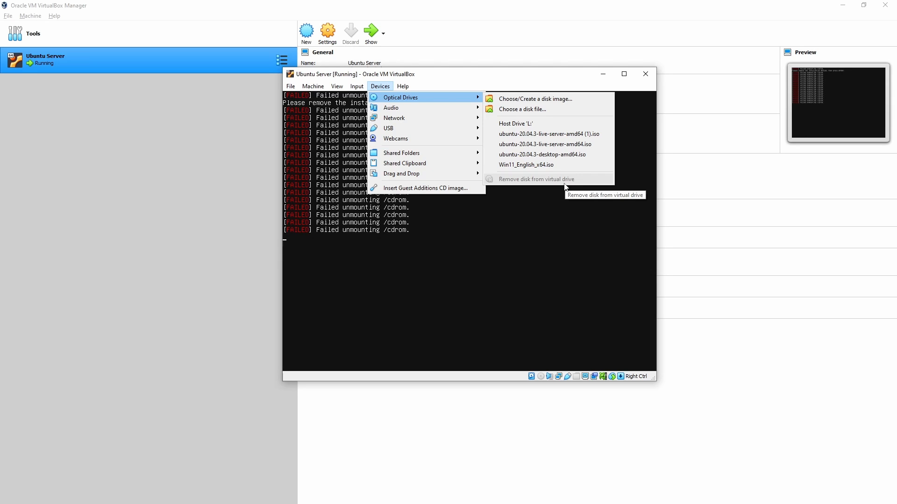
click(548, 187)
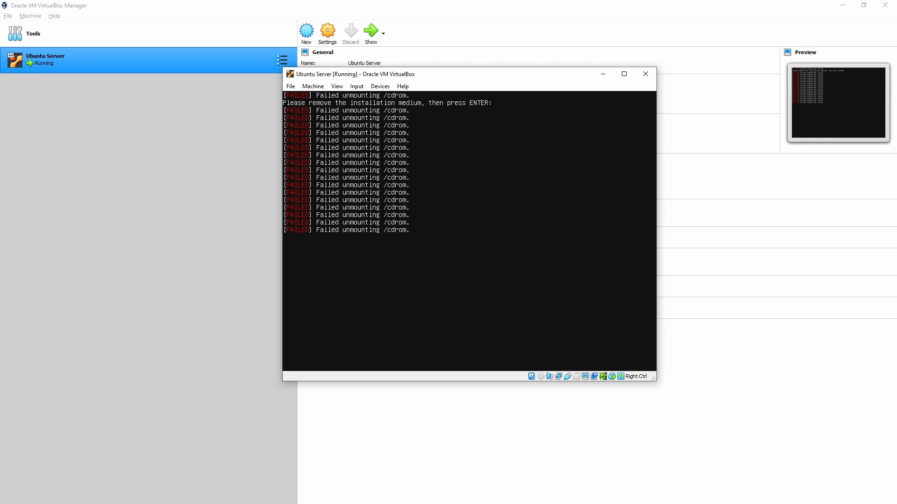
key(Return)
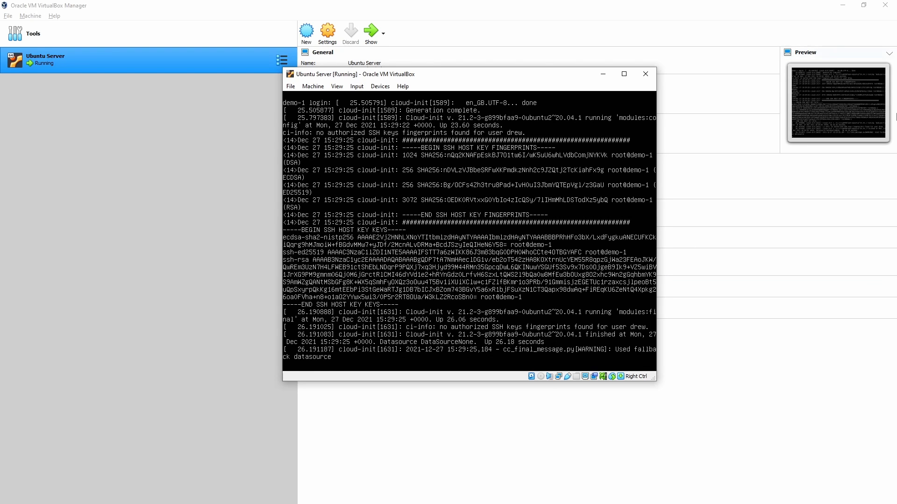
Step: Log in to the demo-1 console with the login username and the account password
key(Return)
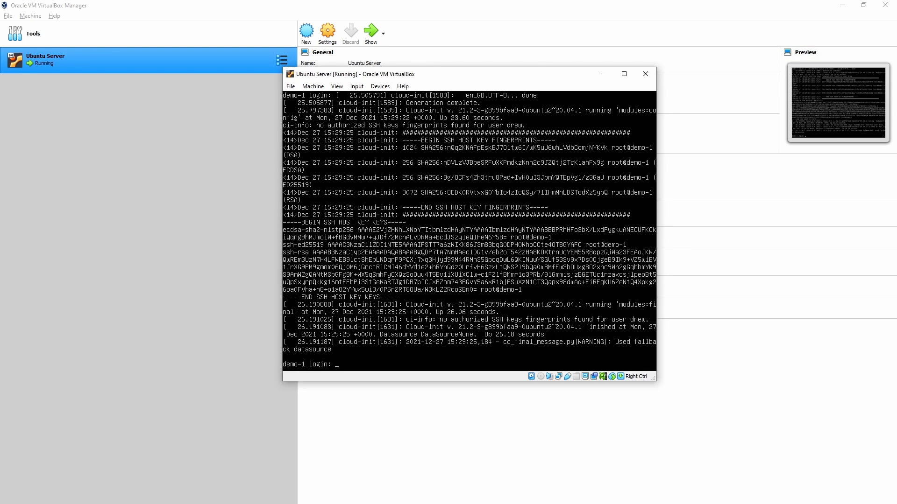
text(drew)
key(Return)
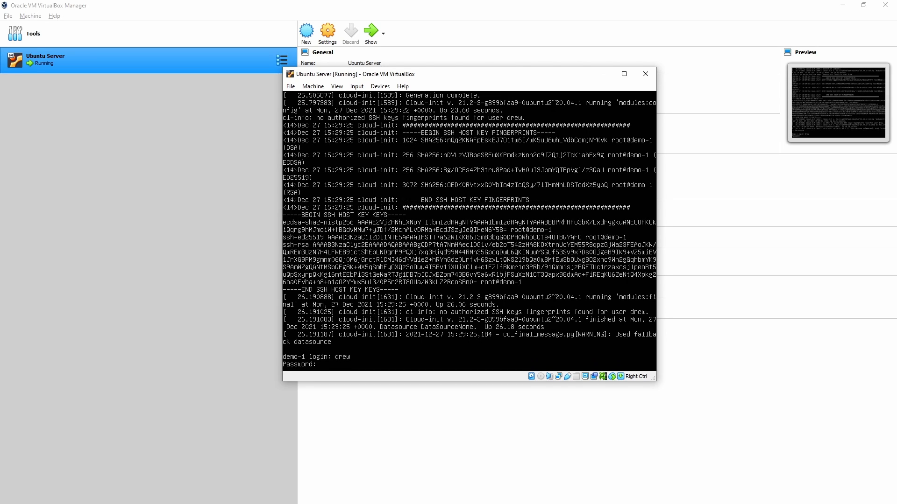
key(Return)
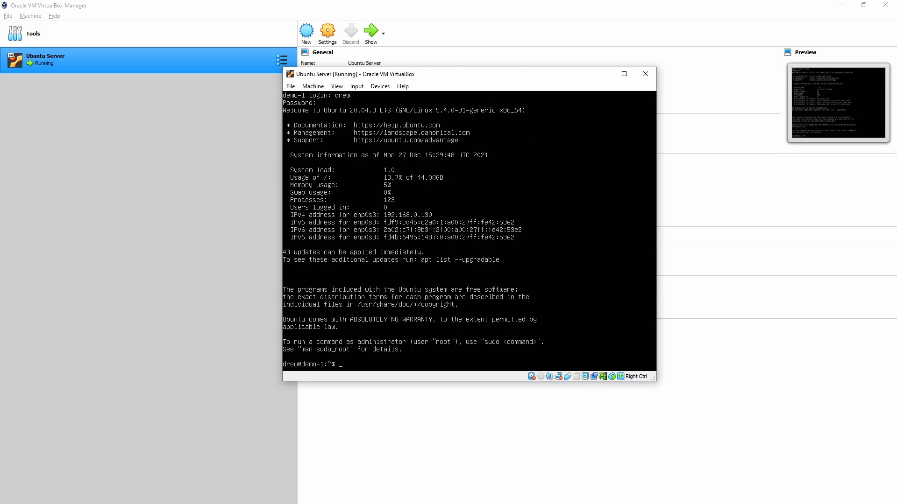
Step: Clear the console and display the software RAID status with cat /proc/mdstat
key(ctrl+l)
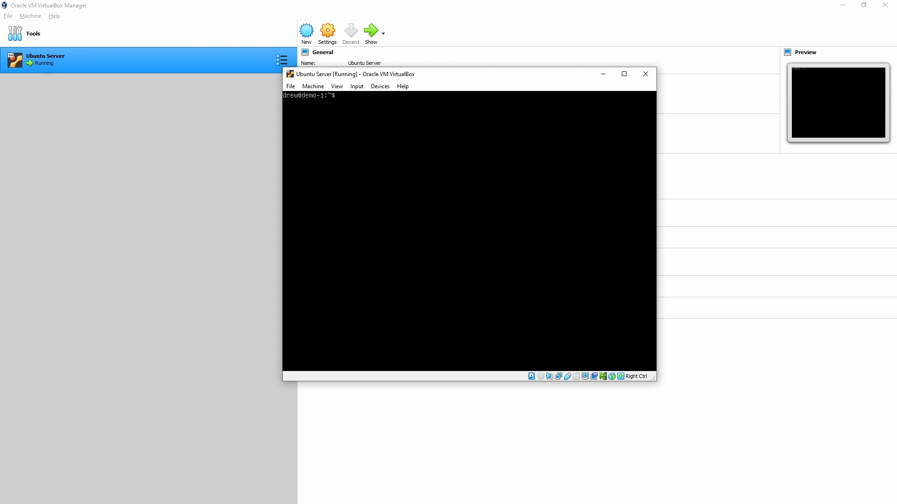
text(cat /proc/mdstat)
key(Return)
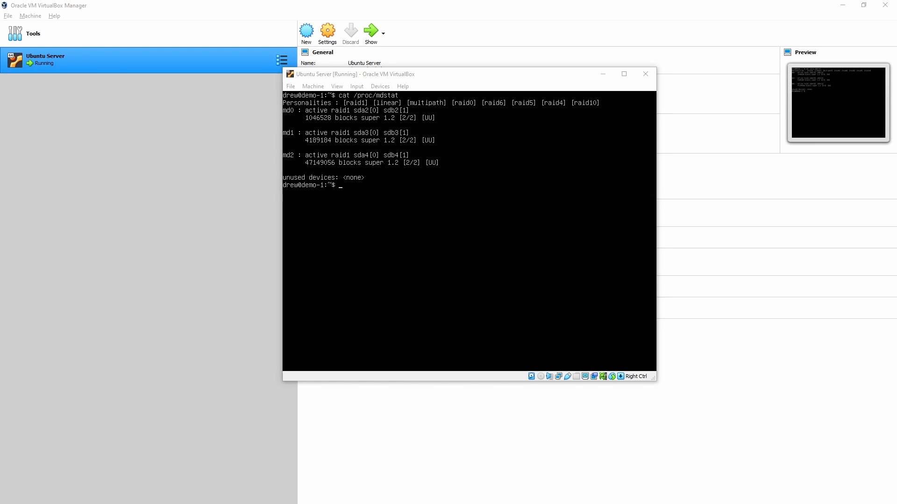
Step: Switch to the browser and open the Virtualbox VM and Ubuntu 20.04 Server guides from the Kubernetes article in new tabs
key(alt+Tab)
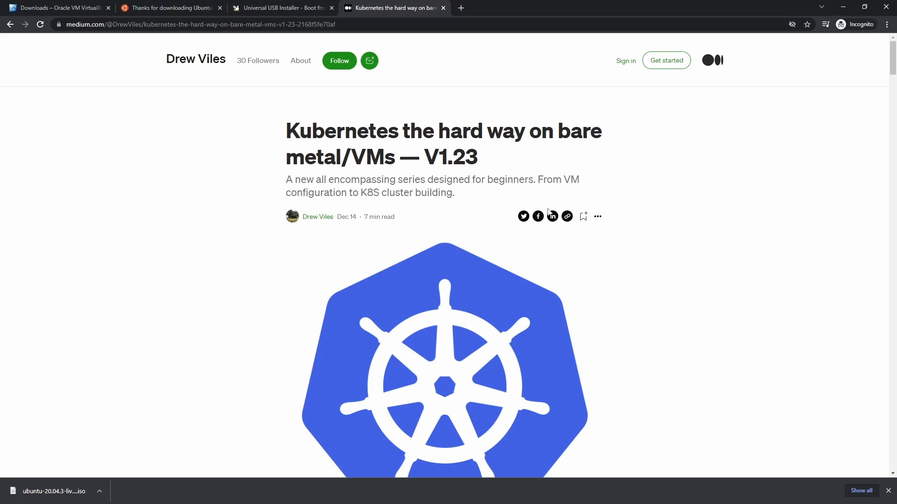
scroll(530, 219, down, 3)
scroll(530, 219, down, 20)
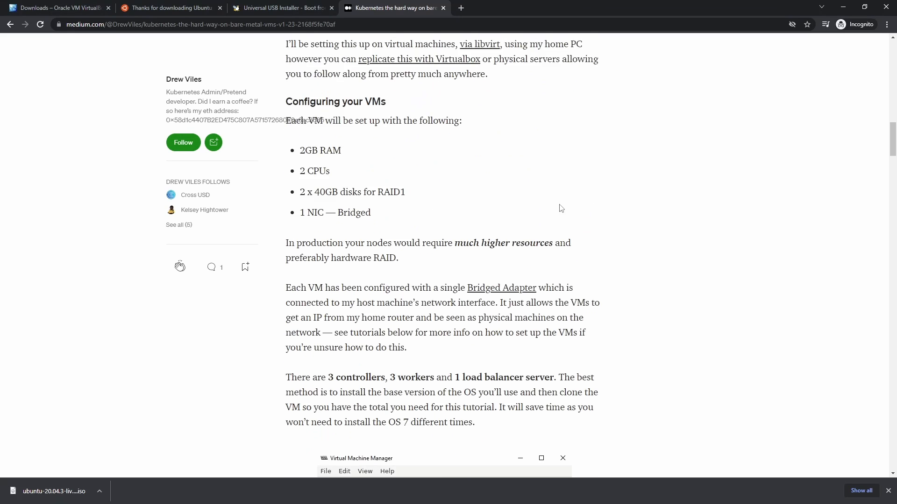
scroll(521, 205, down, 15)
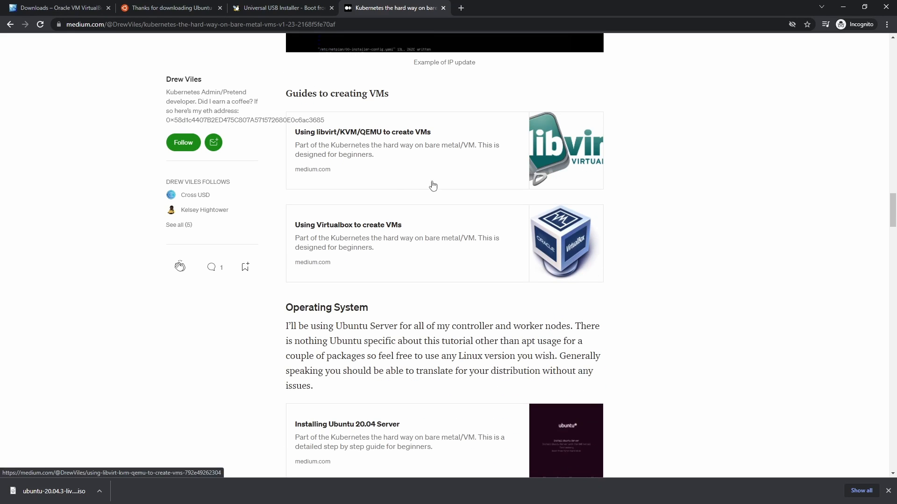
scroll(395, 194, down, 1)
middle_click(381, 201)
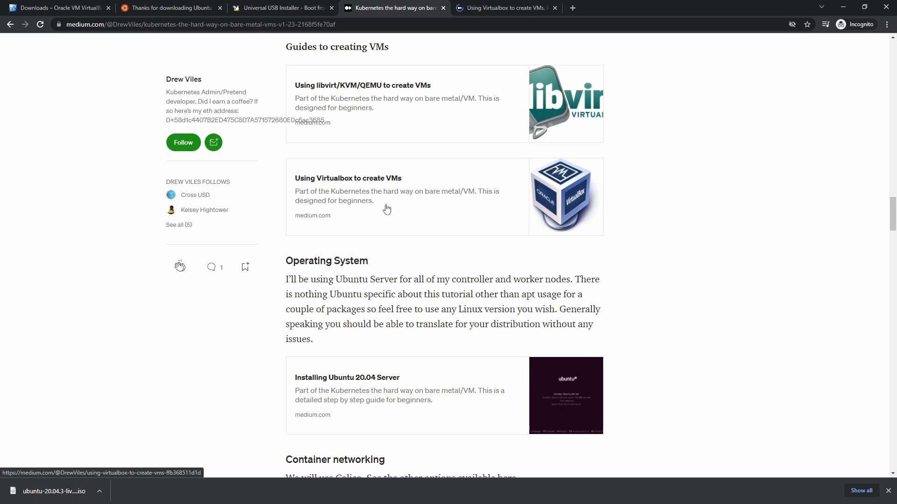
middle_click(426, 393)
Step: Look through the "Using Virtualbox to create VMs" guide, including its VM settings sections, and close it
click(517, 8)
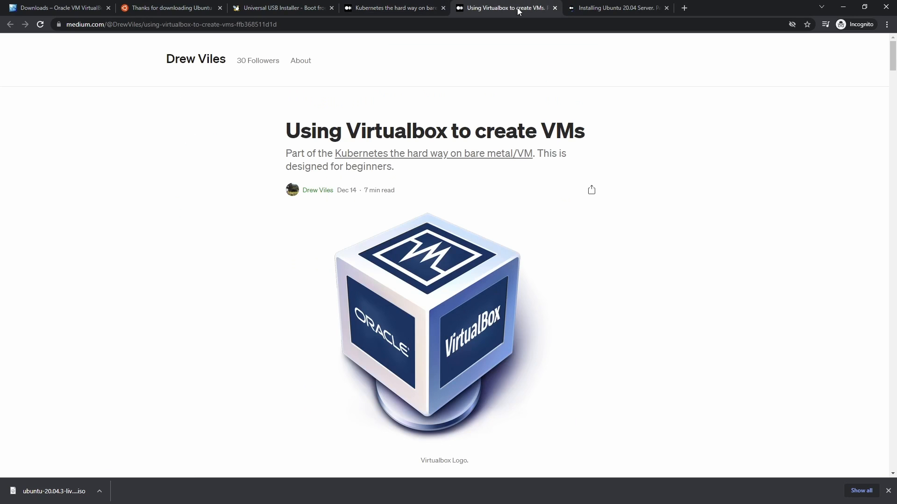
scroll(646, 278, down, 20)
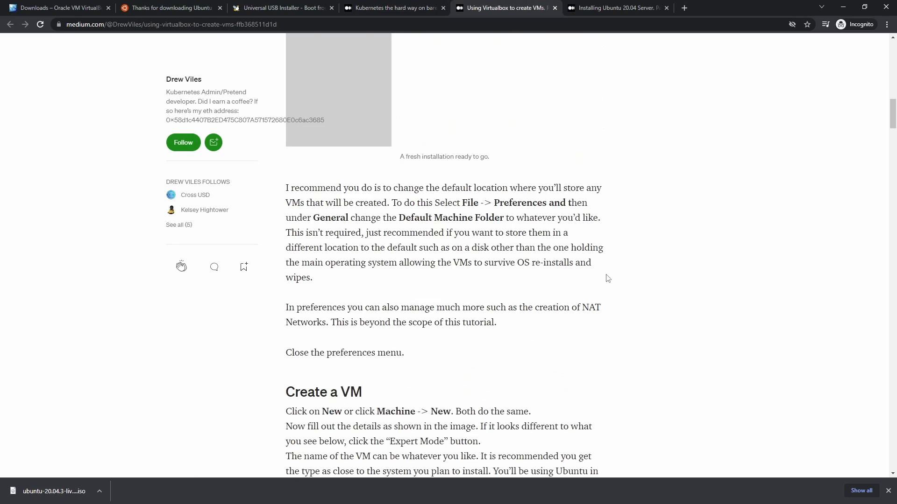
scroll(587, 265, down, 20)
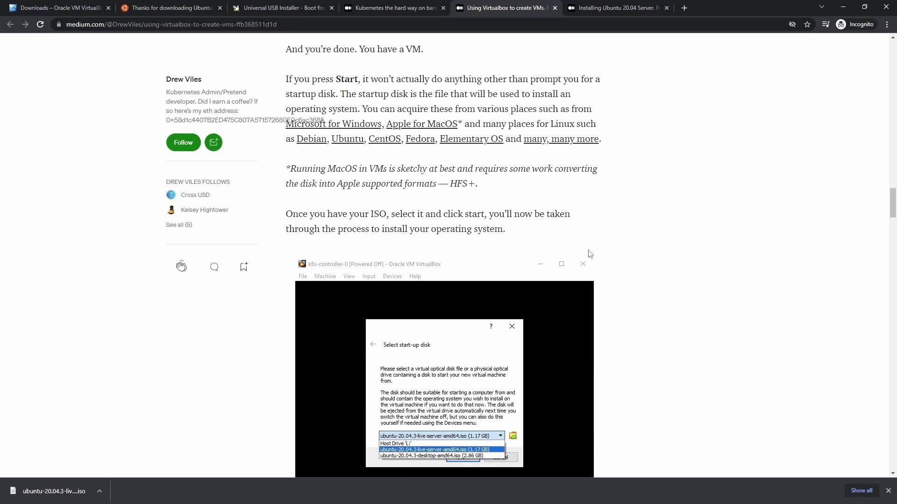
scroll(593, 248, down, 20)
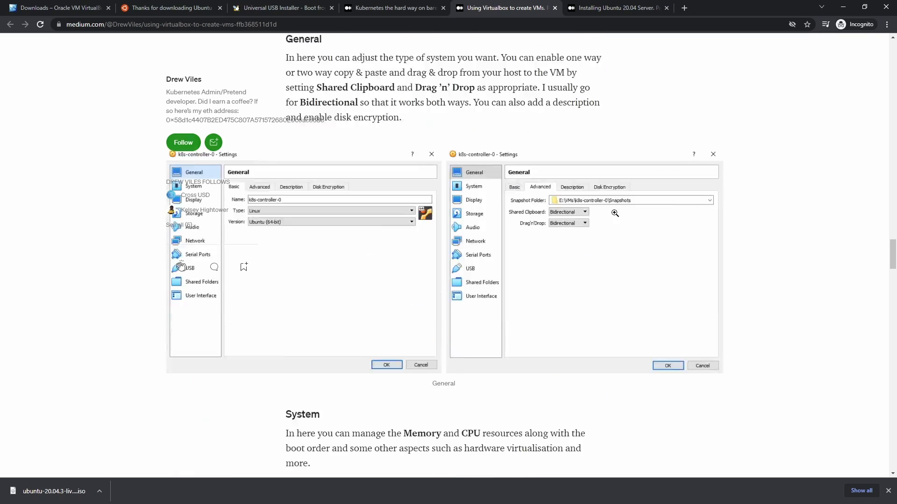
scroll(613, 206, down, 20)
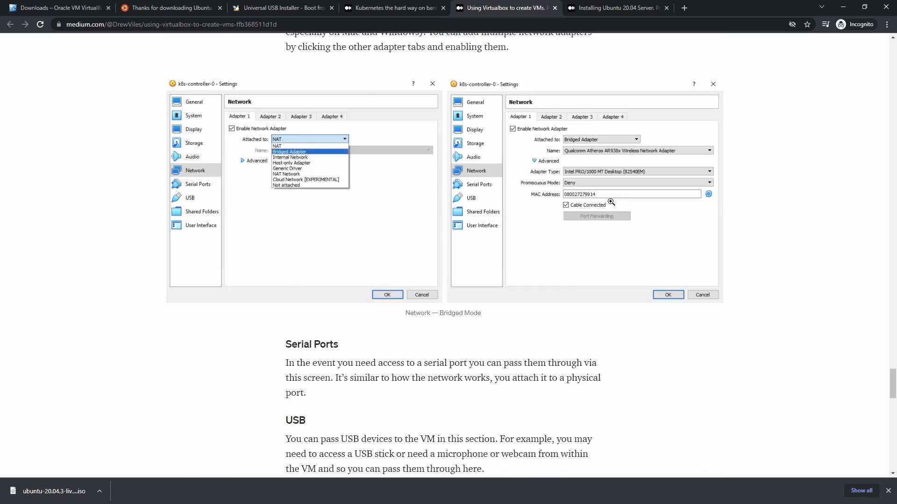
scroll(603, 205, down, 3)
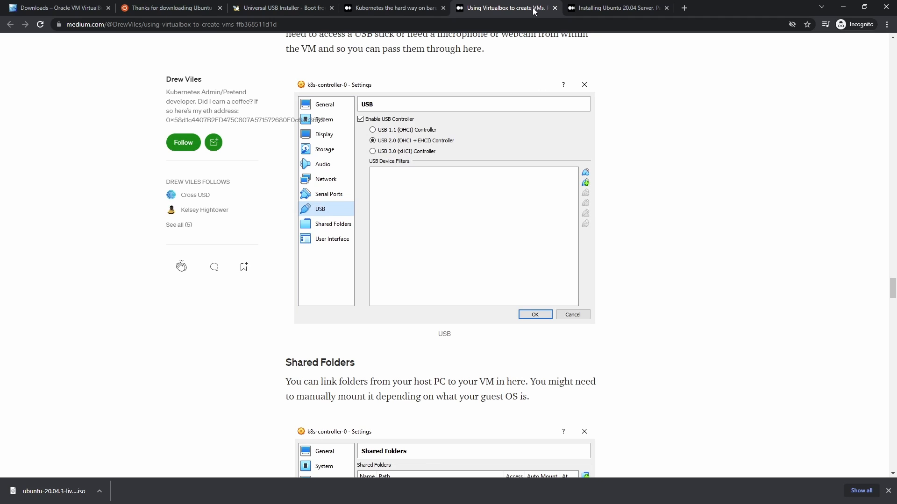
click(555, 8)
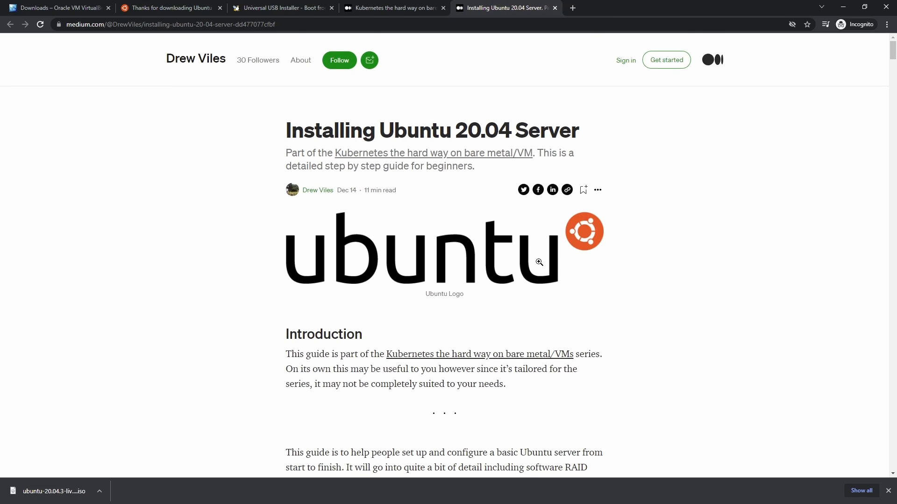
Step: Look through the "Installing Ubuntu 20.04 Server" guide from the initial steps through networking, disk partitioning and RAID 1 creation
scroll(539, 263, down, 20)
scroll(536, 275, down, 12)
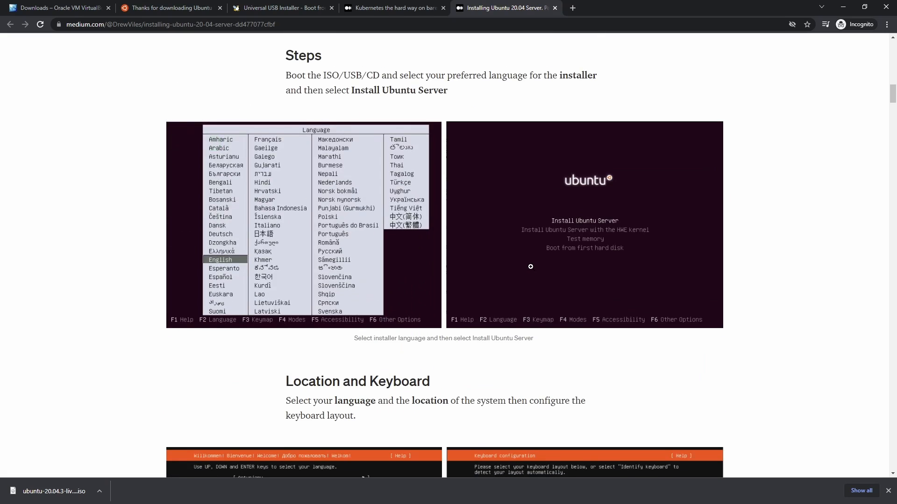
scroll(553, 253, down, 3)
scroll(554, 252, down, 15)
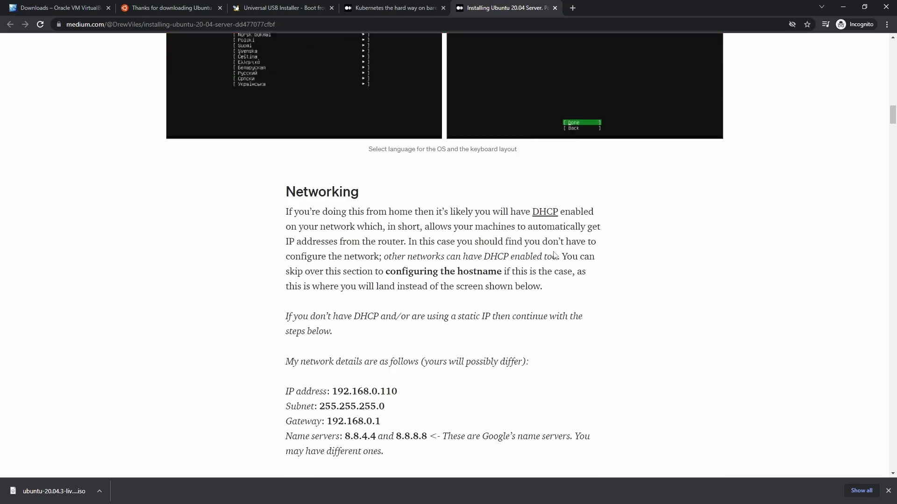
scroll(516, 260, down, 14)
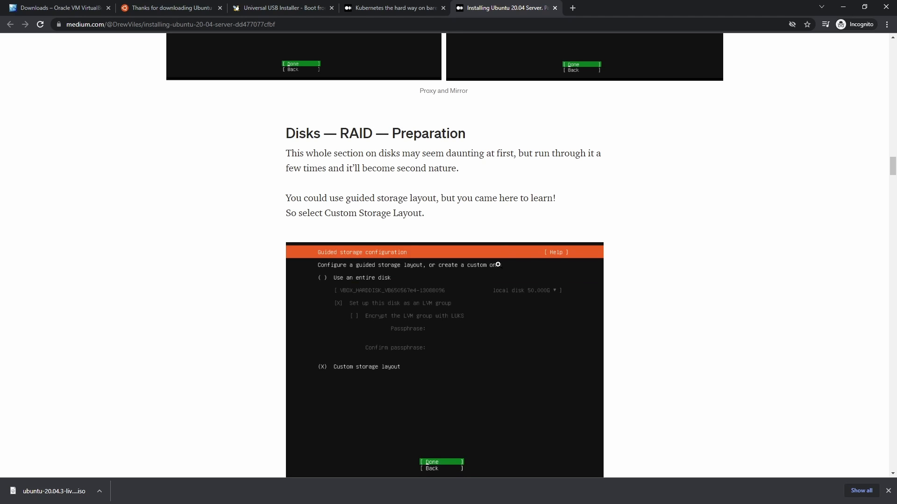
scroll(501, 245, down, 17)
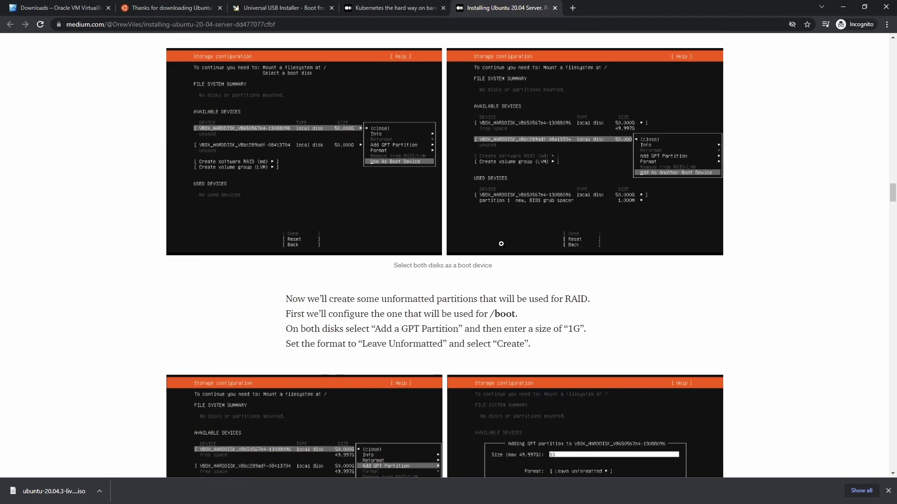
scroll(502, 244, down, 8)
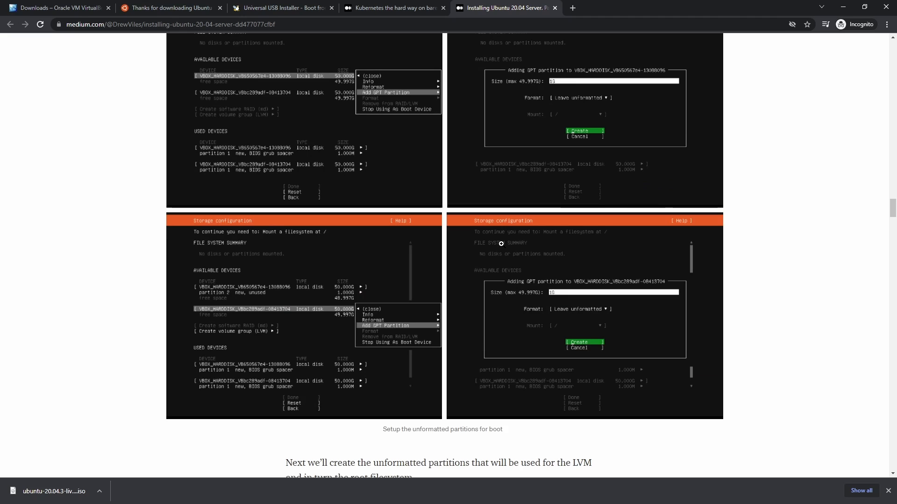
scroll(501, 244, down, 10)
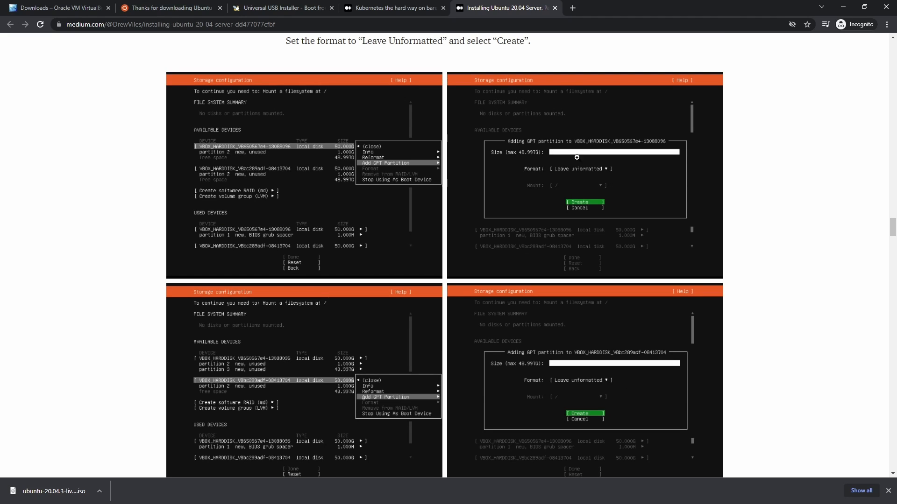
scroll(575, 165, down, 10)
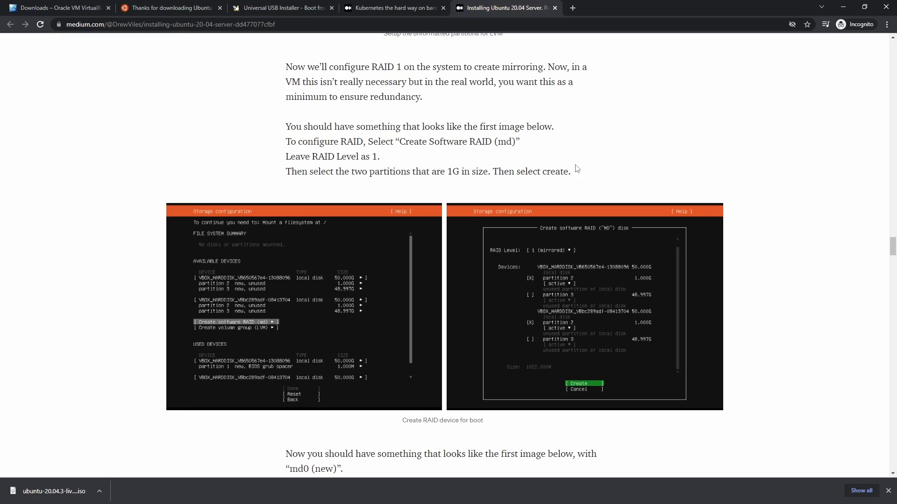
scroll(575, 166, down, 5)
scroll(575, 166, down, 4)
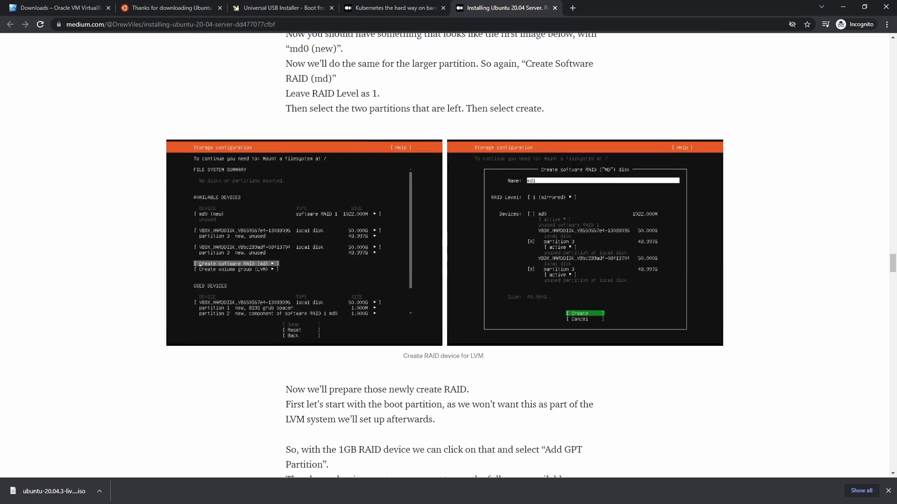